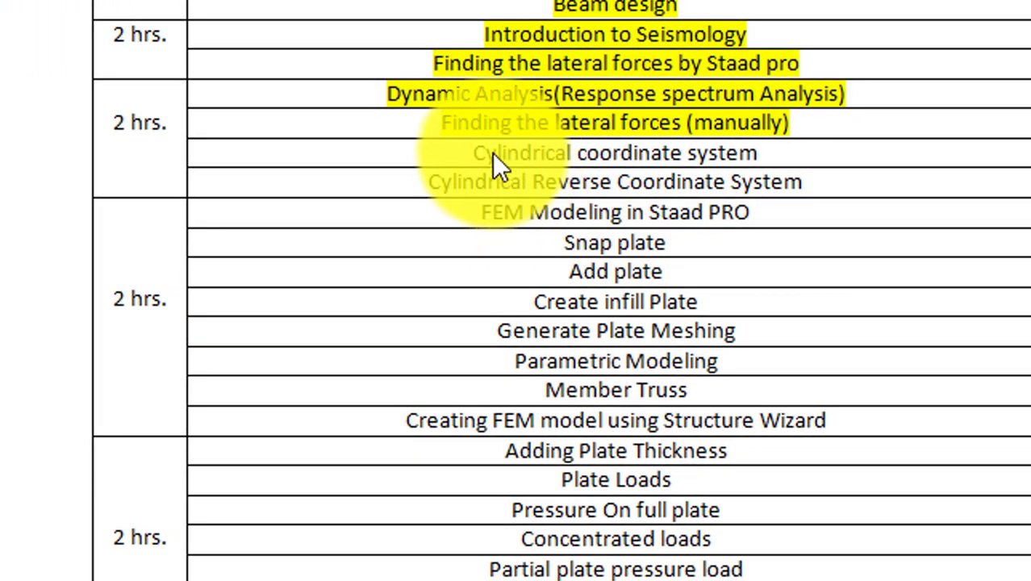
- Highlight the 'Cylindrical coordinate system' and 'Cylindrical Reverse Coordinate System' rows in the syllabus table
{"action": "left_click", "coordinate": [469, 152]}
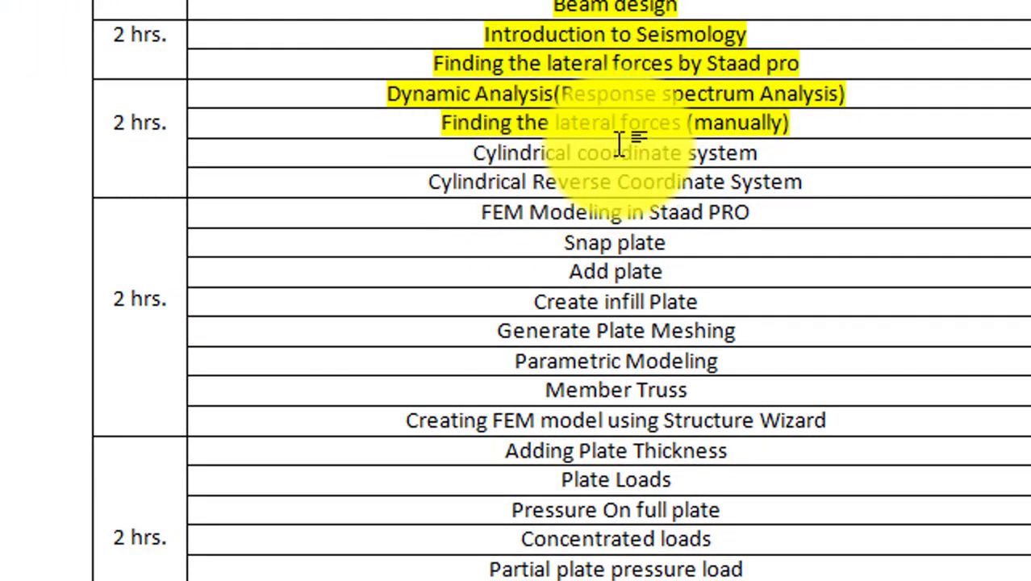
{"action": "left_click", "coordinate": [811, 155]}
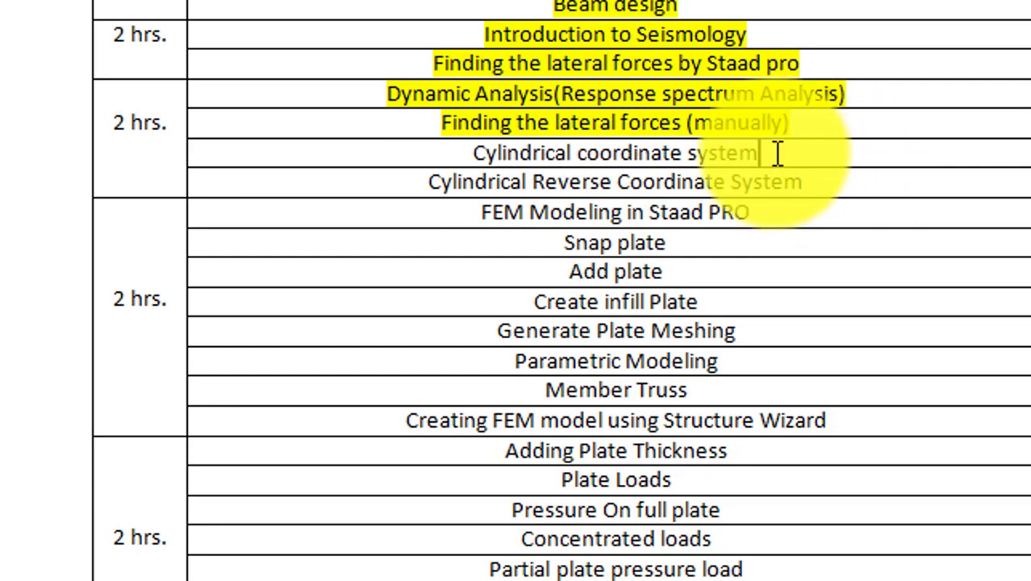
{"action": "left_click_drag", "start_coordinate": [817, 184], "coordinate": [546, 152]}
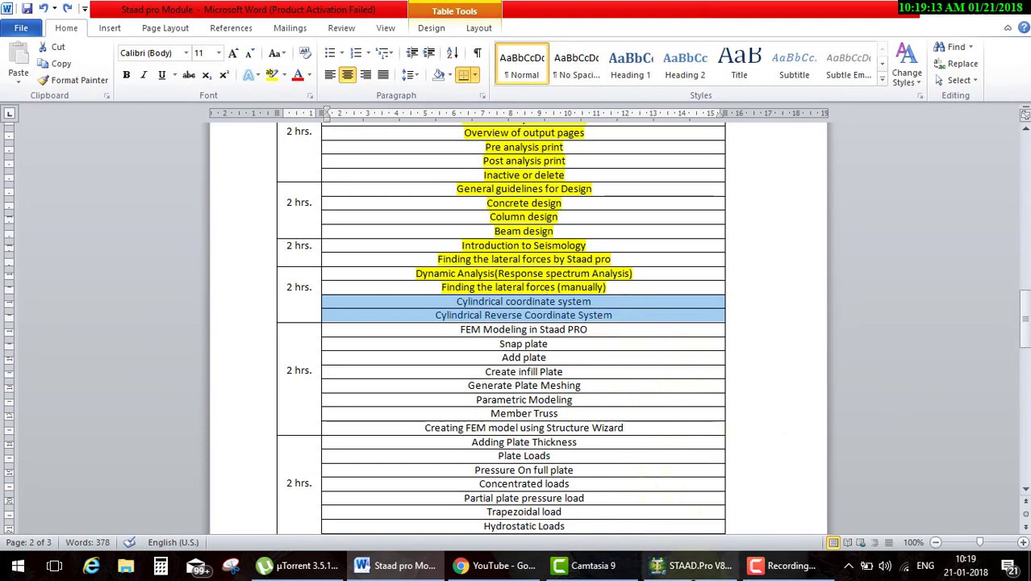
- Create a new Space project named cylinder in Meter/KiloNewton units, starting with Add Beam
{"action": "left_click", "coordinate": [692, 567]}
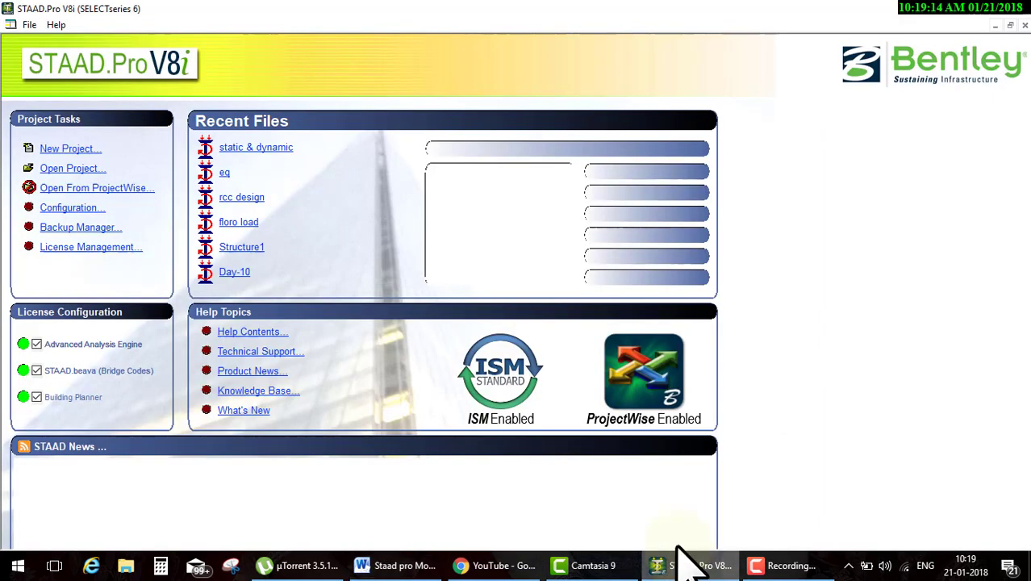
{"action": "left_click", "coordinate": [87, 157]}
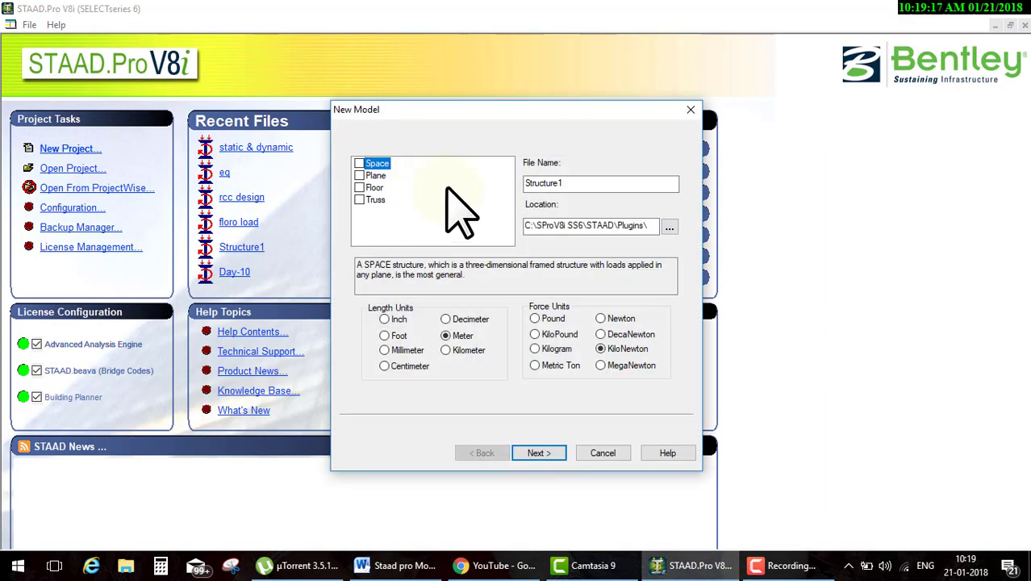
{"action": "left_click", "coordinate": [383, 164]}
{"action": "left_click", "coordinate": [570, 189]}
{"action": "type", "text": "cylinder"}
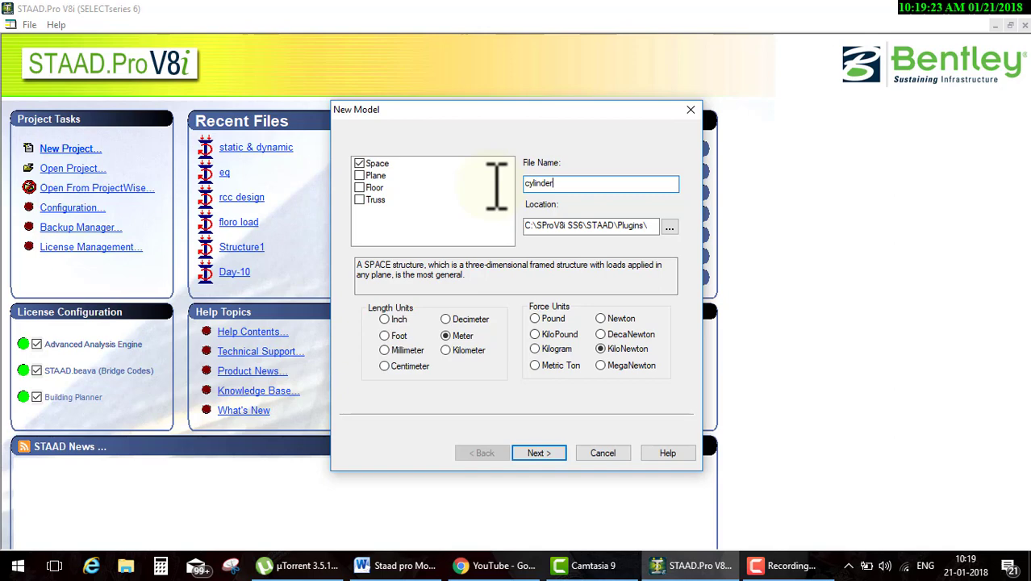
{"action": "left_click", "coordinate": [551, 456]}
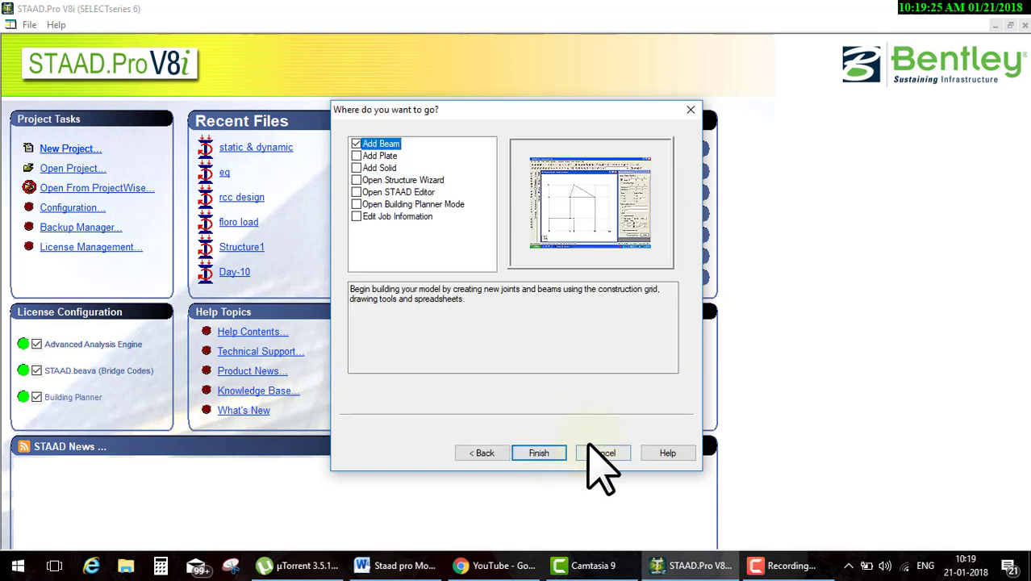
{"action": "left_click", "coordinate": [543, 458]}
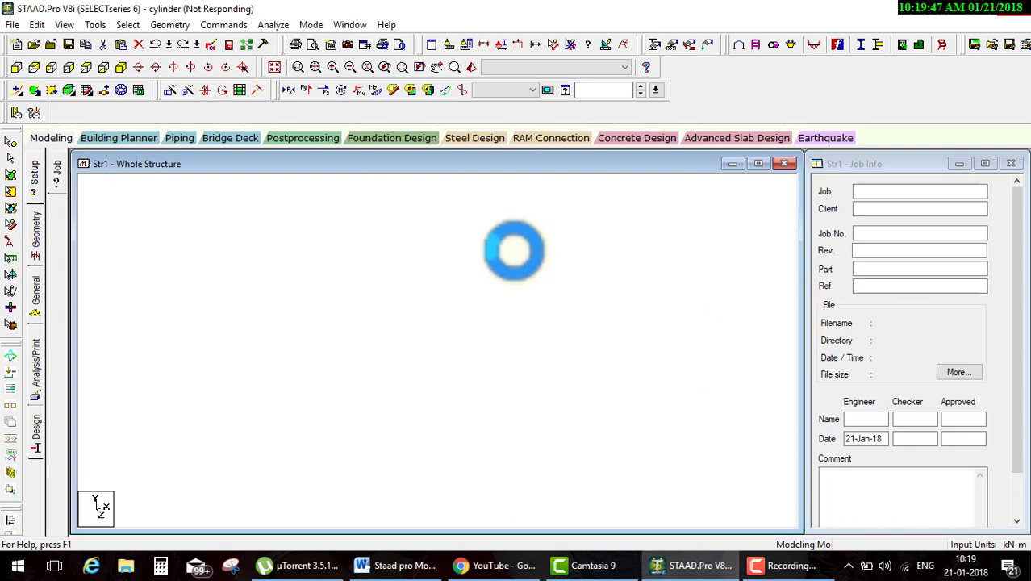
{"action": "left_click_drag", "start_coordinate": [406, 345], "coordinate": [451, 332]}
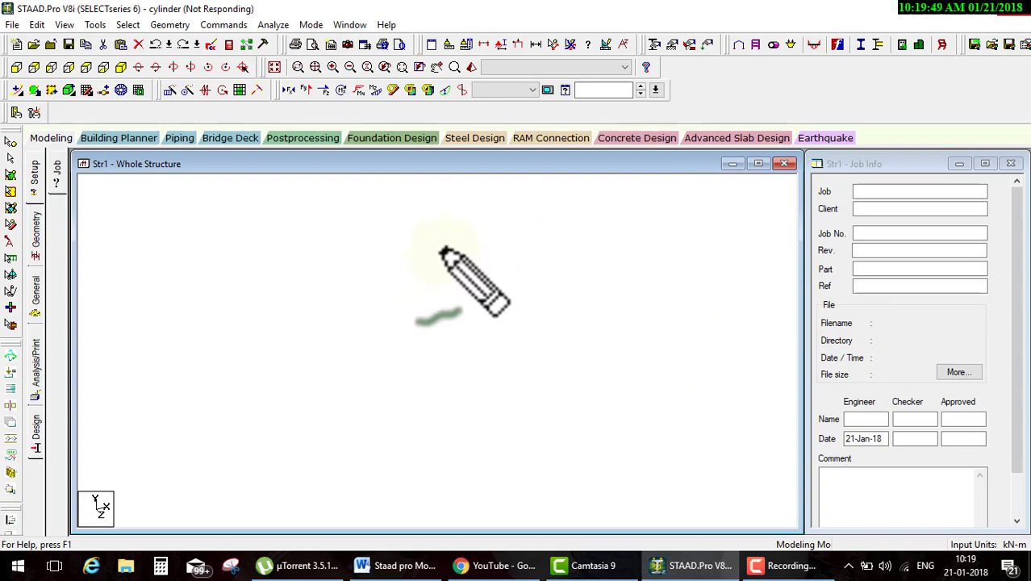
{"action": "mouse_move", "coordinate": [435, 262]}
{"action": "left_mouse_down"}
{"action": "mouse_move", "coordinate": [442, 250]}
{"action": "mouse_move", "coordinate": [676, 182]}
{"action": "left_mouse_up"}
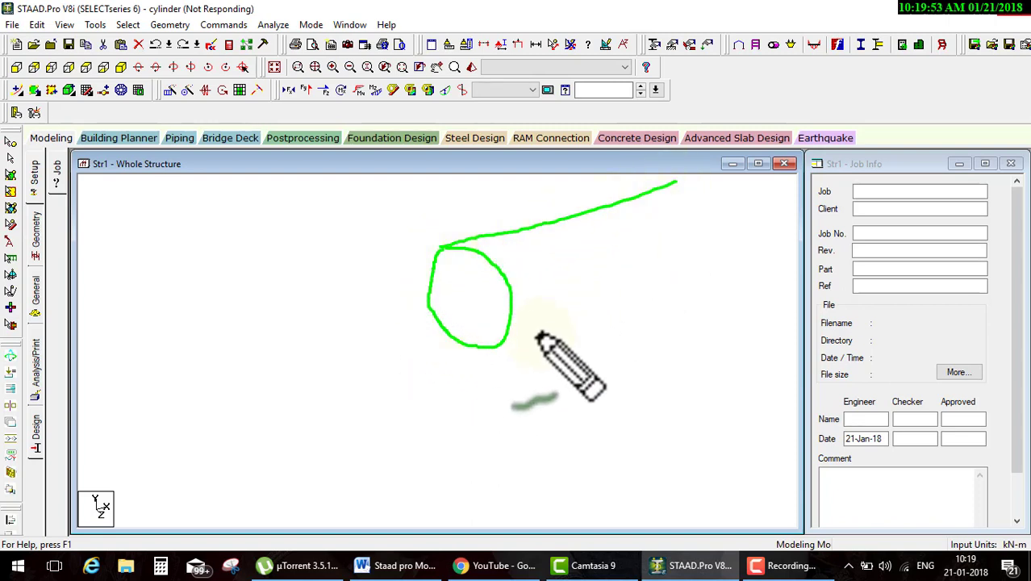
{"action": "left_click_drag", "start_coordinate": [495, 345], "coordinate": [712, 272]}
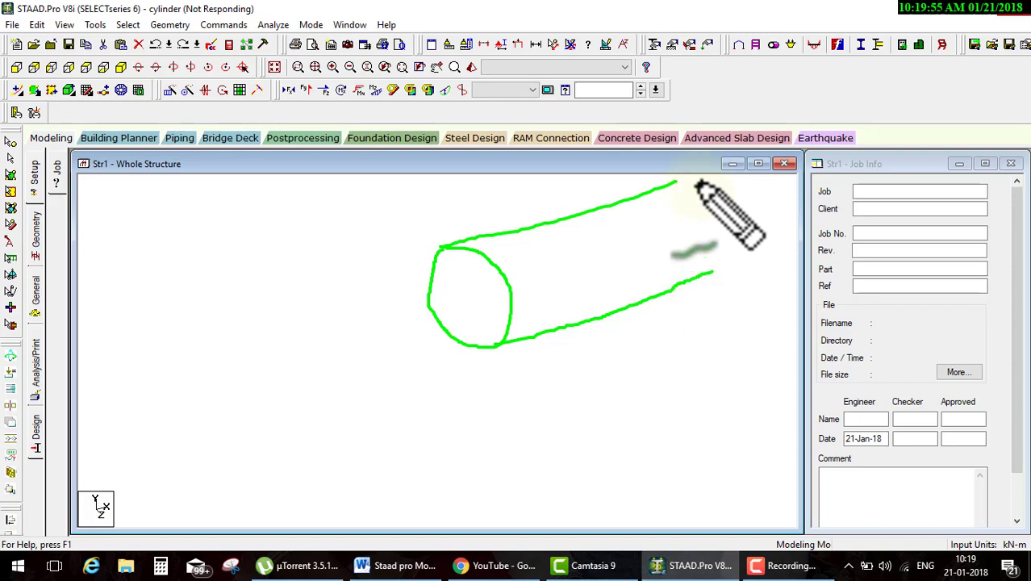
{"action": "left_click_drag", "start_coordinate": [674, 184], "coordinate": [713, 274]}
{"action": "mouse_move", "coordinate": [523, 384]}
{"action": "left_mouse_down"}
{"action": "mouse_move", "coordinate": [677, 339]}
{"action": "mouse_move", "coordinate": [671, 352]}
{"action": "mouse_move", "coordinate": [710, 310]}
{"action": "mouse_move", "coordinate": [721, 331]}
{"action": "left_mouse_up"}
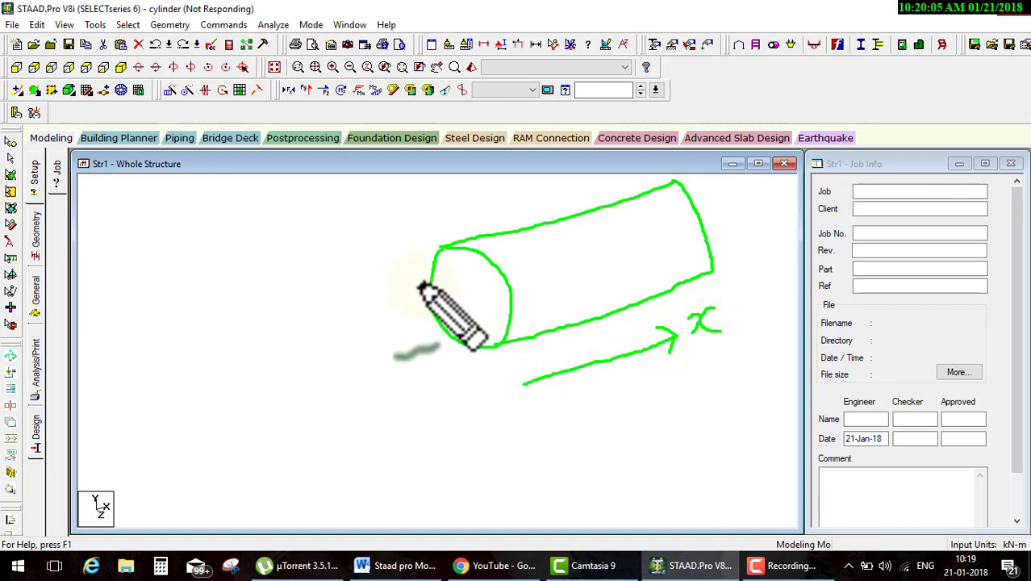
{"action": "left_click_drag", "start_coordinate": [391, 227], "coordinate": [411, 327]}
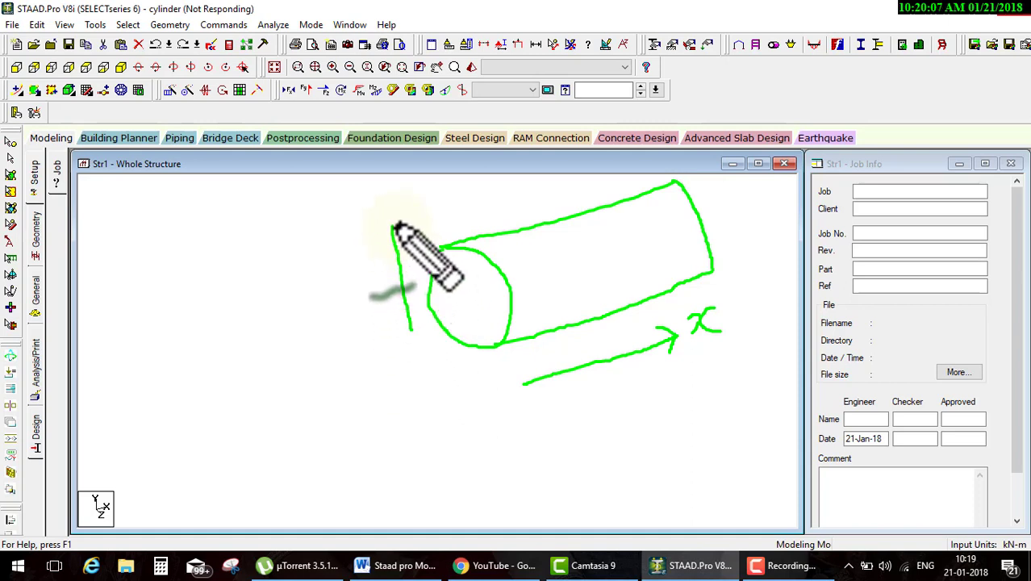
{"action": "left_click_drag", "start_coordinate": [387, 242], "coordinate": [409, 234]}
{"action": "mouse_move", "coordinate": [378, 191]}
{"action": "left_mouse_down"}
{"action": "mouse_move", "coordinate": [406, 202]}
{"action": "mouse_move", "coordinate": [413, 217]}
{"action": "left_mouse_up"}
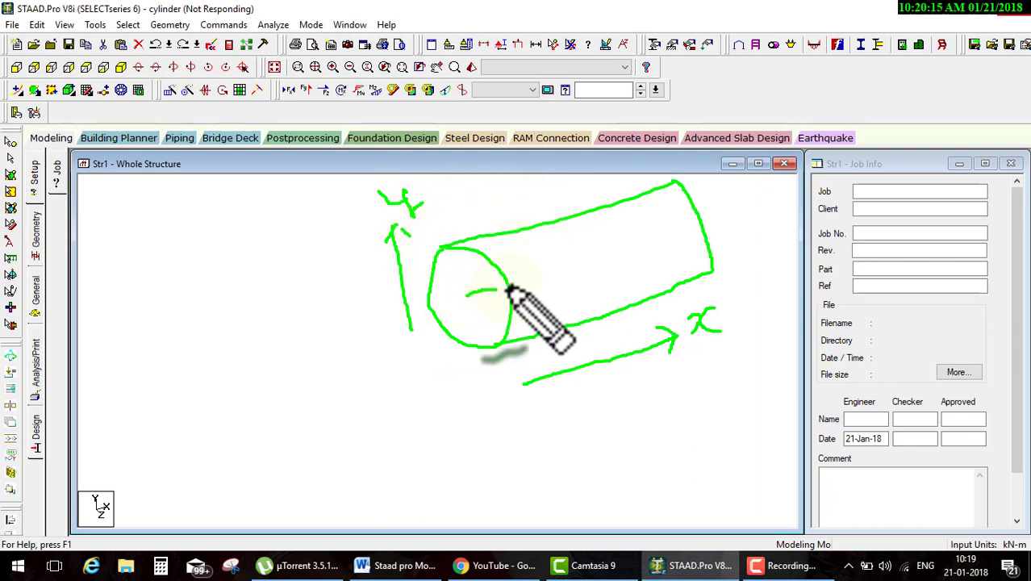
{"action": "left_click_drag", "start_coordinate": [510, 288], "coordinate": [458, 289]}
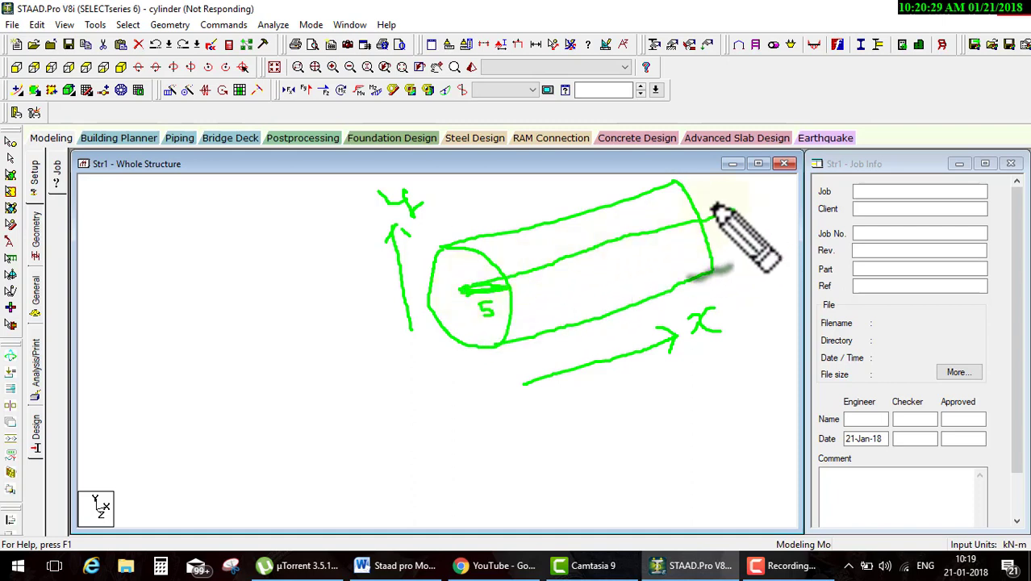
{"action": "left_click_drag", "start_coordinate": [713, 220], "coordinate": [774, 211]}
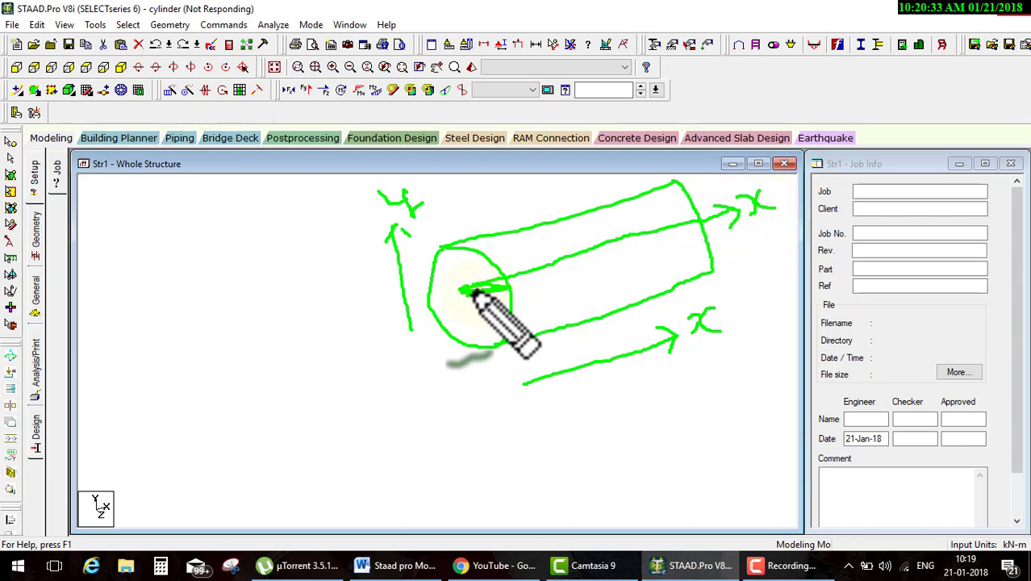
{"action": "left_click_drag", "start_coordinate": [492, 301], "coordinate": [482, 315]}
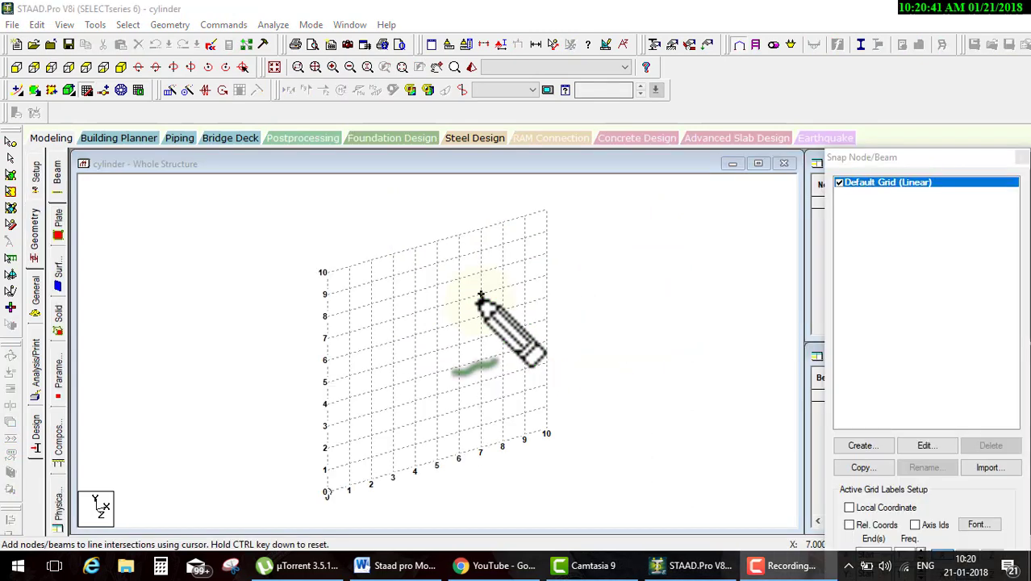
- Place node 1 at the grid origin and translationally repeat it 5 m along Z to form beam 1
{"action": "left_click", "coordinate": [327, 492]}
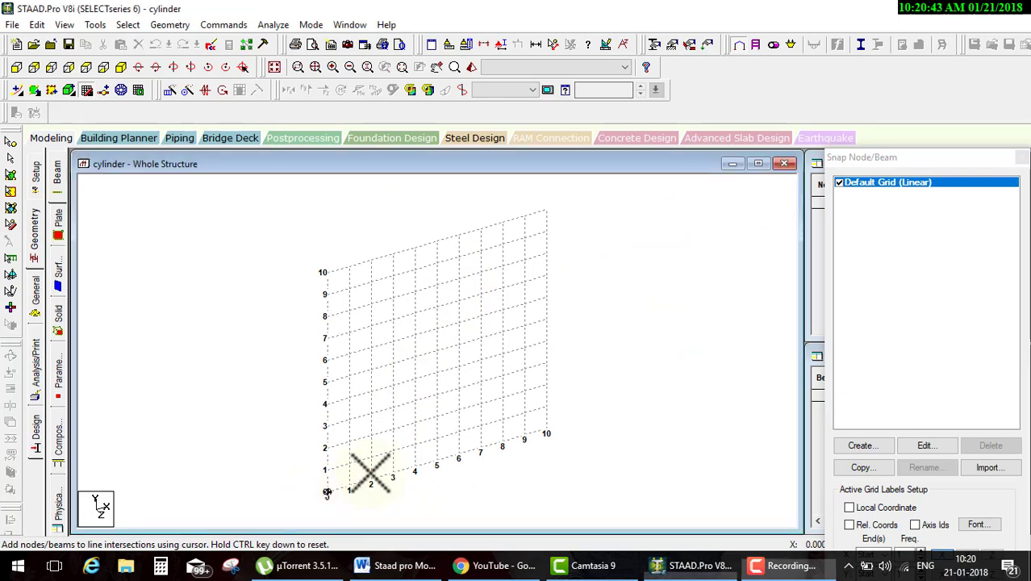
{"action": "left_click", "coordinate": [1022, 157]}
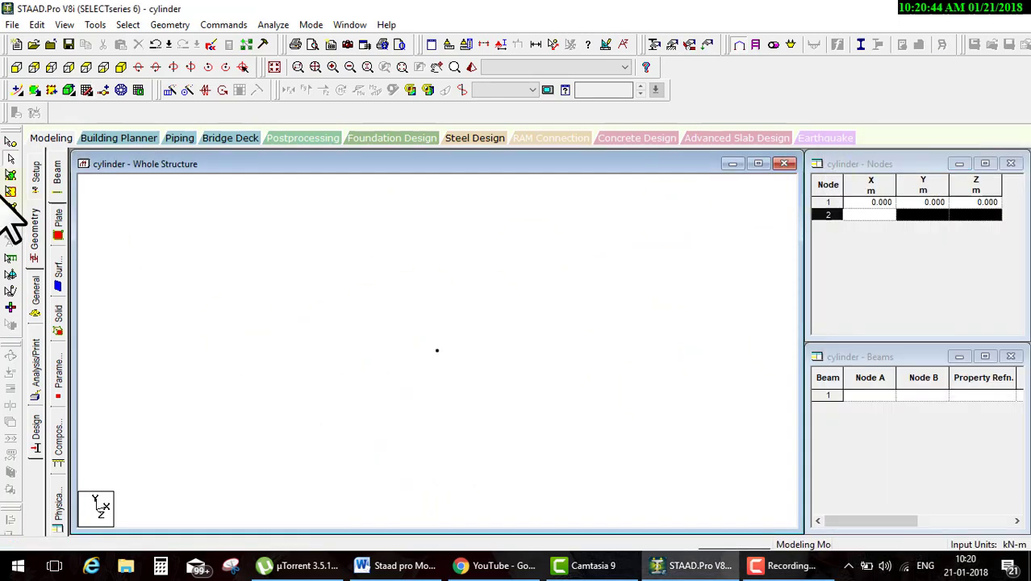
{"action": "left_click", "coordinate": [8, 141]}
{"action": "left_click_drag", "start_coordinate": [380, 298], "coordinate": [471, 369]}
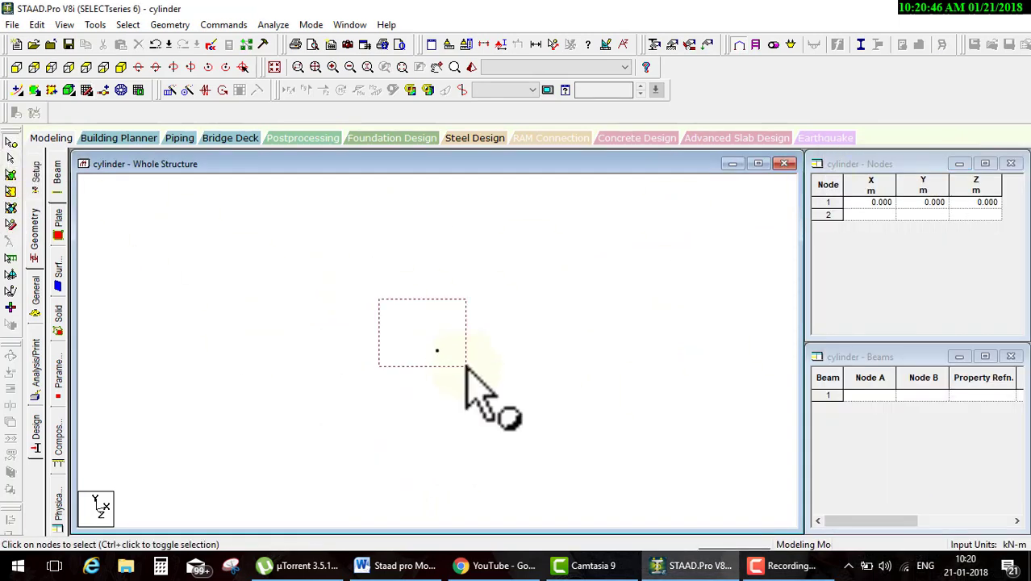
{"action": "left_click", "coordinate": [168, 95]}
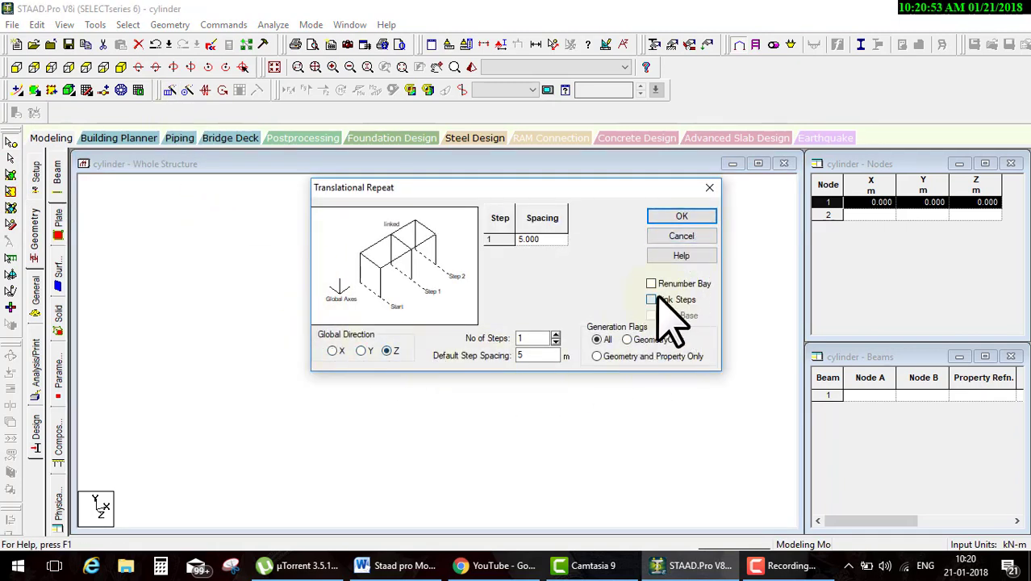
{"action": "left_click", "coordinate": [680, 218]}
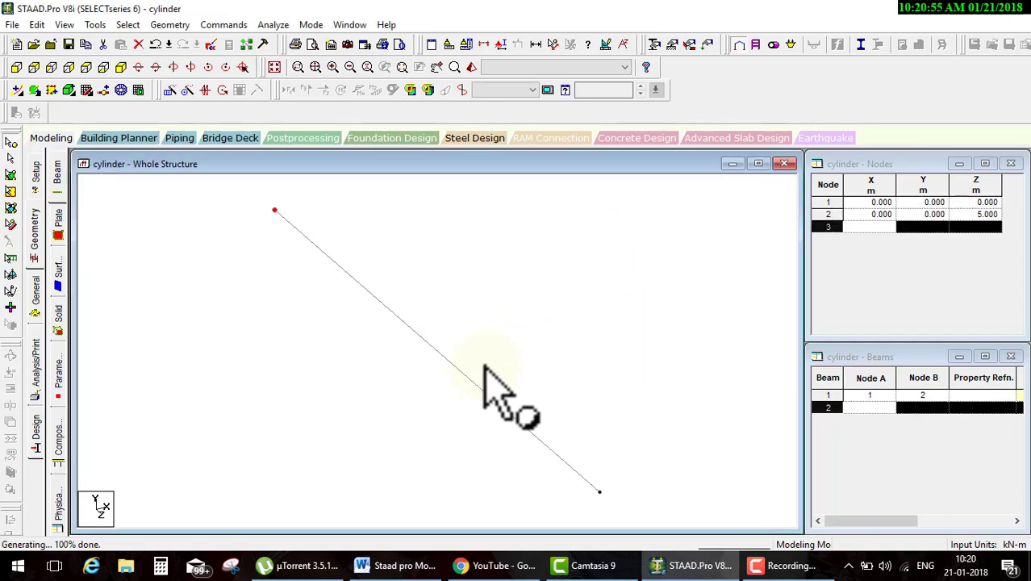
{"action": "left_click", "coordinate": [476, 385]}
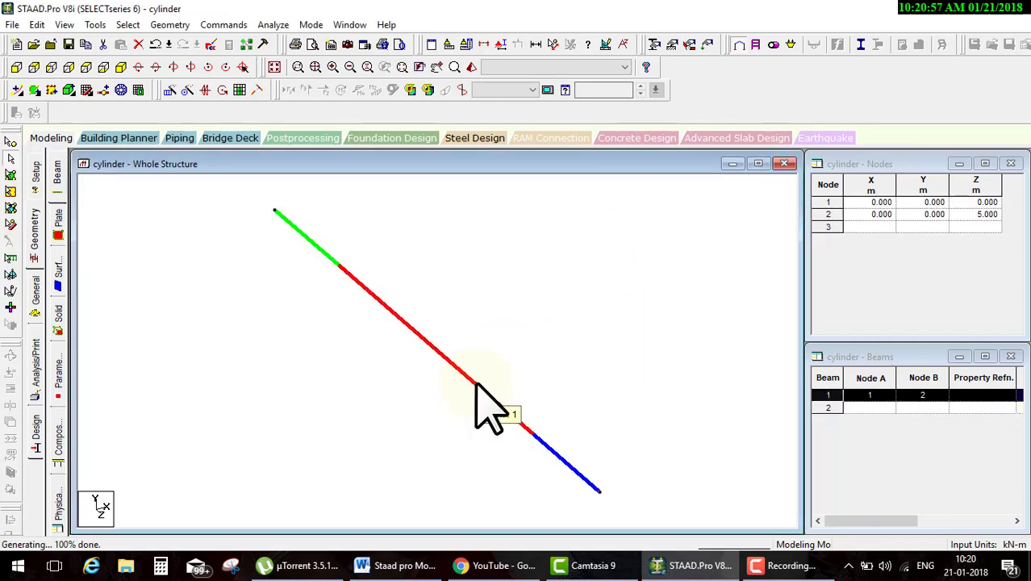
- Circularly repeat beam 1 360° about X in 20 linked steps around node 1
{"action": "left_click", "coordinate": [184, 90]}
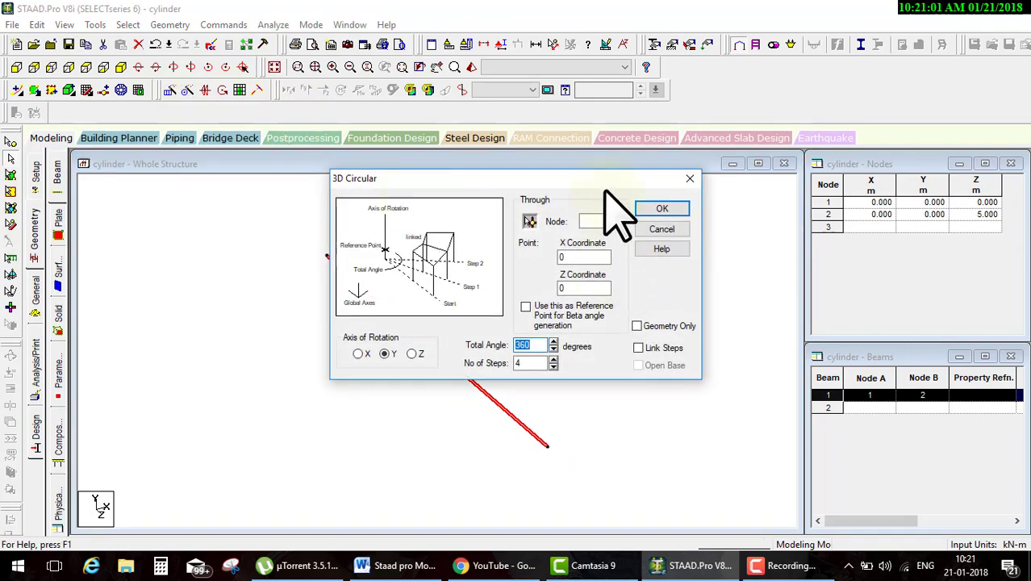
{"action": "left_click_drag", "start_coordinate": [606, 179], "coordinate": [694, 89]}
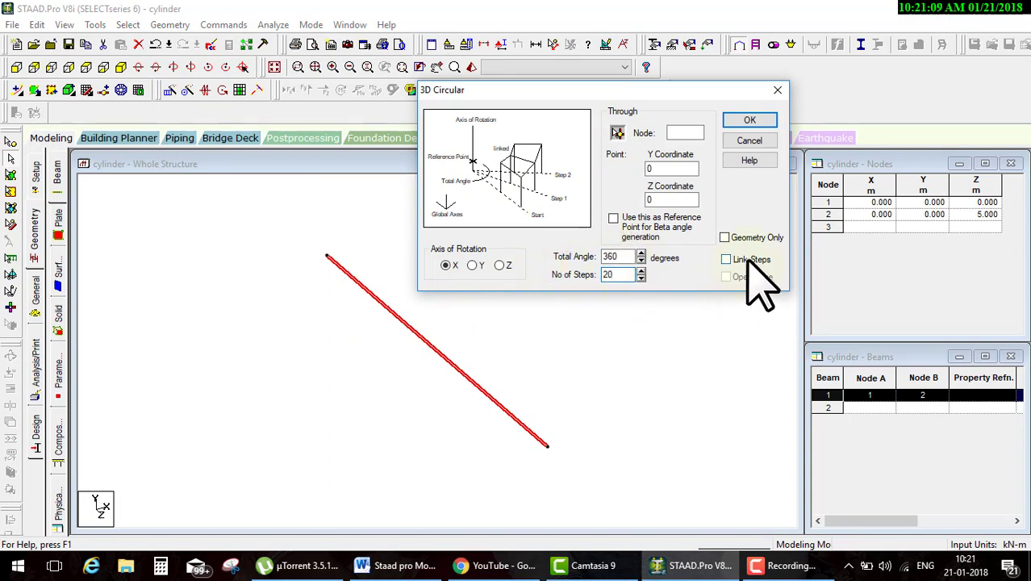
{"action": "left_click", "coordinate": [617, 133]}
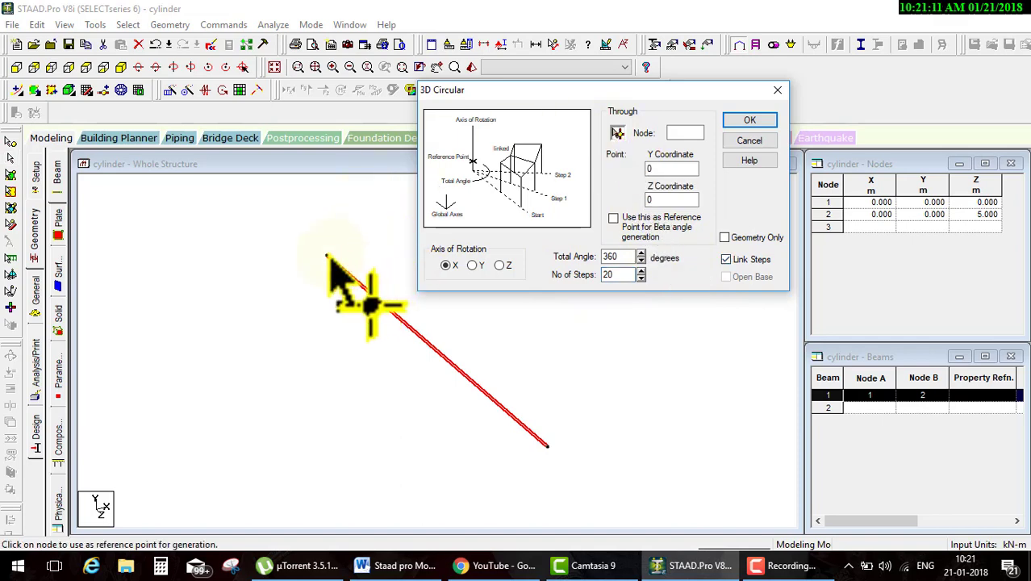
{"action": "left_click", "coordinate": [329, 257]}
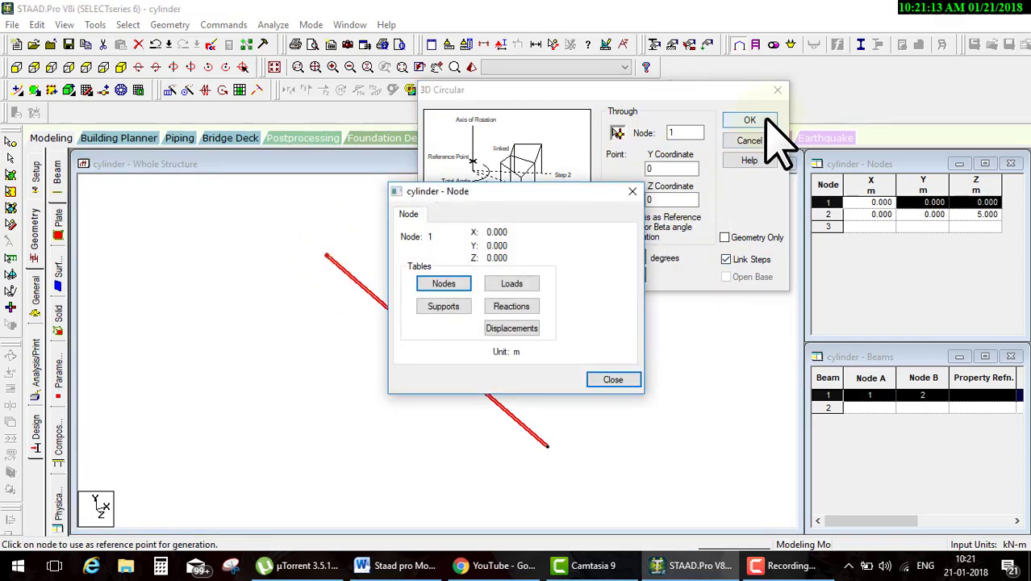
{"action": "left_click", "coordinate": [609, 376]}
{"action": "left_click", "coordinate": [750, 121]}
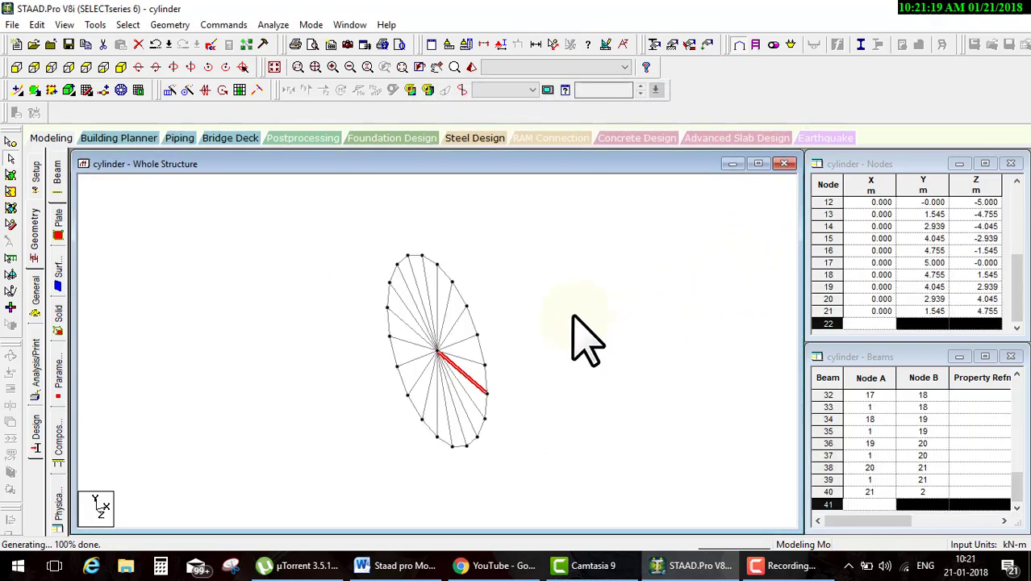
- Clear the selection, reposition the view, and window-select all 40 beams of the 5 m disc
{"action": "left_click", "coordinate": [569, 355]}
{"action": "middle_click_drag", "start_coordinate": [569, 374], "coordinate": [452, 339]}
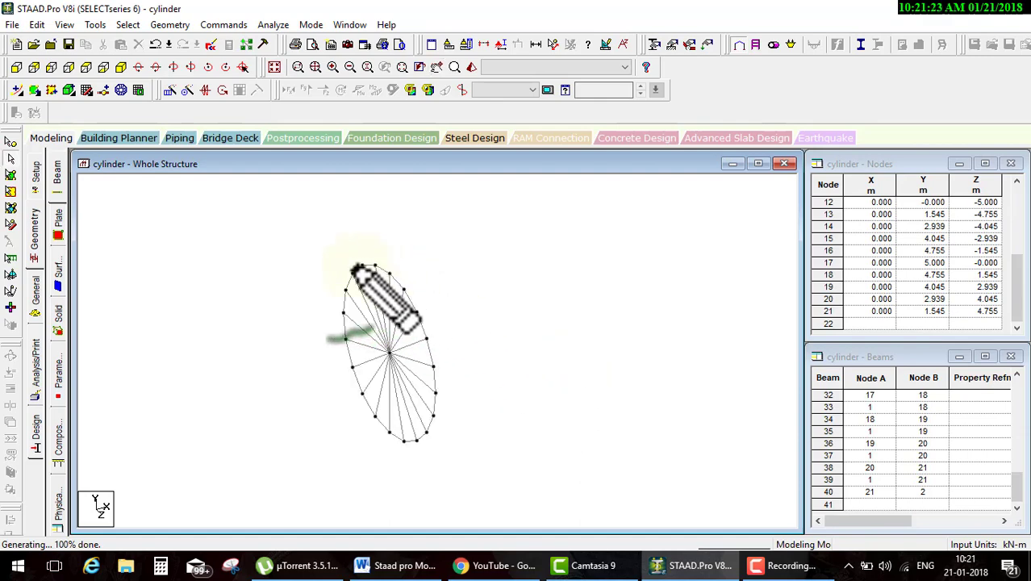
{"action": "left_click_drag", "start_coordinate": [355, 266], "coordinate": [551, 219]}
{"action": "left_click_drag", "start_coordinate": [420, 439], "coordinate": [639, 373]}
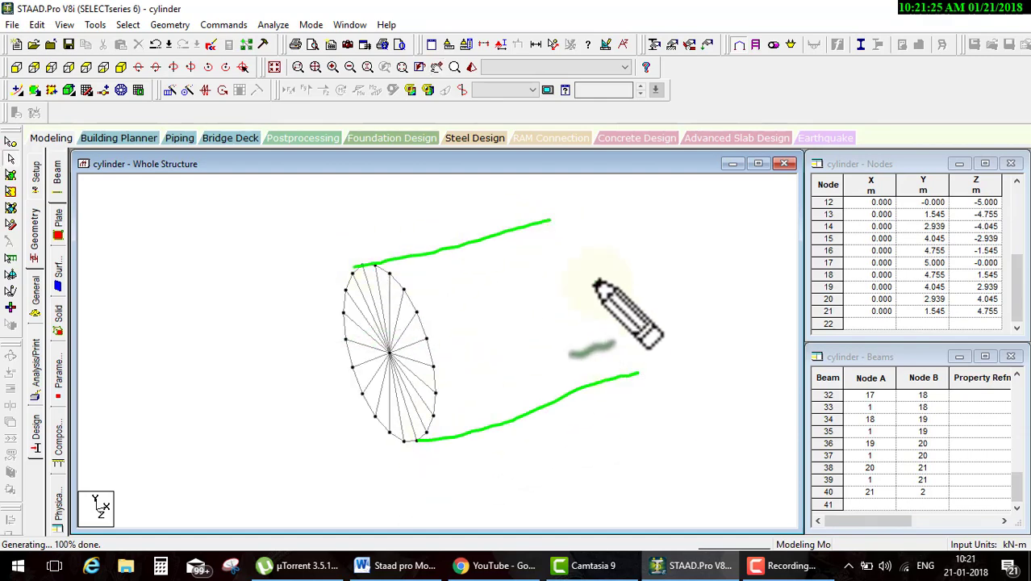
{"action": "left_click_drag", "start_coordinate": [583, 208], "coordinate": [637, 372]}
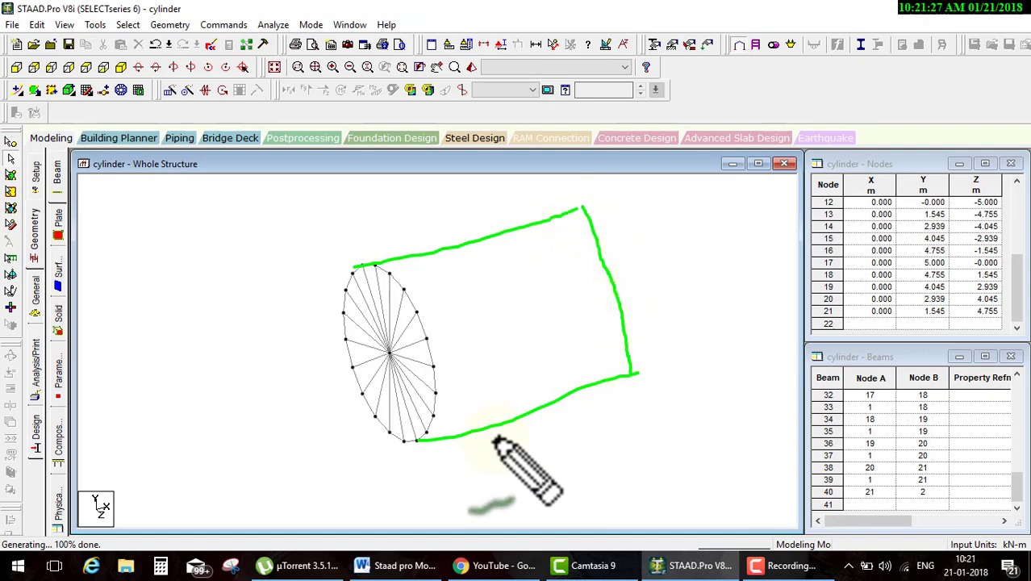
{"action": "mouse_move", "coordinate": [417, 463]}
{"action": "left_mouse_down"}
{"action": "mouse_move", "coordinate": [449, 483]}
{"action": "mouse_move", "coordinate": [449, 494]}
{"action": "left_mouse_up"}
{"action": "mouse_move", "coordinate": [449, 484]}
{"action": "left_mouse_down"}
{"action": "mouse_move", "coordinate": [645, 420]}
{"action": "mouse_move", "coordinate": [664, 440]}
{"action": "left_mouse_up"}
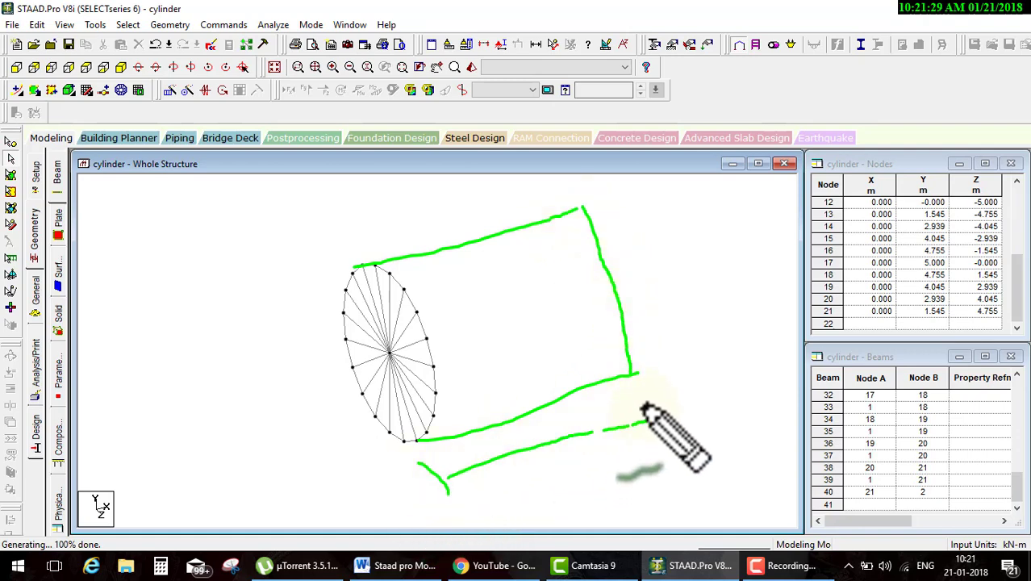
{"action": "left_click_drag", "start_coordinate": [539, 484], "coordinate": [571, 498]}
{"action": "mouse_move", "coordinate": [597, 461]}
{"action": "left_mouse_down"}
{"action": "mouse_move", "coordinate": [587, 483]}
{"action": "mouse_move", "coordinate": [597, 460]}
{"action": "left_mouse_up"}
{"action": "mouse_move", "coordinate": [553, 351]}
{"action": "left_mouse_down"}
{"action": "mouse_move", "coordinate": [661, 319]}
{"action": "mouse_move", "coordinate": [637, 355]}
{"action": "mouse_move", "coordinate": [689, 311]}
{"action": "left_mouse_up"}
{"action": "key", "text": "ctrl+shift+d"}
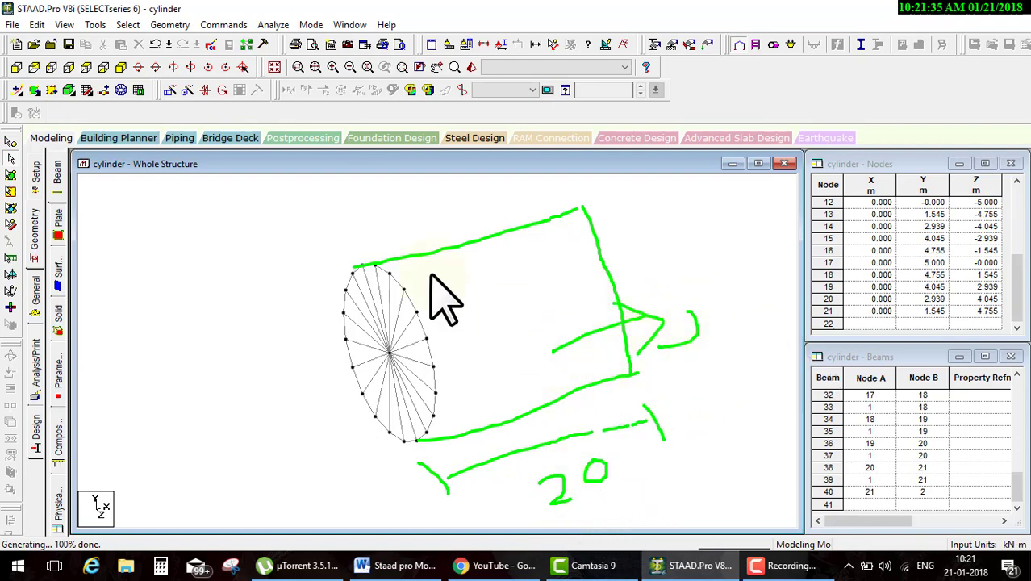
{"action": "left_click_drag", "start_coordinate": [482, 446], "coordinate": [332, 216]}
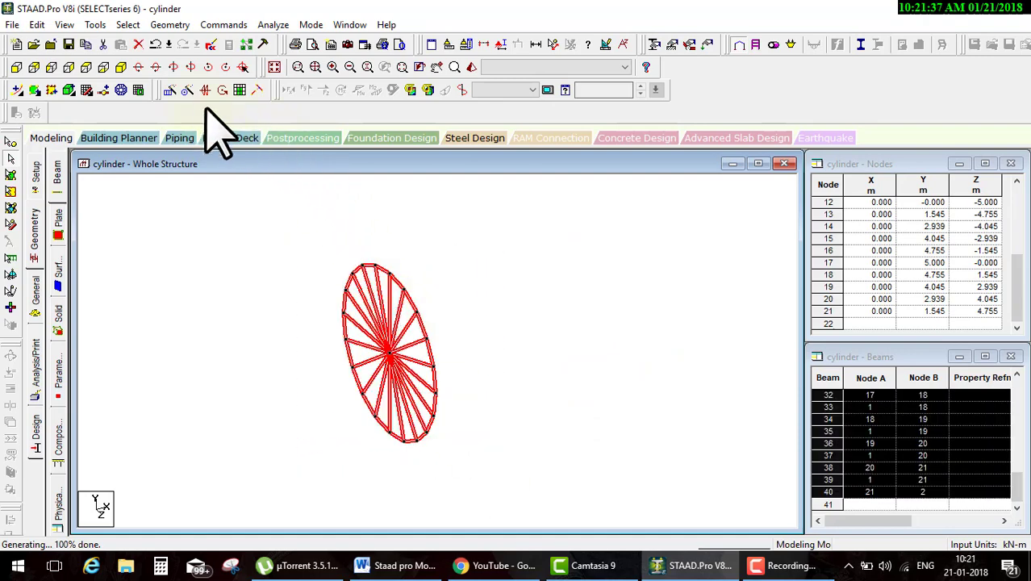
- Copy the disc once 20 m along X, then inspect the cylinder in 3D Rendering
{"action": "left_click", "coordinate": [170, 89]}
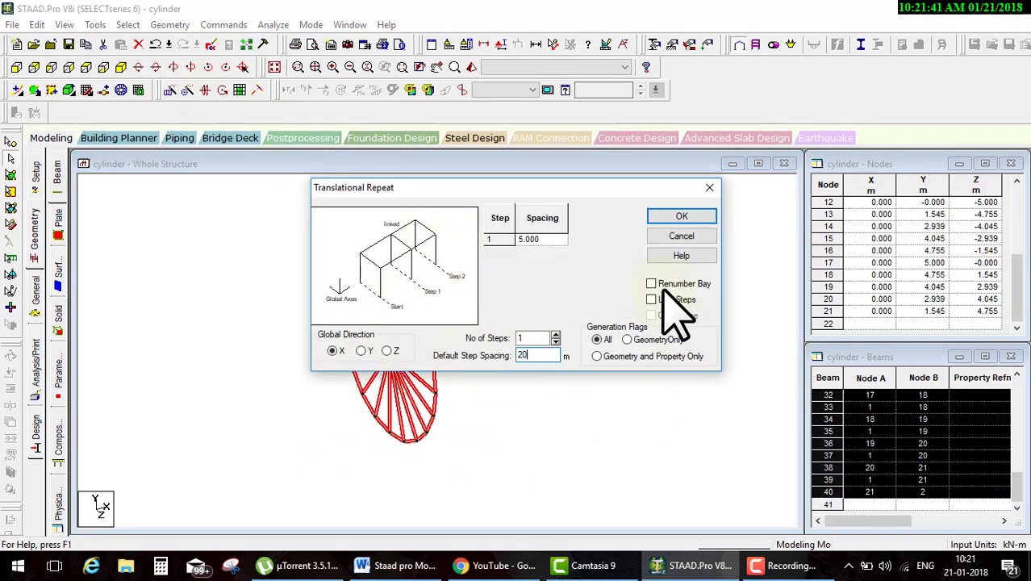
{"action": "left_click", "coordinate": [682, 216]}
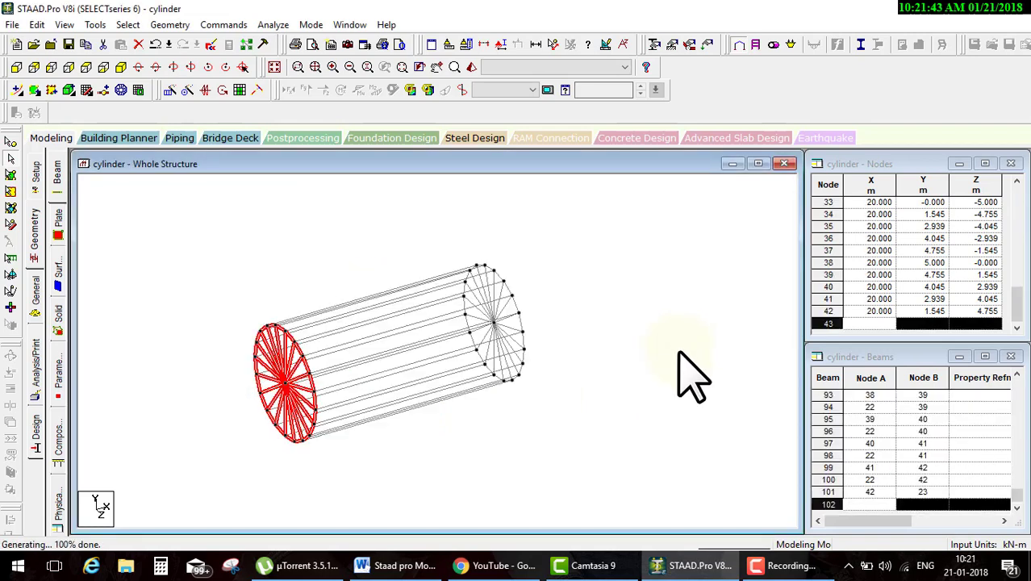
{"action": "left_click", "coordinate": [485, 442]}
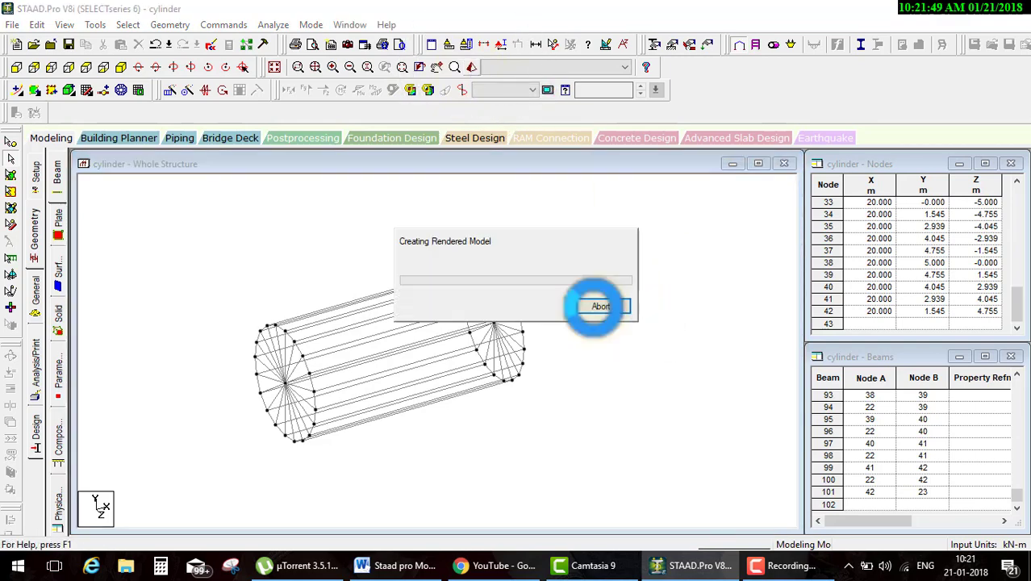
{"action": "left_click", "coordinate": [601, 305]}
{"action": "mouse_move", "coordinate": [564, 370]}
{"action": "left_mouse_down"}
{"action": "mouse_move", "coordinate": [663, 291]}
{"action": "mouse_move", "coordinate": [671, 395]}
{"action": "left_mouse_up"}
{"action": "mouse_move", "coordinate": [542, 373]}
{"action": "left_mouse_down"}
{"action": "mouse_move", "coordinate": [636, 346]}
{"action": "mouse_move", "coordinate": [636, 293]}
{"action": "mouse_move", "coordinate": [400, 345]}
{"action": "mouse_move", "coordinate": [450, 413]}
{"action": "left_mouse_up"}
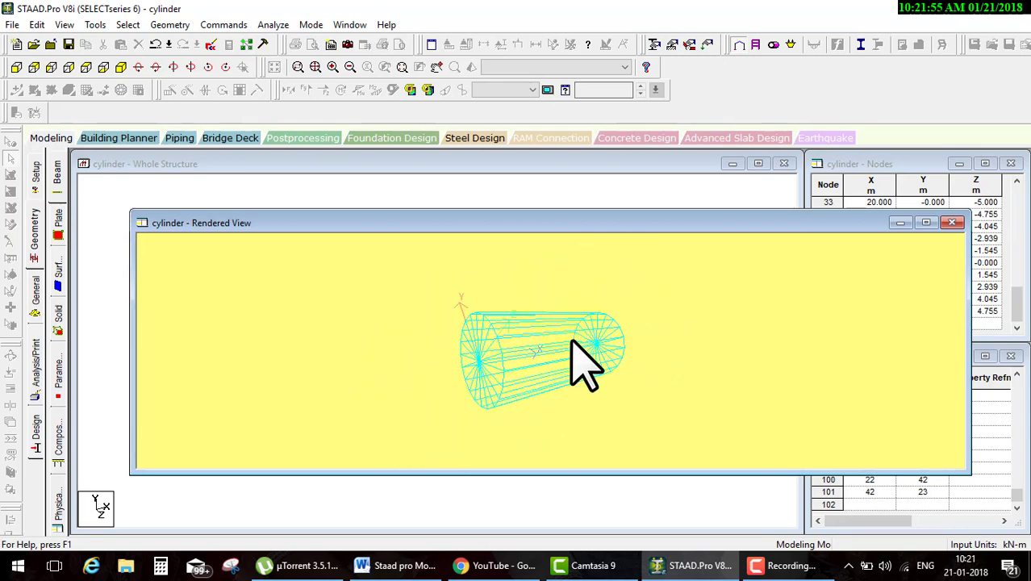
{"action": "left_click", "coordinate": [952, 223]}
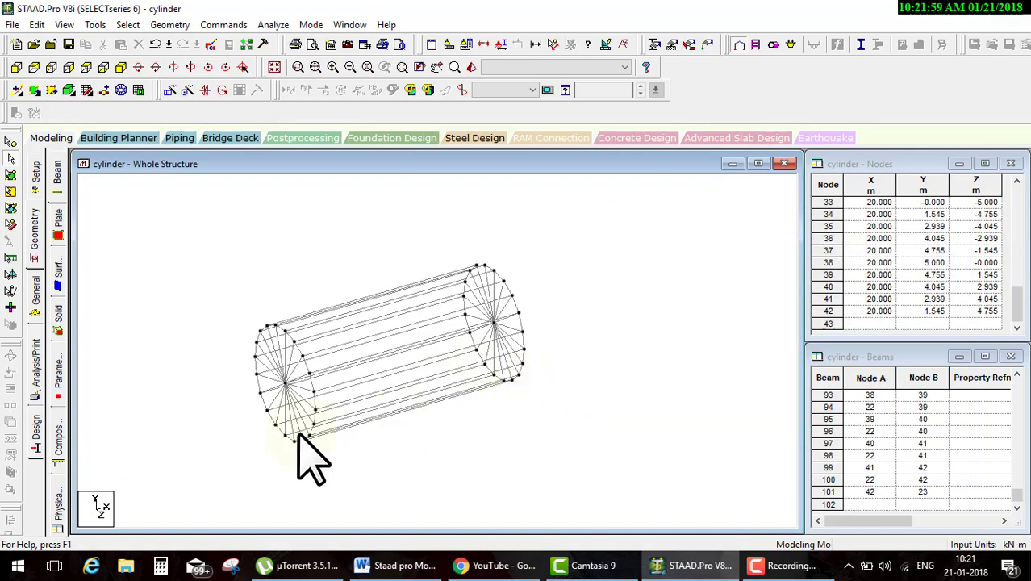
- Window-select the beams at the cylinder's left end and bring up their context menu
{"action": "middle_click_drag", "start_coordinate": [299, 436], "coordinate": [355, 408]}
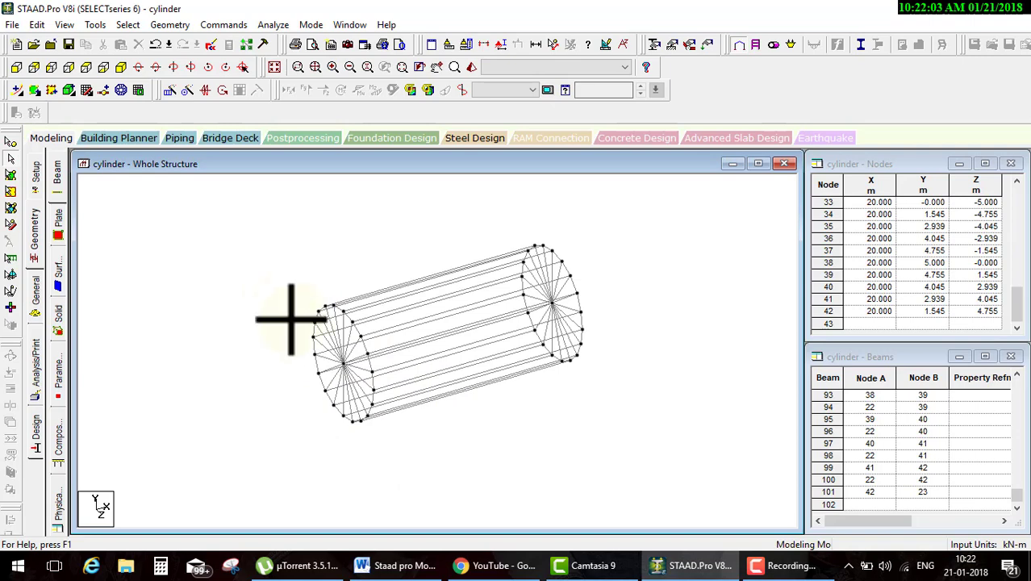
{"action": "left_click_drag", "start_coordinate": [291, 319], "coordinate": [375, 432]}
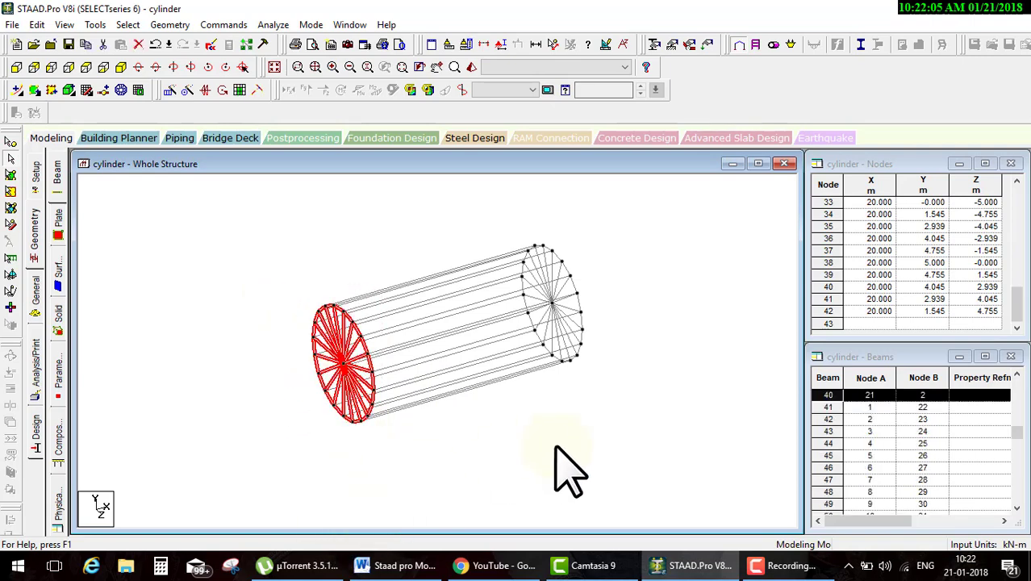
{"action": "right_click", "coordinate": [525, 439]}
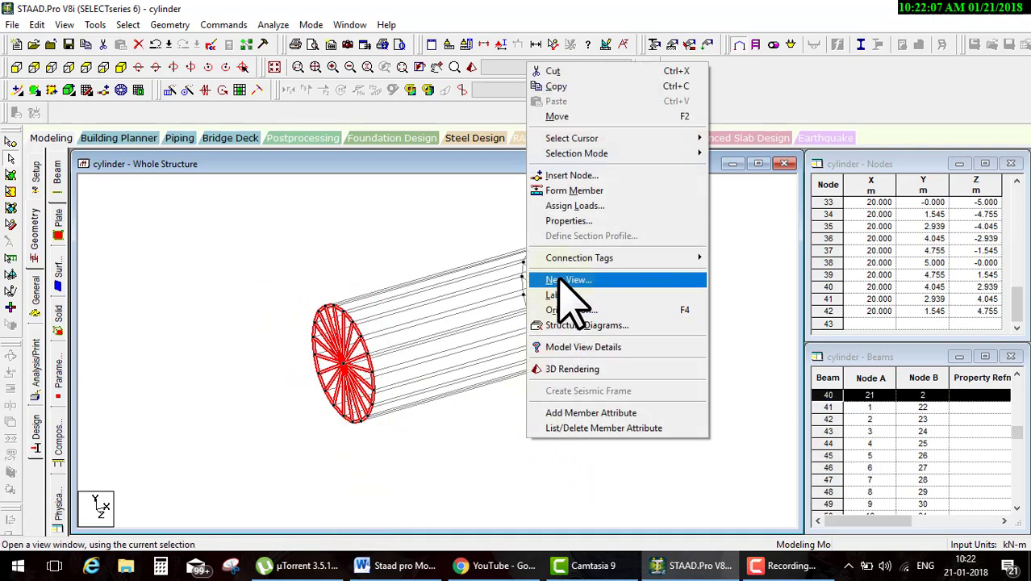
- Open a new view showing only the selected end disc, seen front-on
{"action": "left_click", "coordinate": [559, 216]}
{"action": "left_click", "coordinate": [601, 265]}
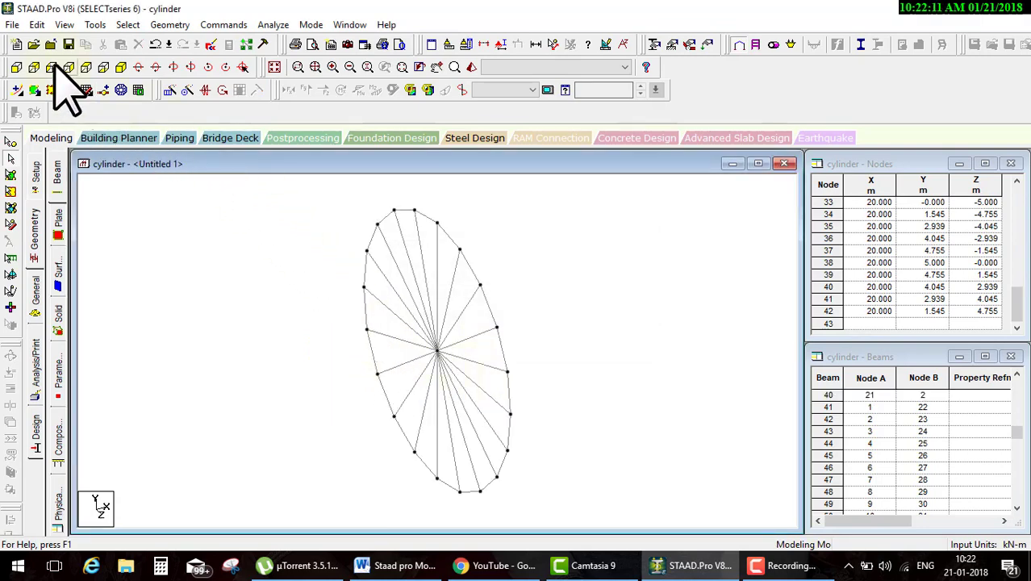
{"action": "left_click", "coordinate": [52, 66]}
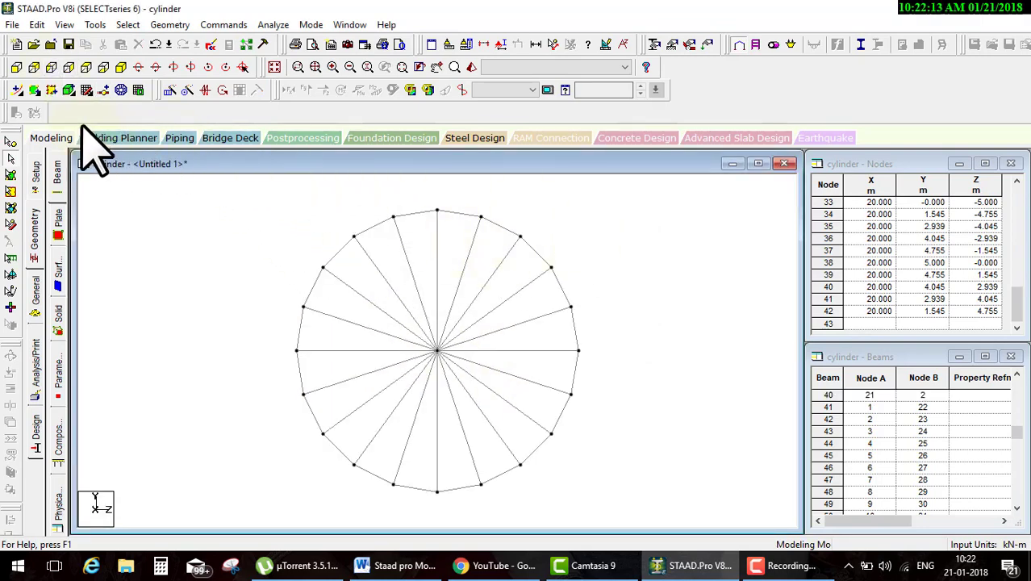
- Switch to the Add 4-Noded Plates tool over the end disc
{"action": "left_click", "coordinate": [34, 90]}
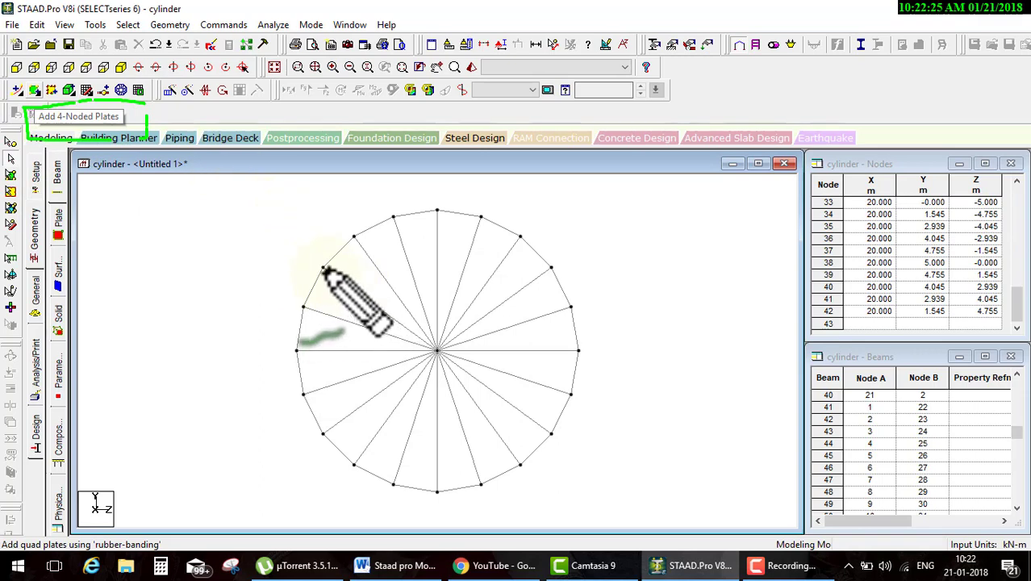
{"action": "mouse_move", "coordinate": [323, 268]}
{"action": "left_mouse_down"}
{"action": "mouse_move", "coordinate": [419, 352]}
{"action": "mouse_move", "coordinate": [323, 267]}
{"action": "left_mouse_up"}
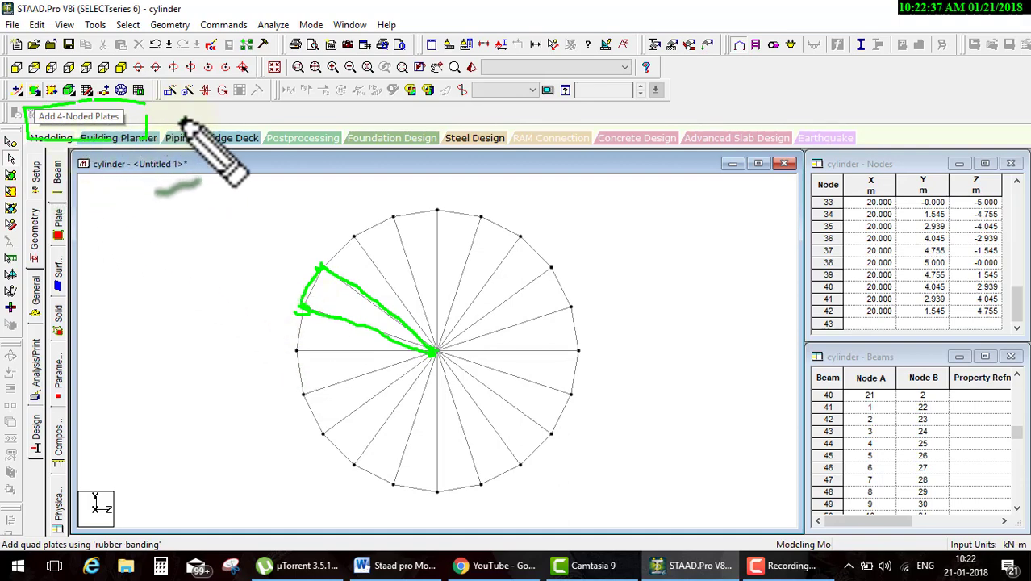
{"action": "left_click_drag", "start_coordinate": [147, 119], "coordinate": [246, 236]}
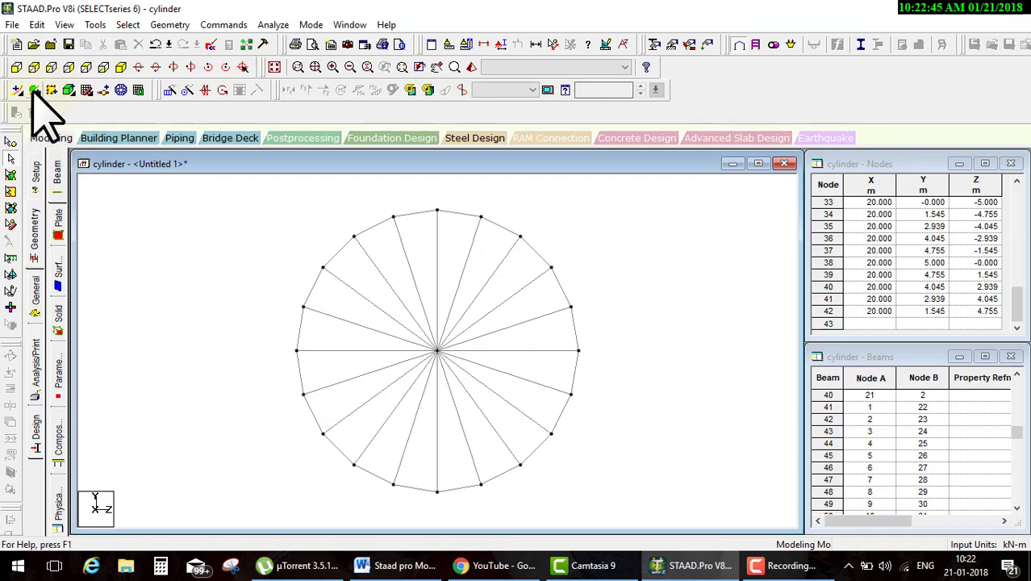
- Draw a triangular plate joining two adjacent rim nodes and the centre node
{"action": "left_click", "coordinate": [32, 89]}
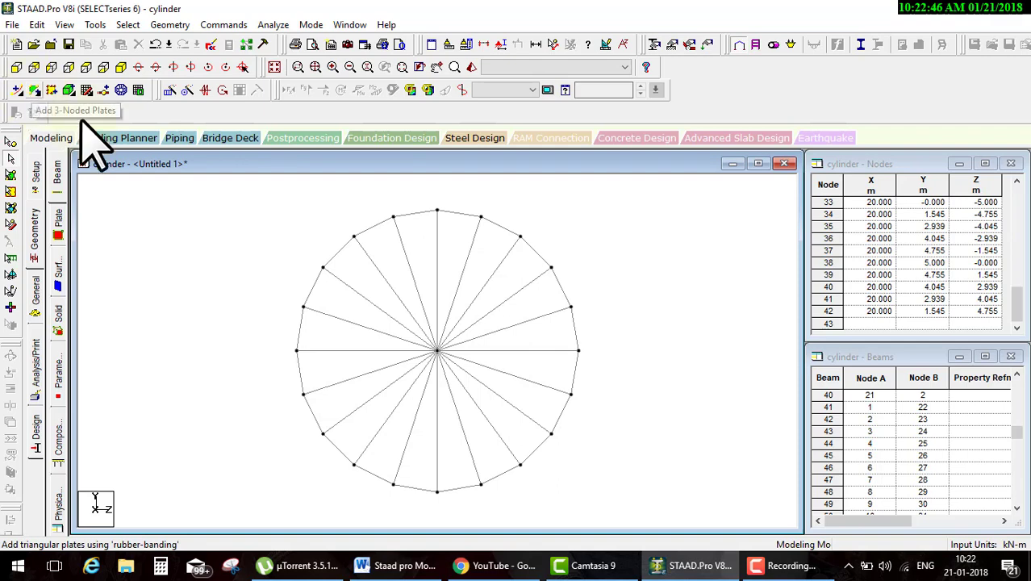
{"action": "left_click", "coordinate": [302, 306]}
{"action": "left_click", "coordinate": [322, 267]}
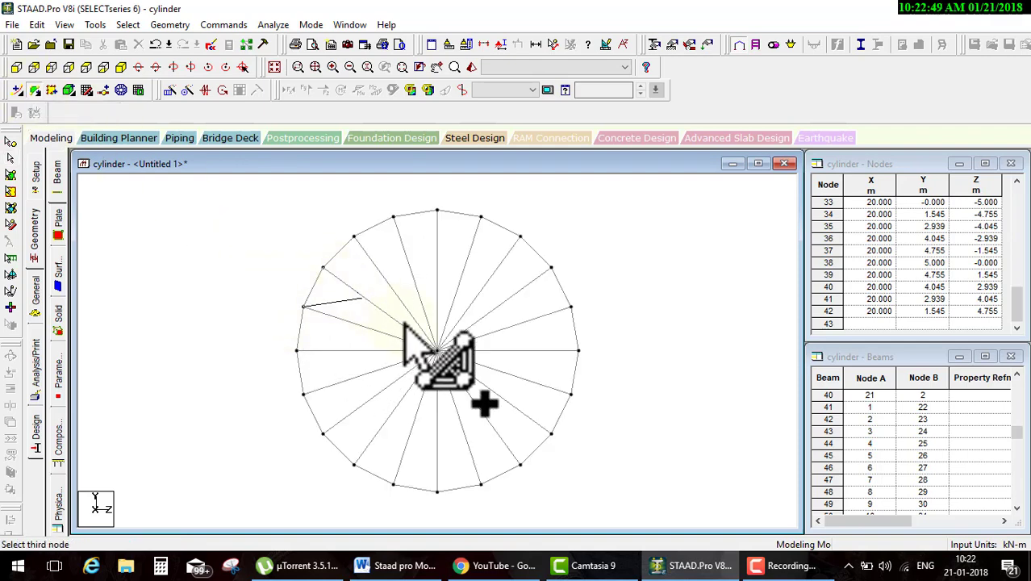
{"action": "left_click", "coordinate": [431, 350]}
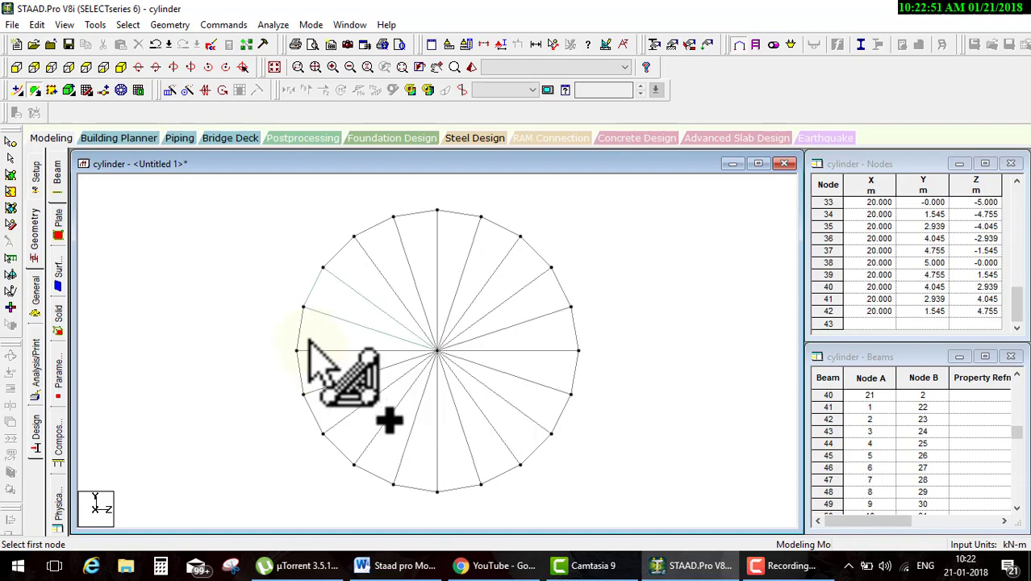
{"action": "key", "text": "Escape"}
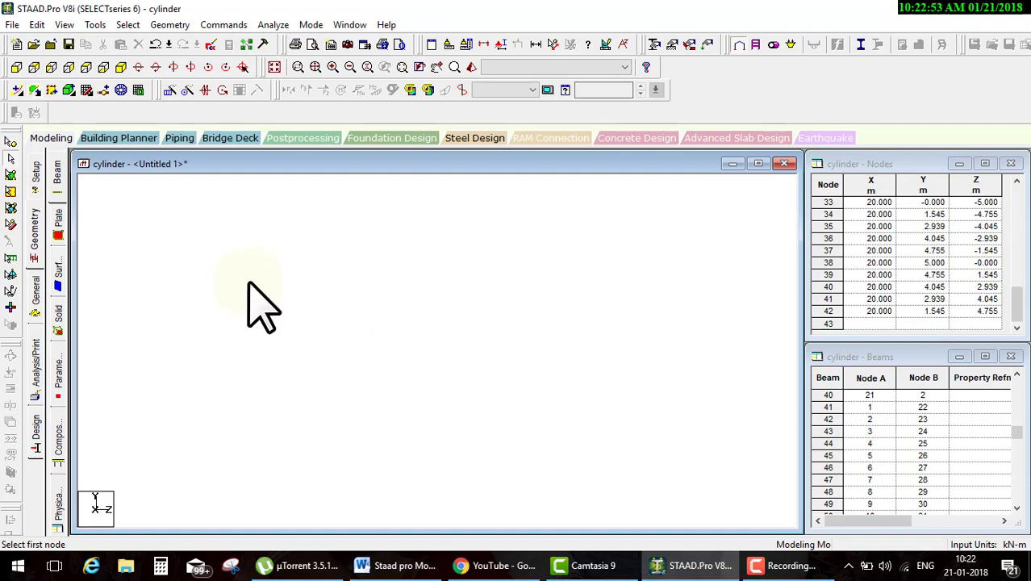
- Check the new plate in a rotated 3D rendered view
{"action": "left_click", "coordinate": [472, 68]}
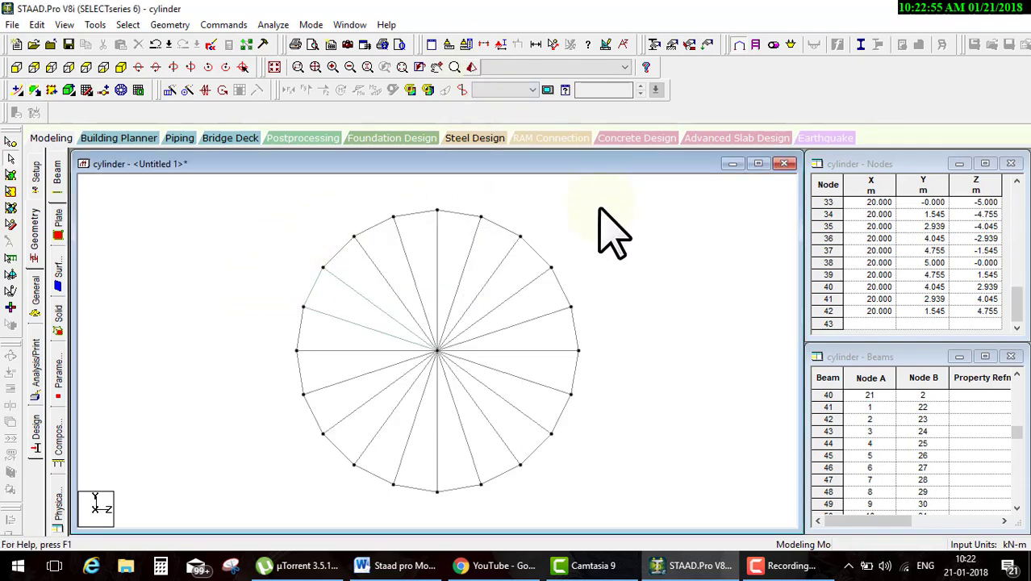
{"action": "mouse_move", "coordinate": [551, 390]}
{"action": "left_mouse_down"}
{"action": "mouse_move", "coordinate": [626, 443]}
{"action": "mouse_move", "coordinate": [893, 279]}
{"action": "left_mouse_up"}
{"action": "left_click", "coordinate": [973, 243]}
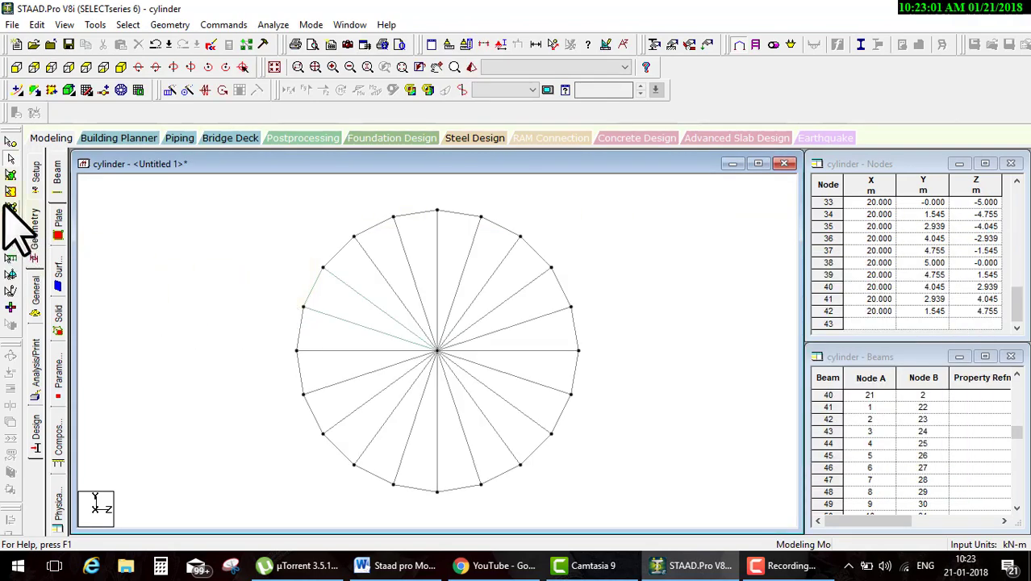
{"action": "left_click", "coordinate": [349, 286]}
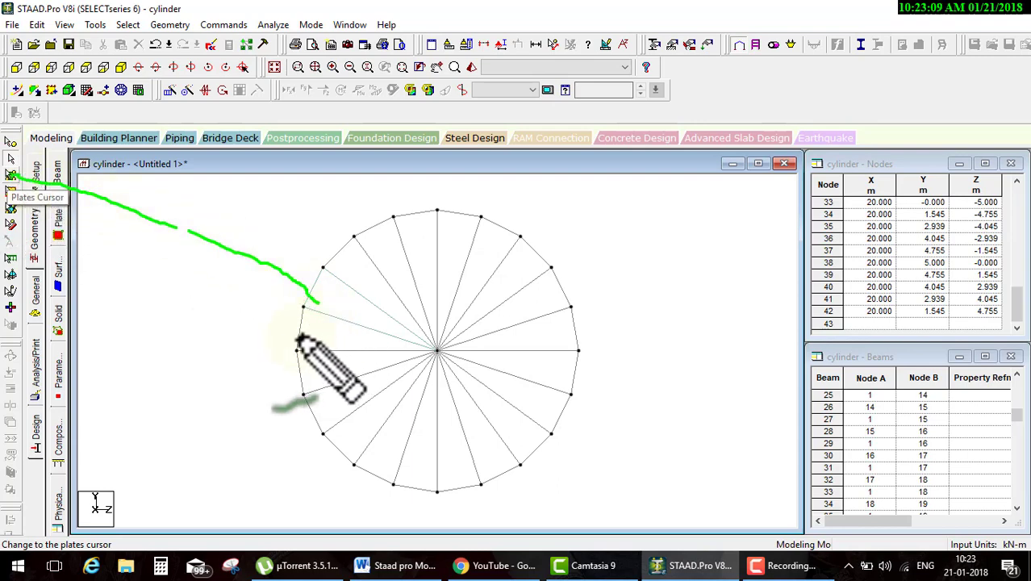
{"action": "left_click", "coordinate": [11, 175]}
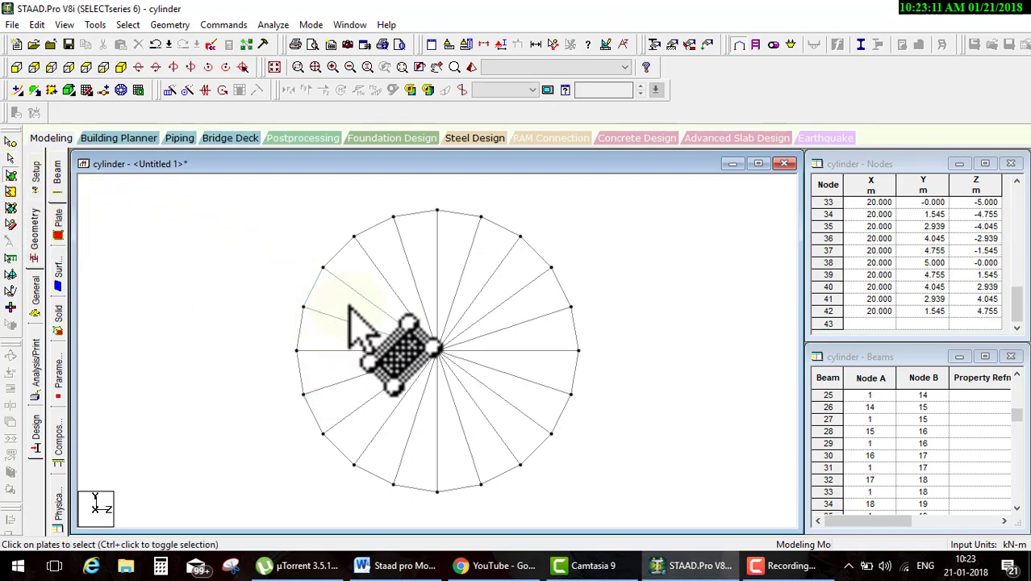
{"action": "left_click", "coordinate": [355, 314]}
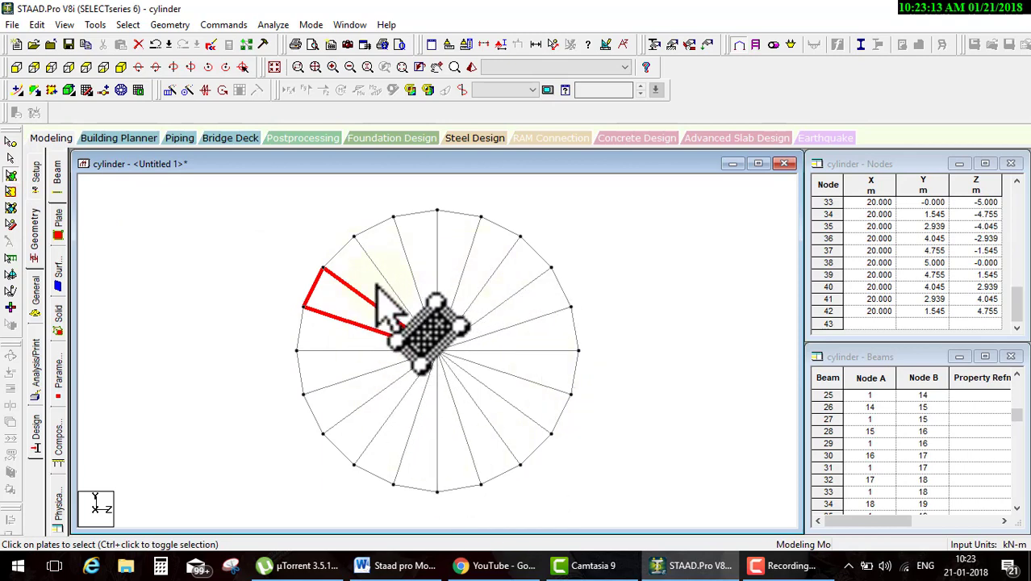
{"action": "left_click_drag", "start_coordinate": [440, 269], "coordinate": [396, 359]}
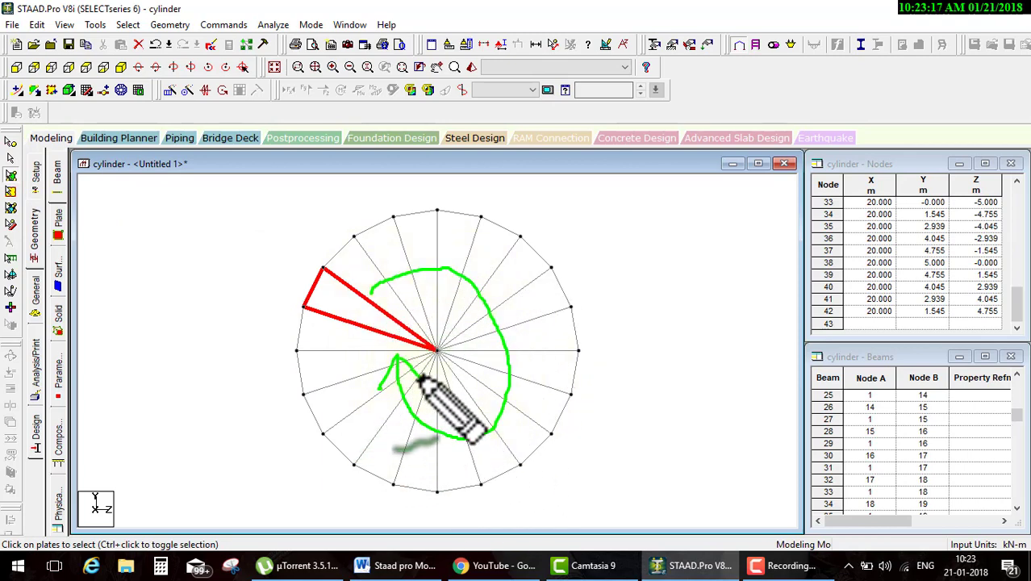
{"action": "key", "text": "Escape"}
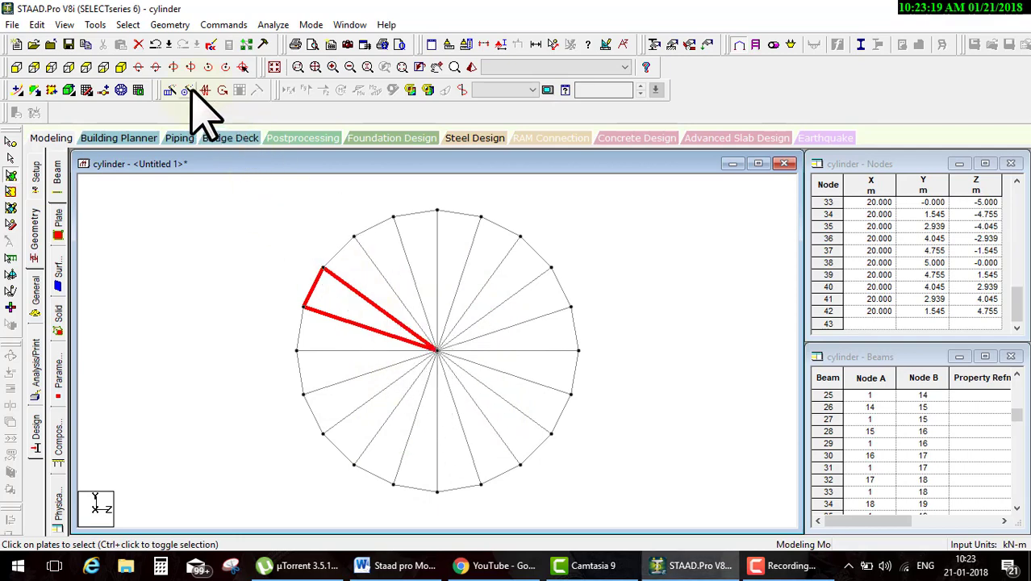
- Circularly repeat the triangular plate 360° about X in 20 steps around node 1
{"action": "left_click", "coordinate": [188, 90]}
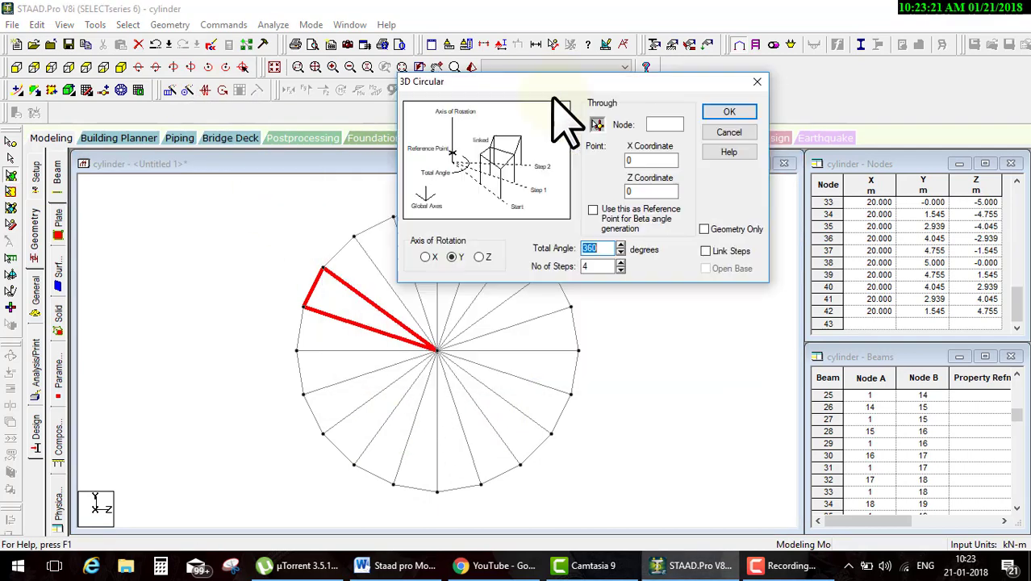
{"action": "mouse_move", "coordinate": [597, 124]}
{"action": "left_mouse_down"}
{"action": "mouse_move", "coordinate": [310, 262]}
{"action": "mouse_move", "coordinate": [512, 480]}
{"action": "mouse_move", "coordinate": [454, 259]}
{"action": "left_mouse_up"}
{"action": "type", "text": "20"}
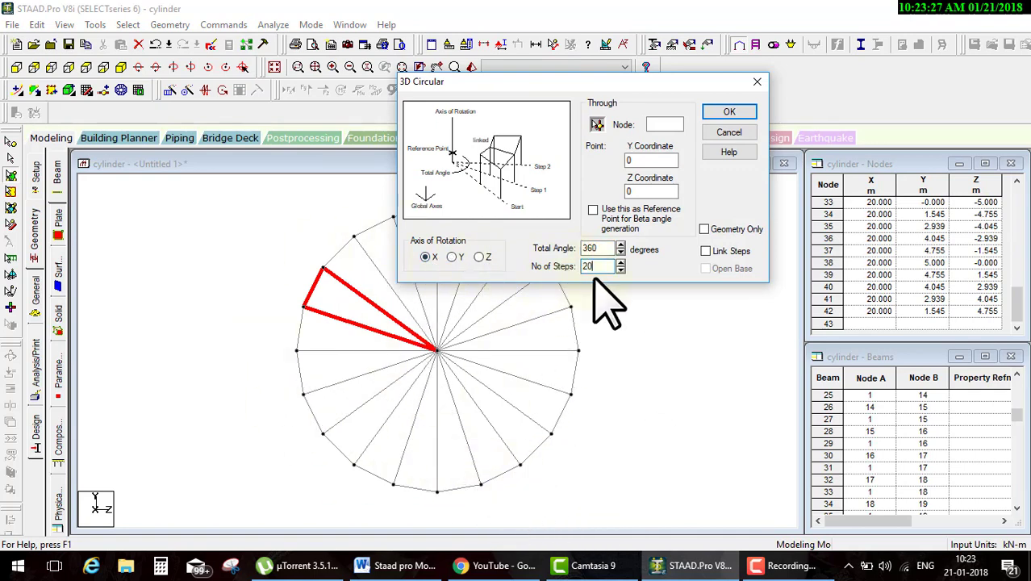
{"action": "left_click", "coordinate": [596, 124]}
{"action": "left_click", "coordinate": [436, 350]}
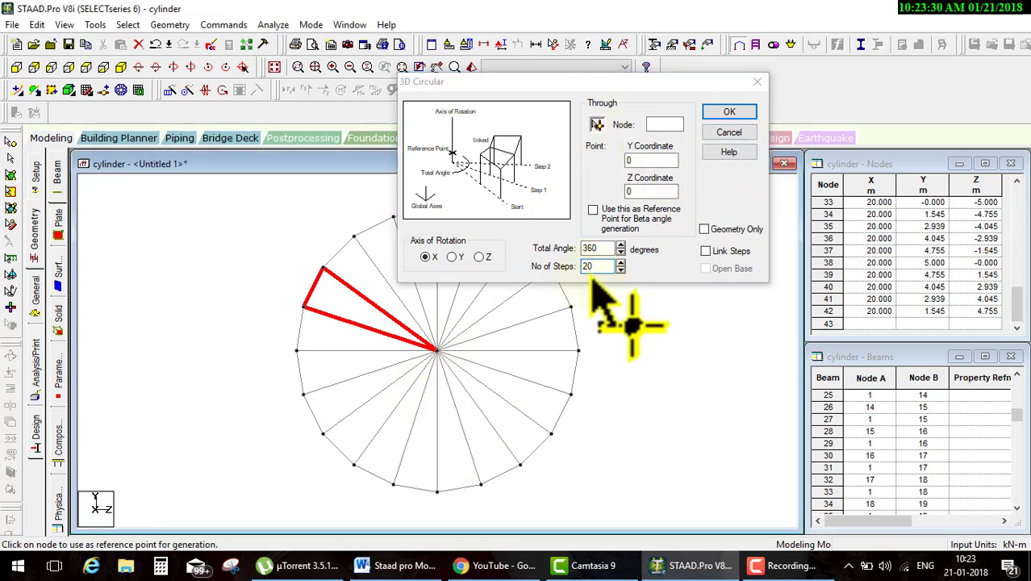
{"action": "left_click", "coordinate": [715, 114]}
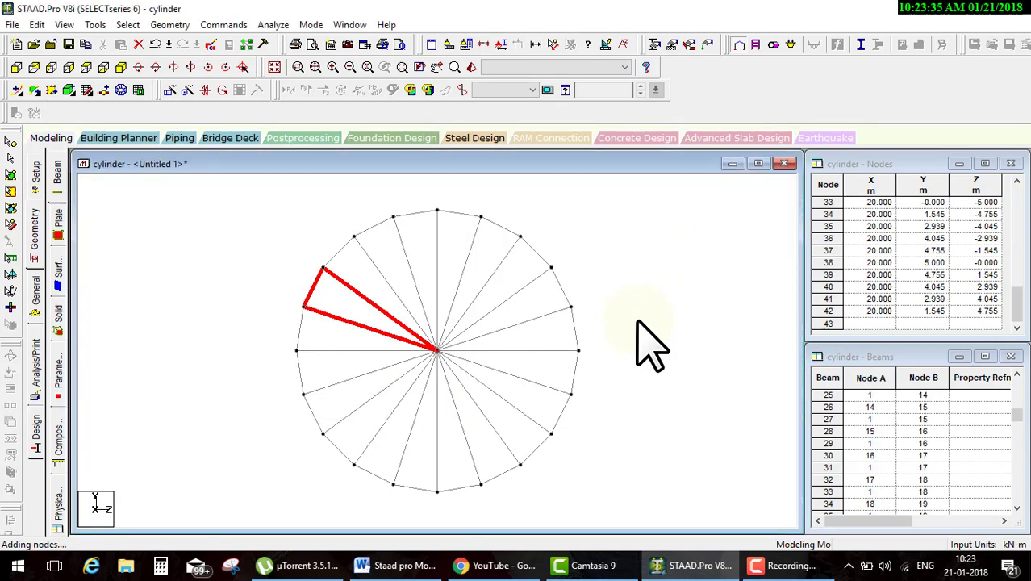
- Deselect the plates and inspect the fully plated disc in 3D Rendering
{"action": "left_click", "coordinate": [246, 272]}
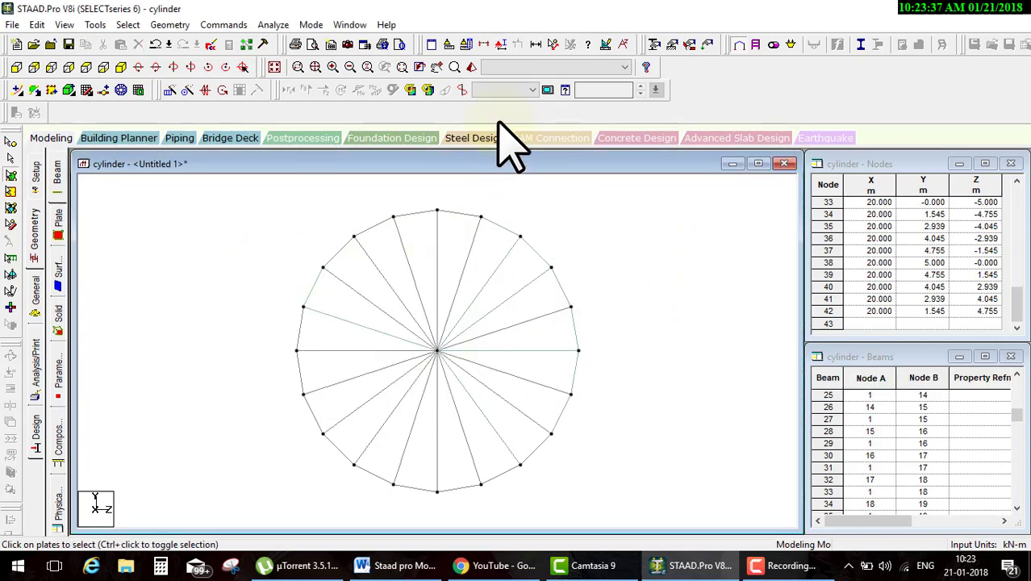
{"action": "left_click", "coordinate": [472, 67]}
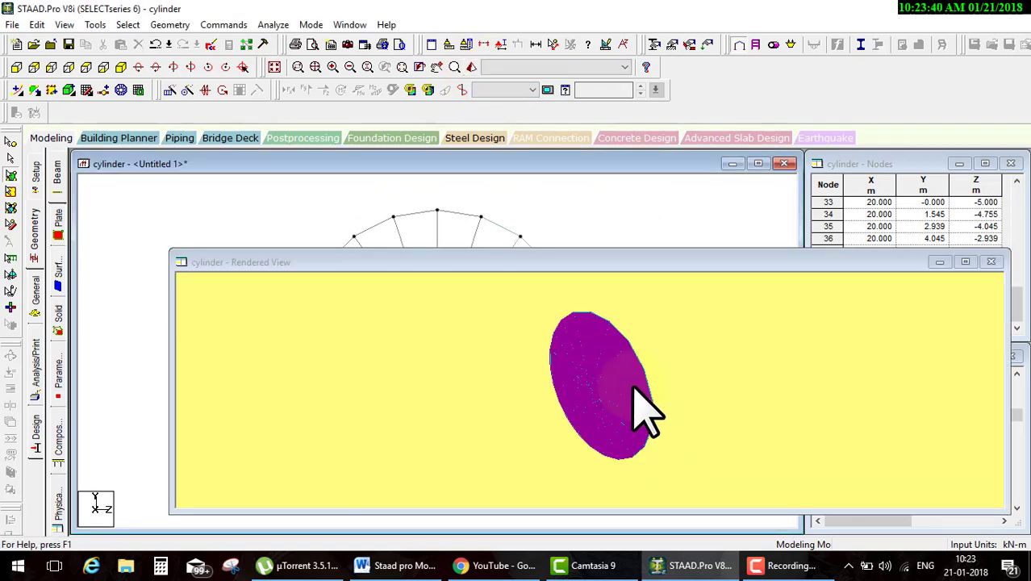
{"action": "mouse_move", "coordinate": [641, 412]}
{"action": "left_mouse_down"}
{"action": "mouse_move", "coordinate": [683, 299]}
{"action": "mouse_move", "coordinate": [707, 374]}
{"action": "mouse_move", "coordinate": [553, 442]}
{"action": "left_mouse_up"}
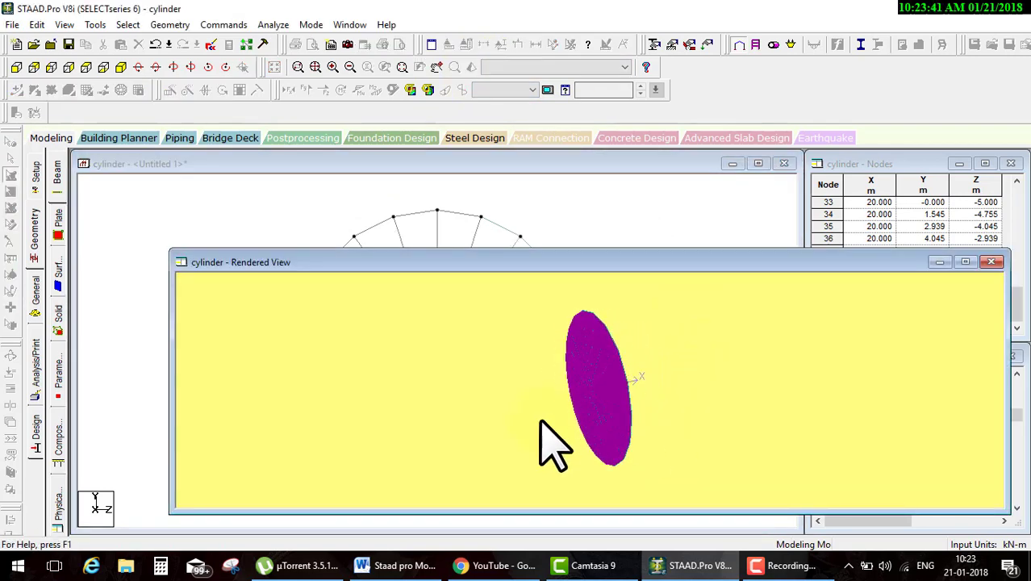
{"action": "left_click", "coordinate": [992, 262]}
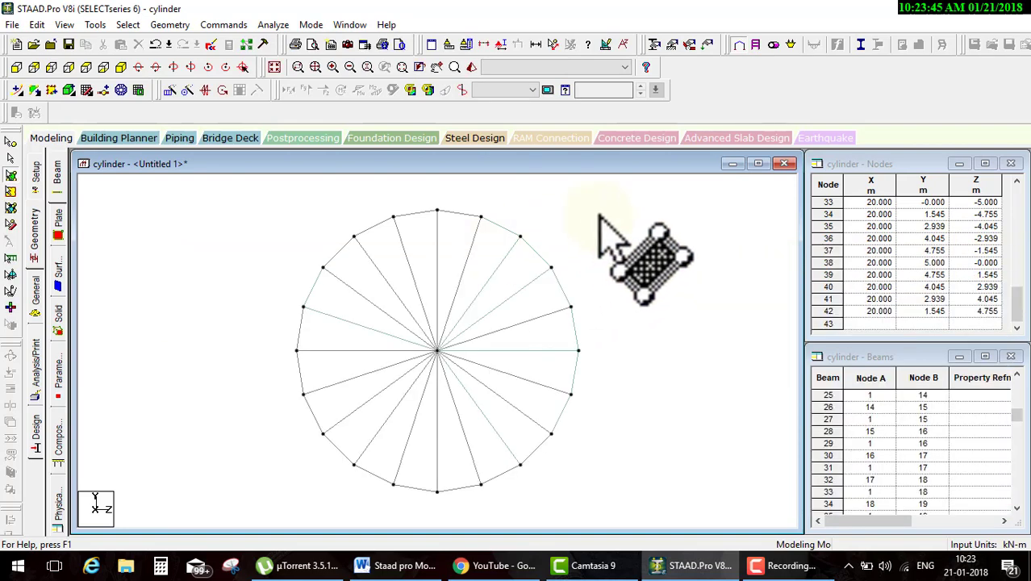
- Select the end-disc plates in isometric view and translationally repeat them 20 m along X
{"action": "left_click", "coordinate": [275, 68]}
{"action": "middle_click_drag", "start_coordinate": [476, 333], "coordinate": [195, 311]}
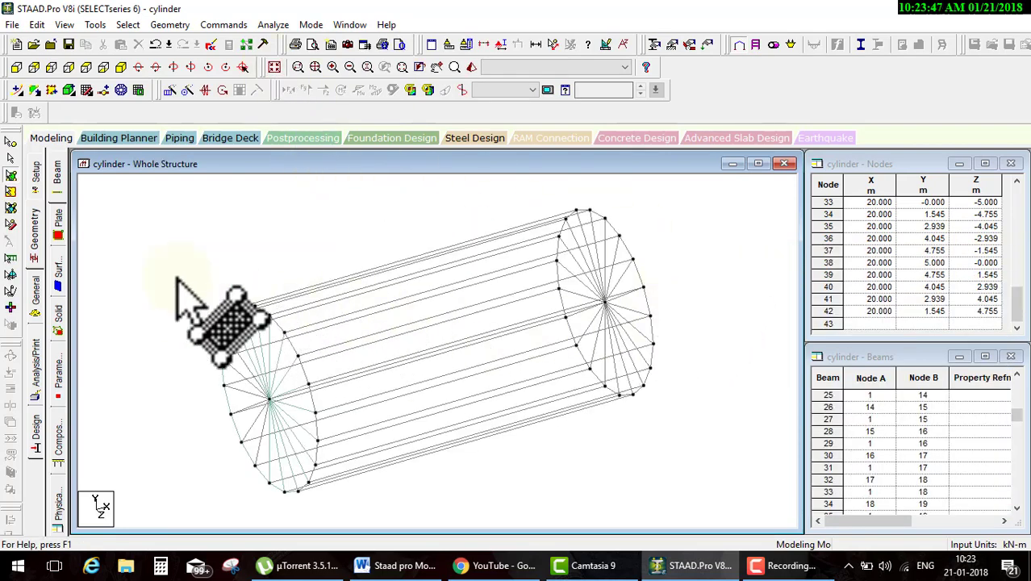
{"action": "middle_click_drag", "start_coordinate": [329, 495], "coordinate": [347, 517]}
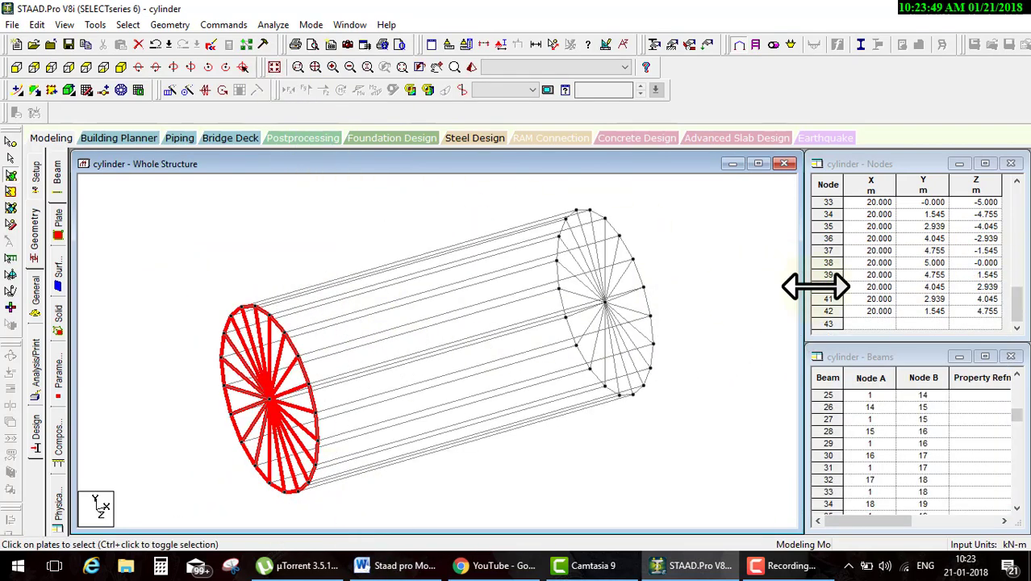
{"action": "left_click", "coordinate": [172, 89]}
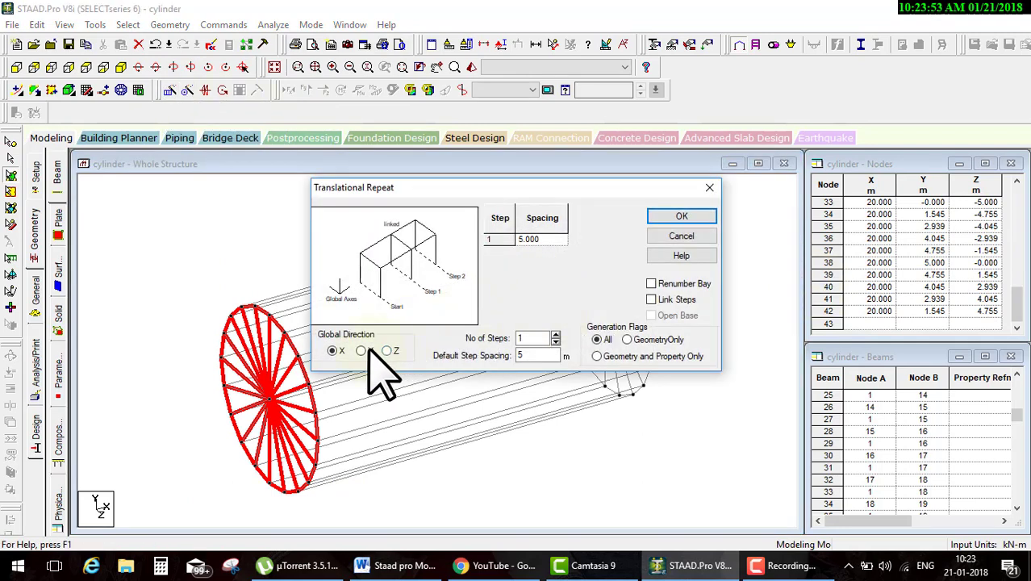
{"action": "type", "text": "20"}
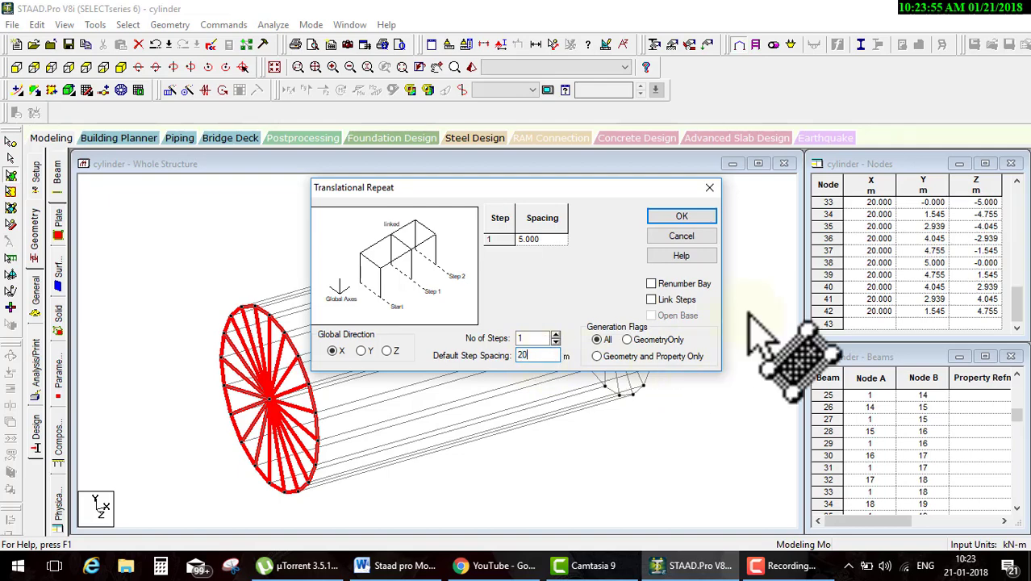
{"action": "left_click", "coordinate": [682, 217]}
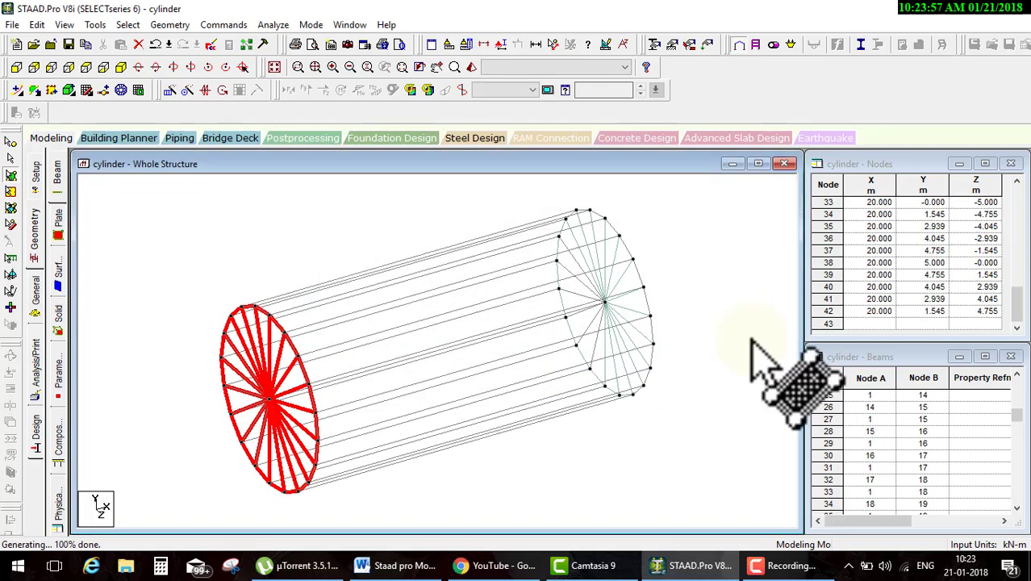
- Check the plate-capped cylinder in a rotated 3D rendered view
{"action": "left_click", "coordinate": [470, 68]}
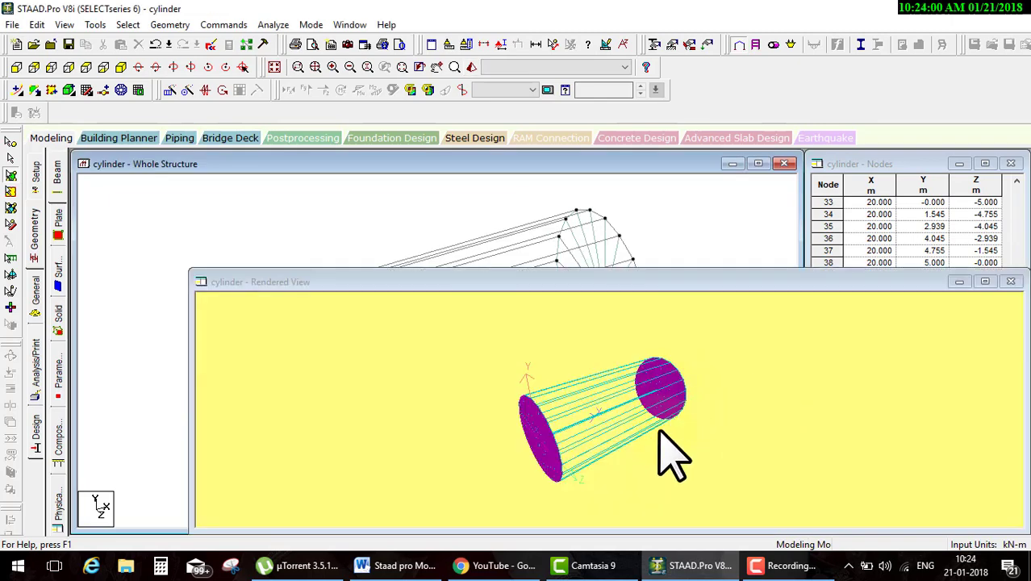
{"action": "mouse_move", "coordinate": [660, 436]}
{"action": "left_mouse_down"}
{"action": "mouse_move", "coordinate": [640, 345]}
{"action": "mouse_move", "coordinate": [766, 410]}
{"action": "mouse_move", "coordinate": [596, 444]}
{"action": "mouse_move", "coordinate": [741, 403]}
{"action": "mouse_move", "coordinate": [546, 386]}
{"action": "mouse_move", "coordinate": [451, 409]}
{"action": "mouse_move", "coordinate": [428, 451]}
{"action": "left_mouse_up"}
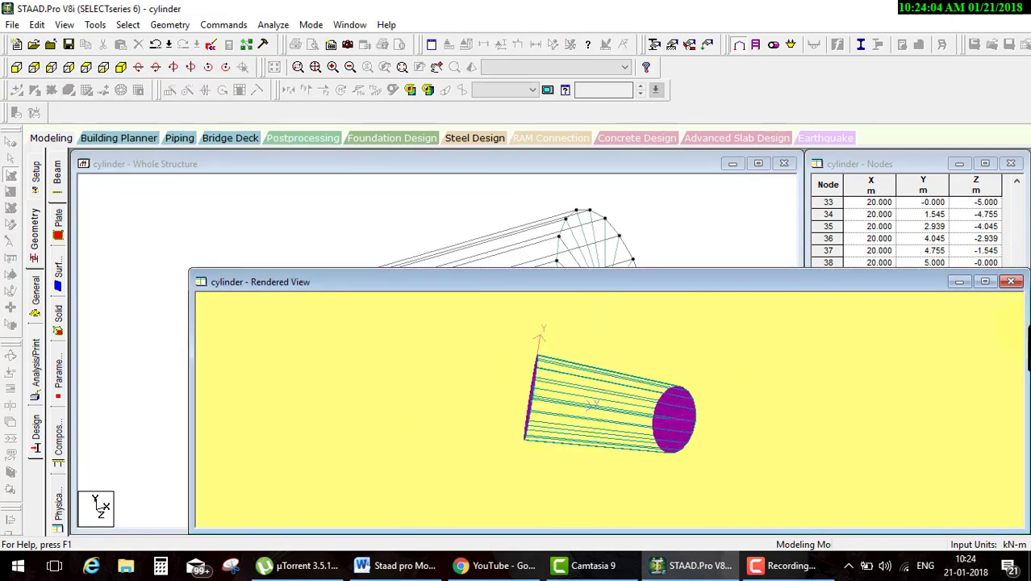
{"action": "left_click", "coordinate": [1011, 281]}
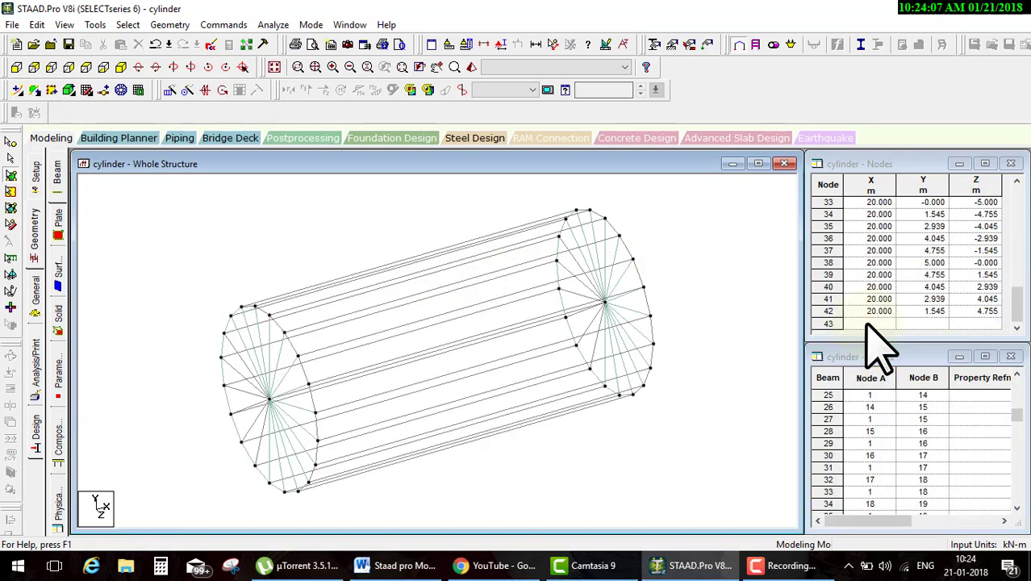
- Define a new 0.3 m concrete circular section (Cir 0.30) in the section properties
{"action": "left_click", "coordinate": [45, 301]}
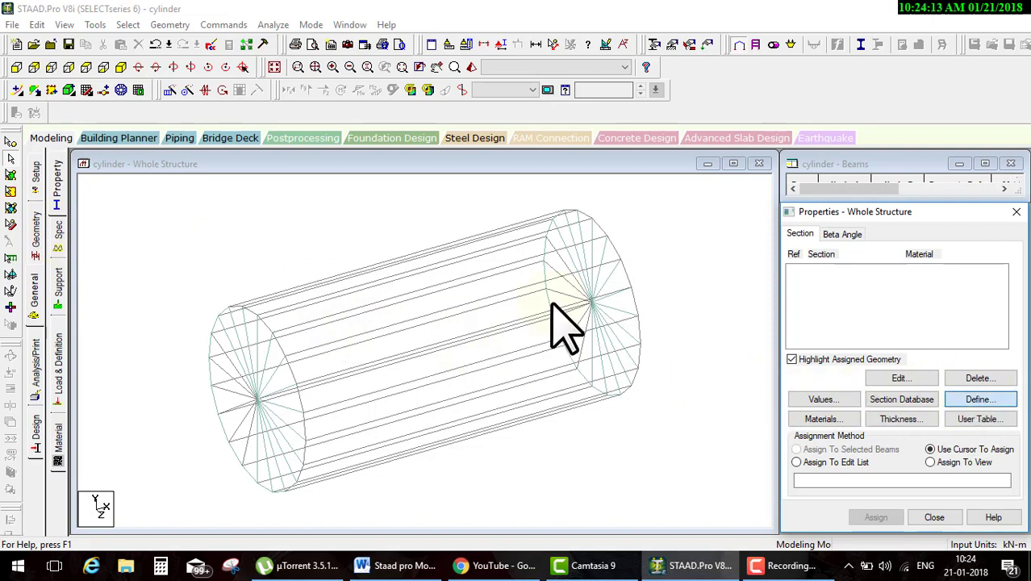
{"action": "left_click", "coordinate": [980, 398]}
{"action": "type", "text": "0.3"}
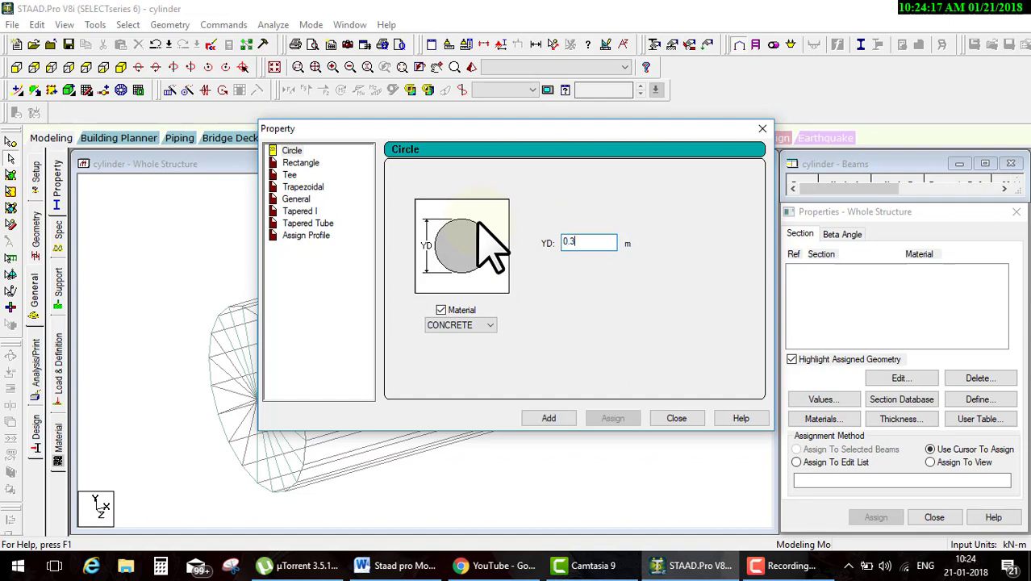
{"action": "left_click", "coordinate": [553, 417]}
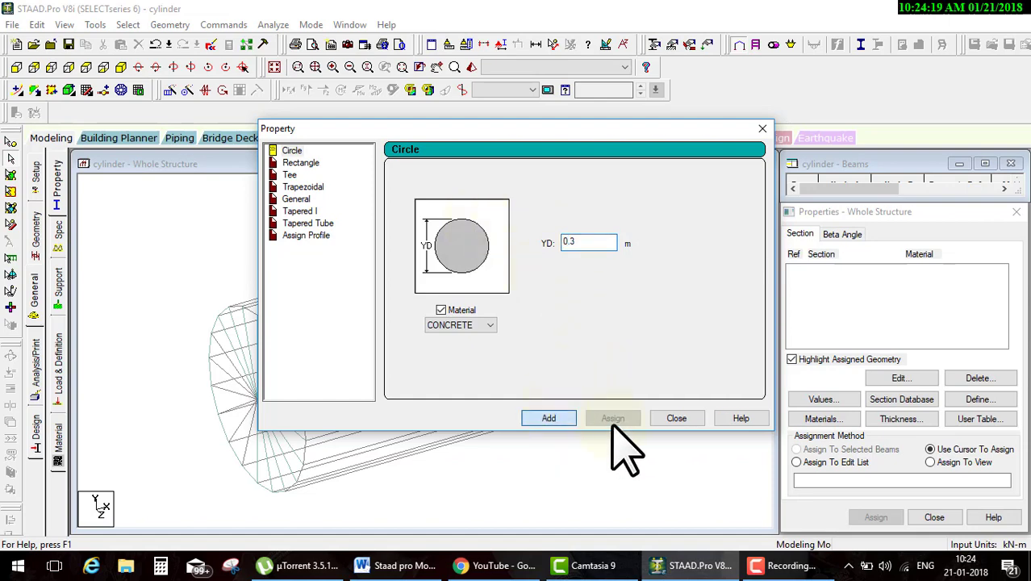
{"action": "left_click", "coordinate": [676, 418]}
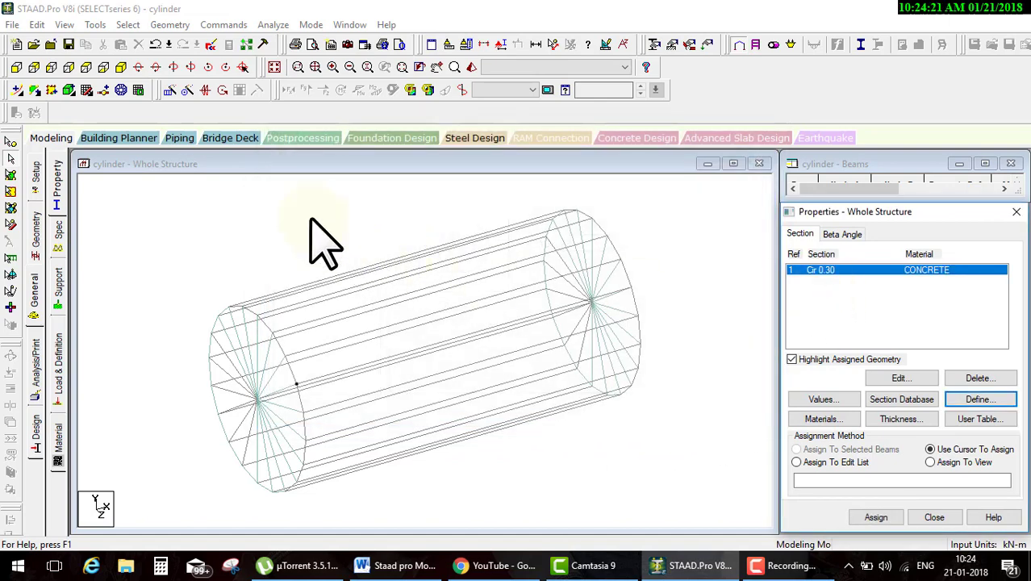
- Assign the Cir 0.30 section to the cylinder's longitudinal beams
{"action": "left_click_drag", "start_coordinate": [323, 242], "coordinate": [526, 508]}
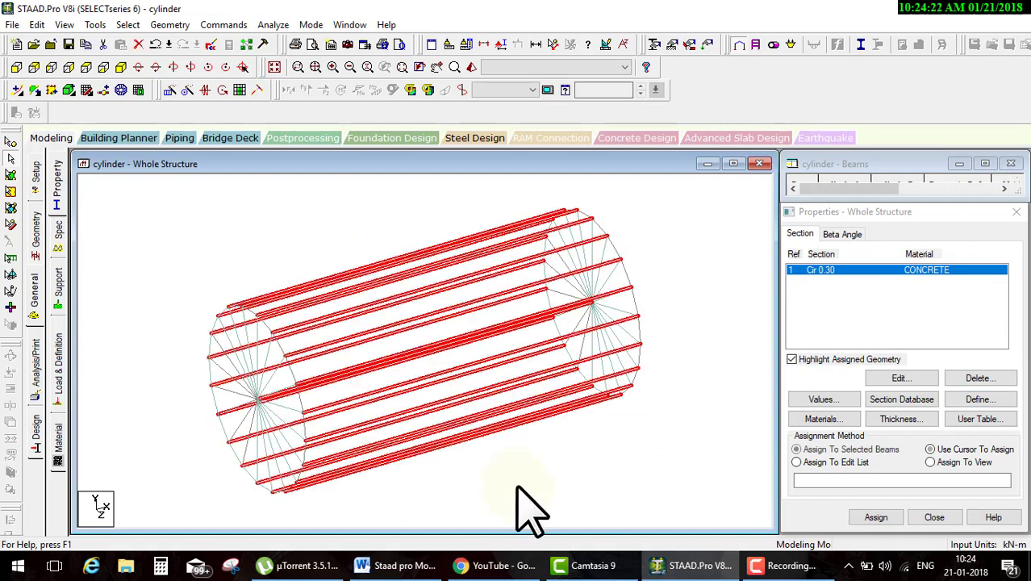
{"action": "left_click", "coordinate": [876, 517]}
{"action": "left_click", "coordinate": [896, 407]}
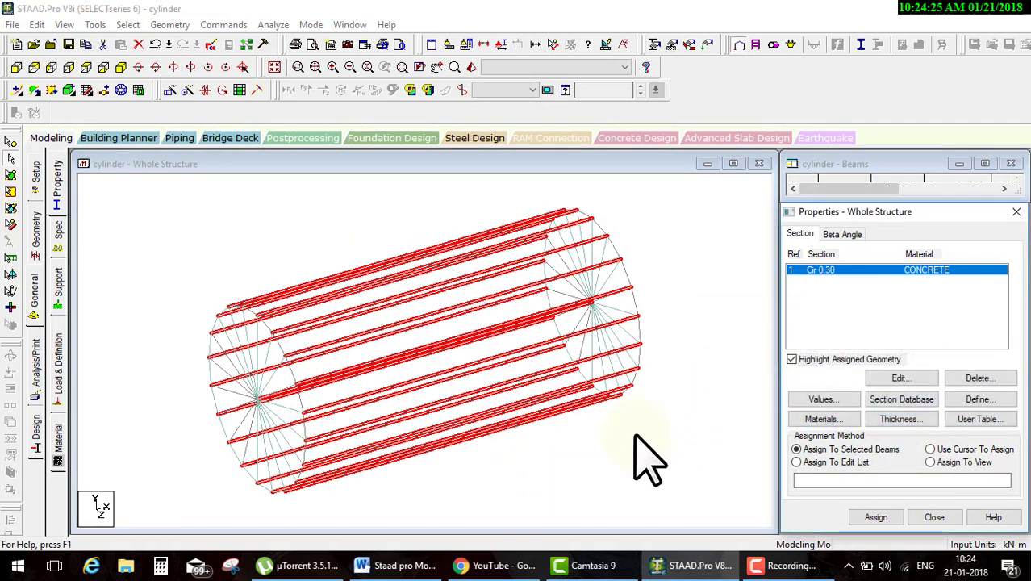
- Preview the cylinder rendered in 3D and save the modified structure
{"action": "left_click", "coordinate": [471, 67]}
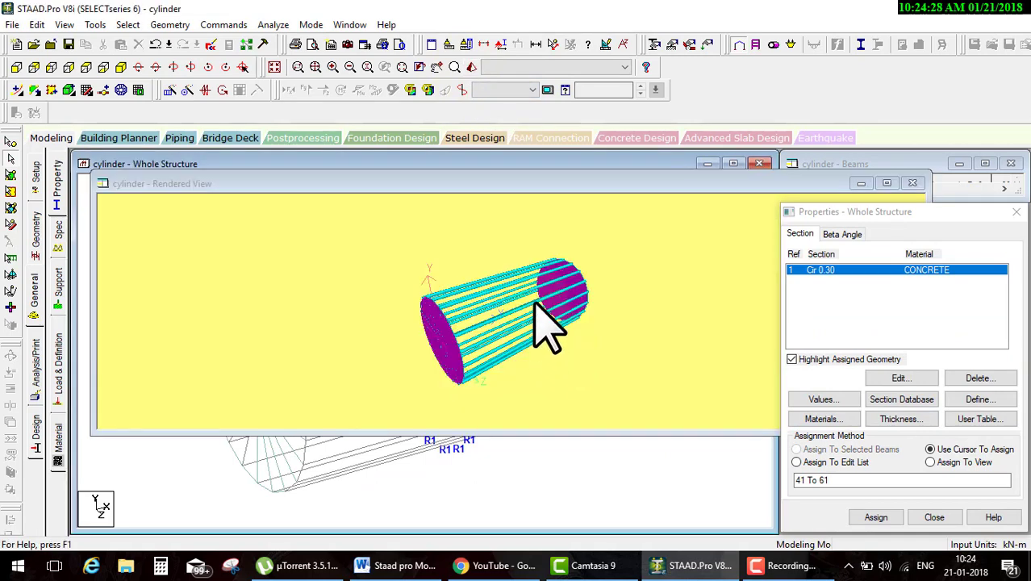
{"action": "mouse_move", "coordinate": [534, 305]}
{"action": "left_mouse_down"}
{"action": "mouse_move", "coordinate": [497, 306]}
{"action": "mouse_move", "coordinate": [531, 271]}
{"action": "mouse_move", "coordinate": [523, 292]}
{"action": "left_mouse_up"}
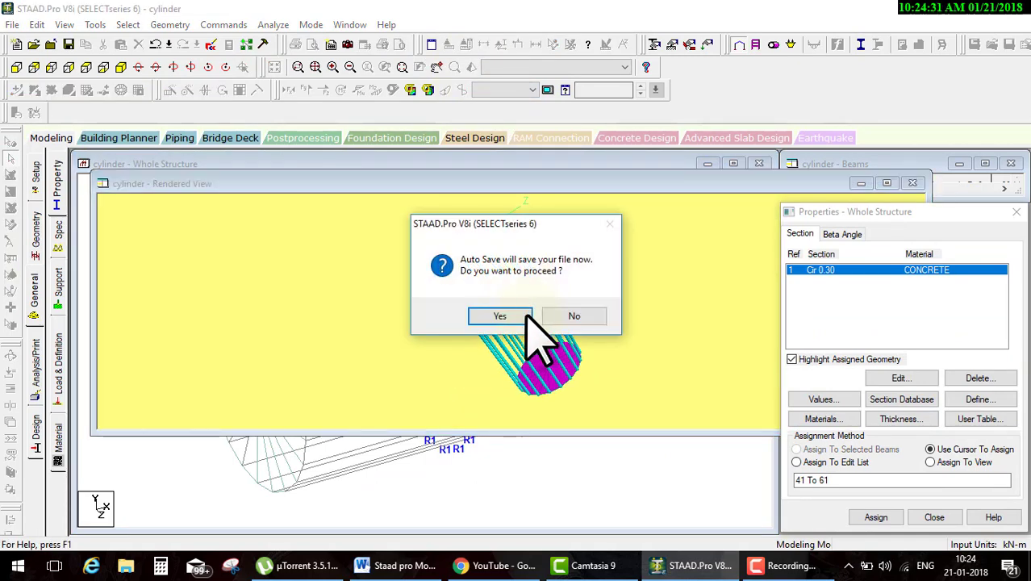
{"action": "left_click", "coordinate": [497, 315]}
{"action": "left_click", "coordinate": [431, 302]}
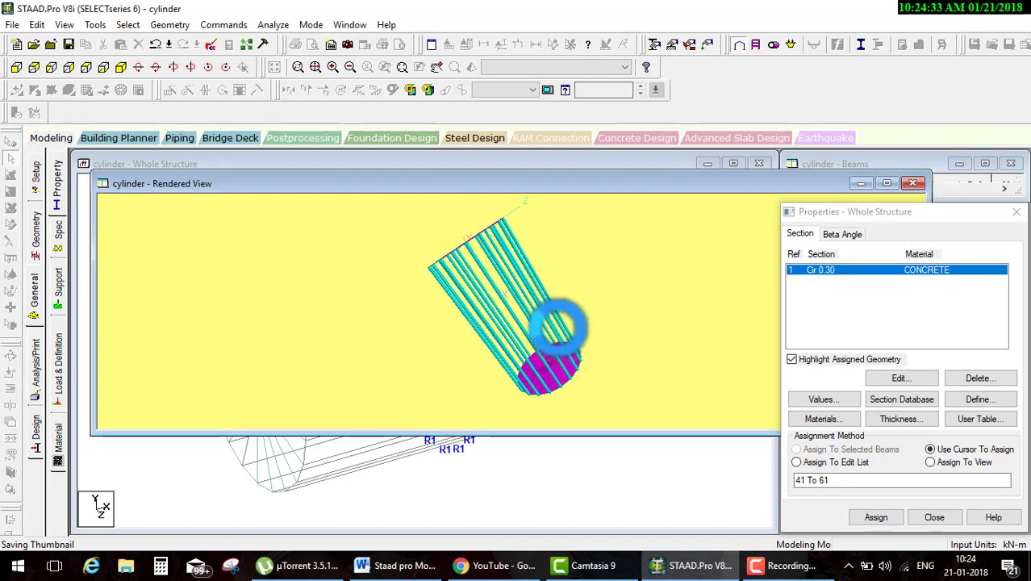
- Inspect the rendered cylinder from a few more angles, then close the rendered view
{"action": "mouse_move", "coordinate": [547, 337]}
{"action": "left_mouse_down"}
{"action": "mouse_move", "coordinate": [476, 396]}
{"action": "mouse_move", "coordinate": [494, 329]}
{"action": "mouse_move", "coordinate": [503, 369]}
{"action": "mouse_move", "coordinate": [405, 311]}
{"action": "mouse_move", "coordinate": [534, 345]}
{"action": "mouse_move", "coordinate": [516, 226]}
{"action": "mouse_move", "coordinate": [485, 329]}
{"action": "mouse_move", "coordinate": [594, 277]}
{"action": "left_mouse_up"}
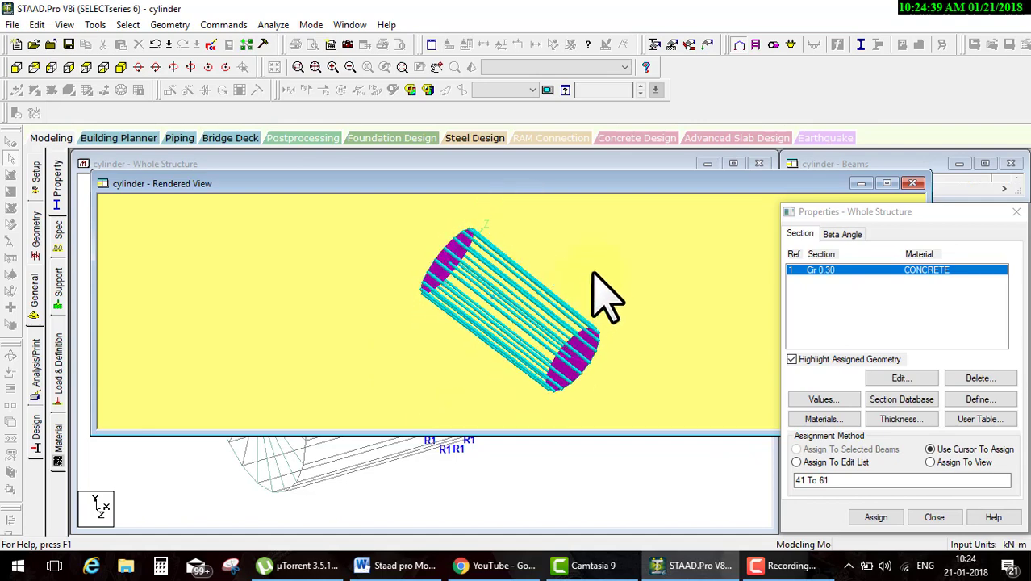
{"action": "mouse_move", "coordinate": [547, 376]}
{"action": "left_mouse_down"}
{"action": "mouse_move", "coordinate": [529, 368]}
{"action": "mouse_move", "coordinate": [576, 391]}
{"action": "mouse_move", "coordinate": [610, 380]}
{"action": "mouse_move", "coordinate": [809, 200]}
{"action": "left_mouse_up"}
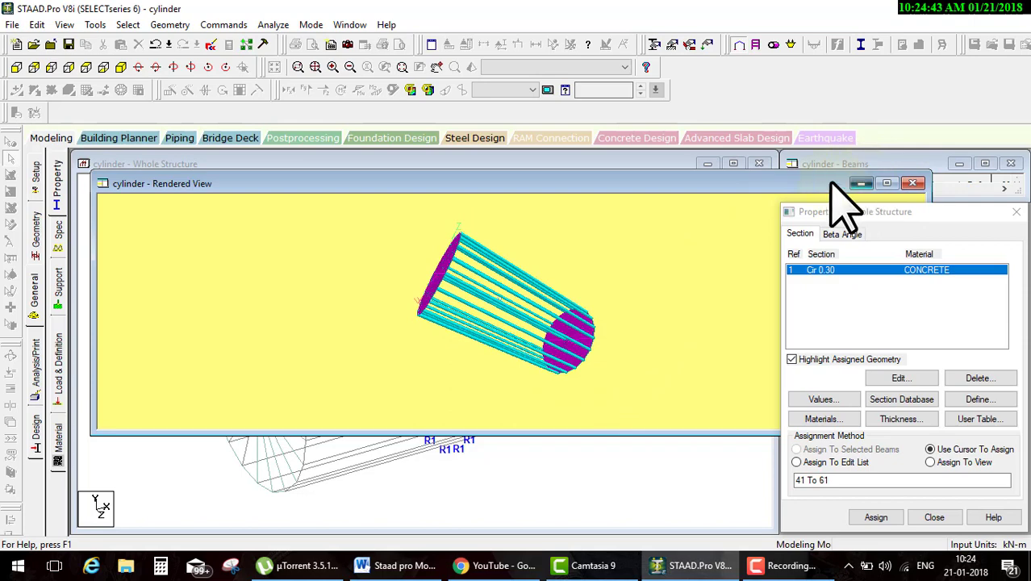
{"action": "left_click", "coordinate": [913, 183]}
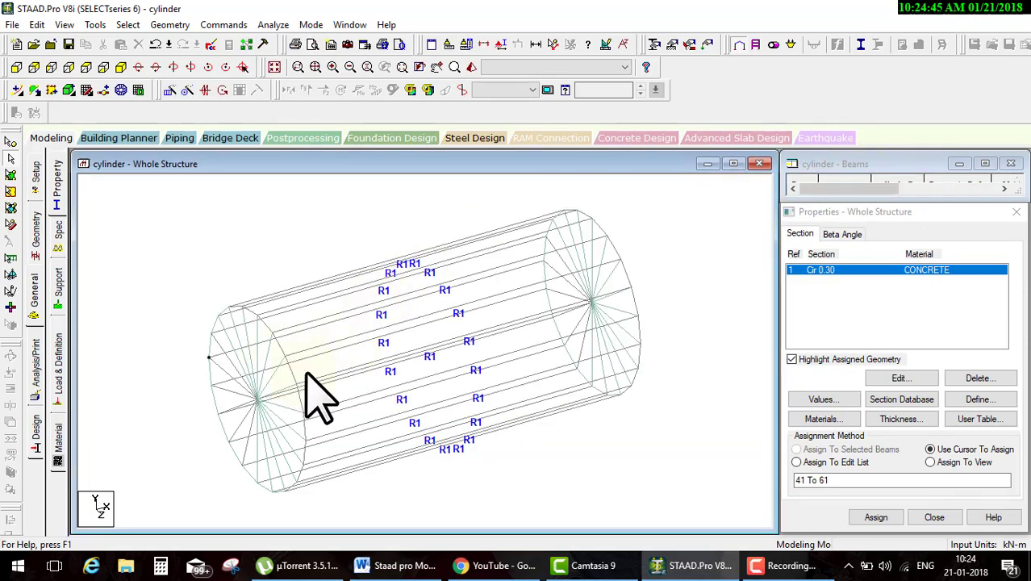
- Zoom in and try selecting a few lower longitudinal beams, then clear the selection
{"action": "left_click_drag", "start_coordinate": [288, 355], "coordinate": [415, 322]}
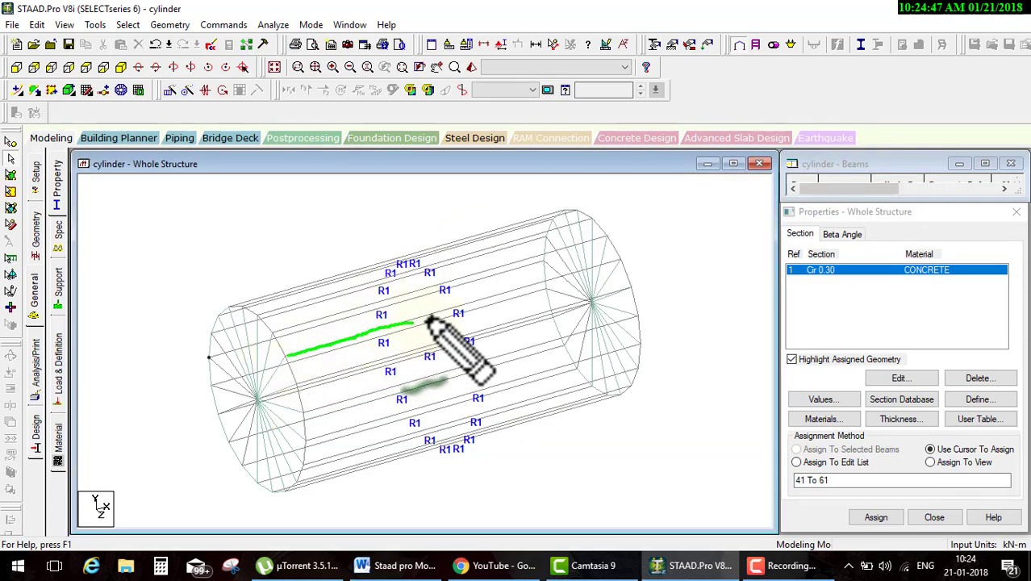
{"action": "mouse_move", "coordinate": [533, 292]}
{"action": "left_mouse_down"}
{"action": "mouse_move", "coordinate": [301, 362]}
{"action": "mouse_move", "coordinate": [537, 343]}
{"action": "left_mouse_up"}
{"action": "key", "text": "Escape"}
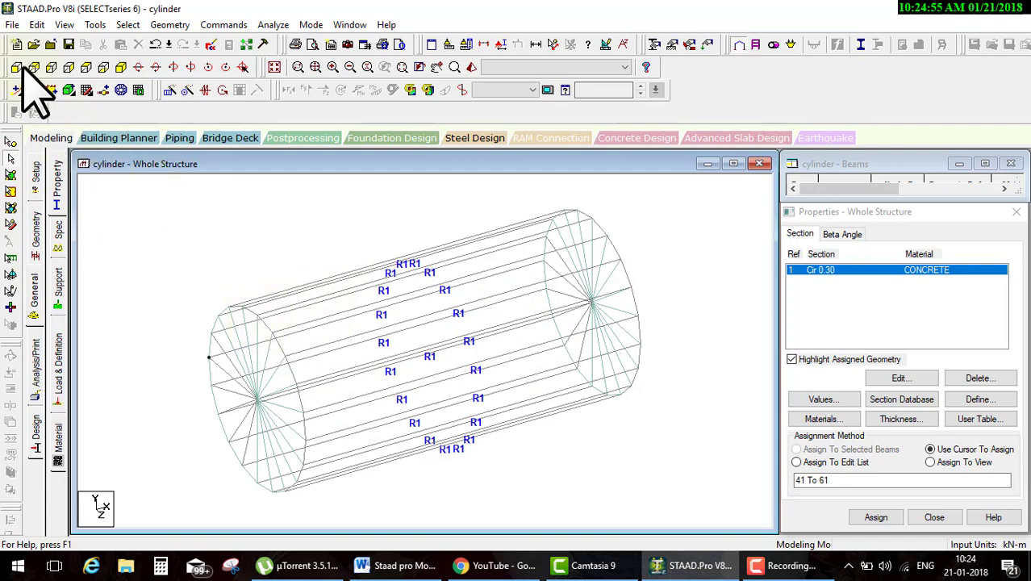
{"action": "scroll", "coordinate": [519, 408], "scroll_direction": "up", "scroll_amount": 1}
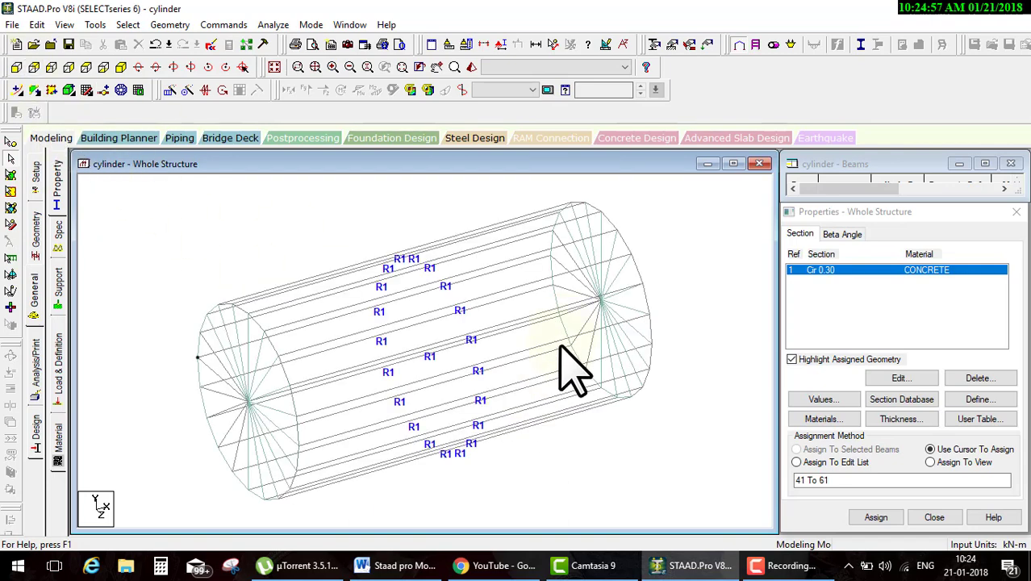
{"action": "left_click", "coordinate": [558, 350]}
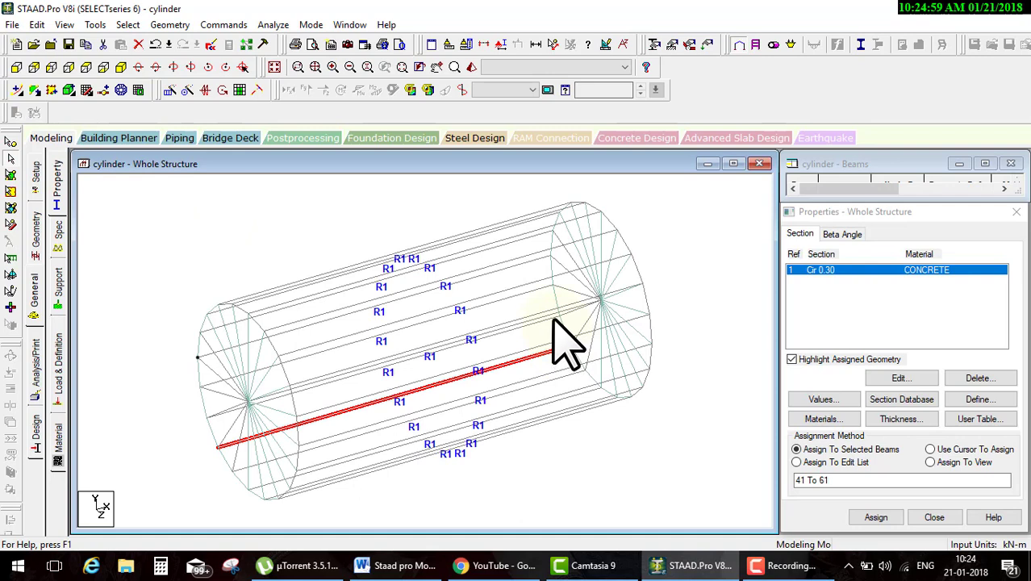
{"action": "left_click", "coordinate": [546, 322], "text": "ctrl"}
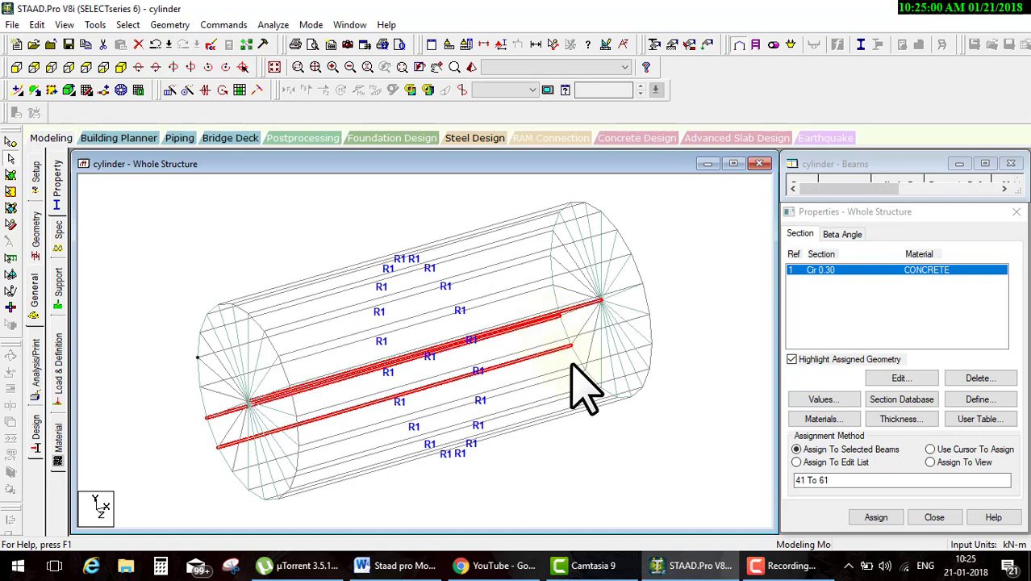
{"action": "left_click", "coordinate": [583, 306], "text": "ctrl"}
{"action": "left_click", "coordinate": [663, 300]}
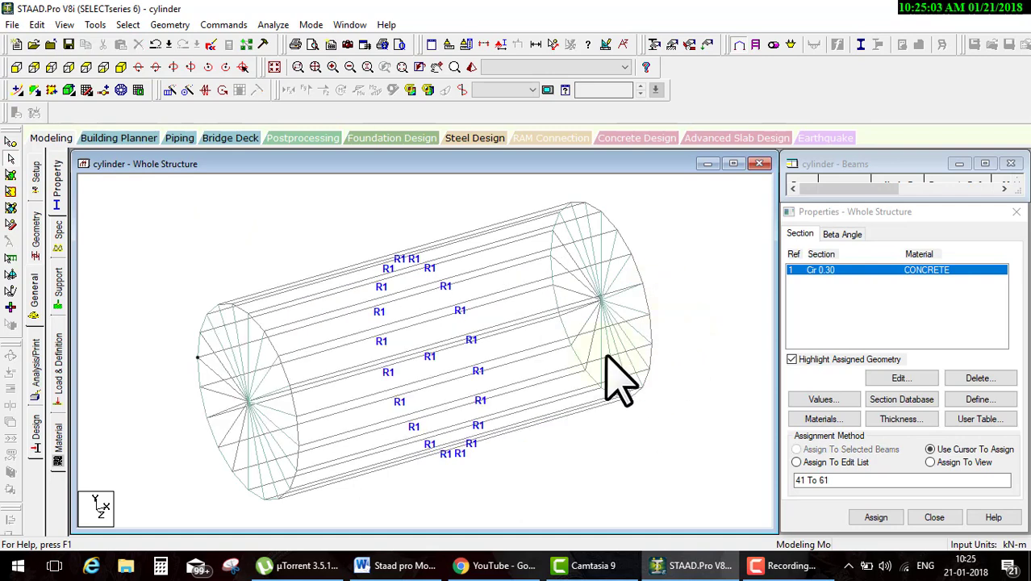
- Confirm beam 49 is 20 m long with Cir 0.30, then show the front elevation
{"action": "double_click", "coordinate": [557, 353]}
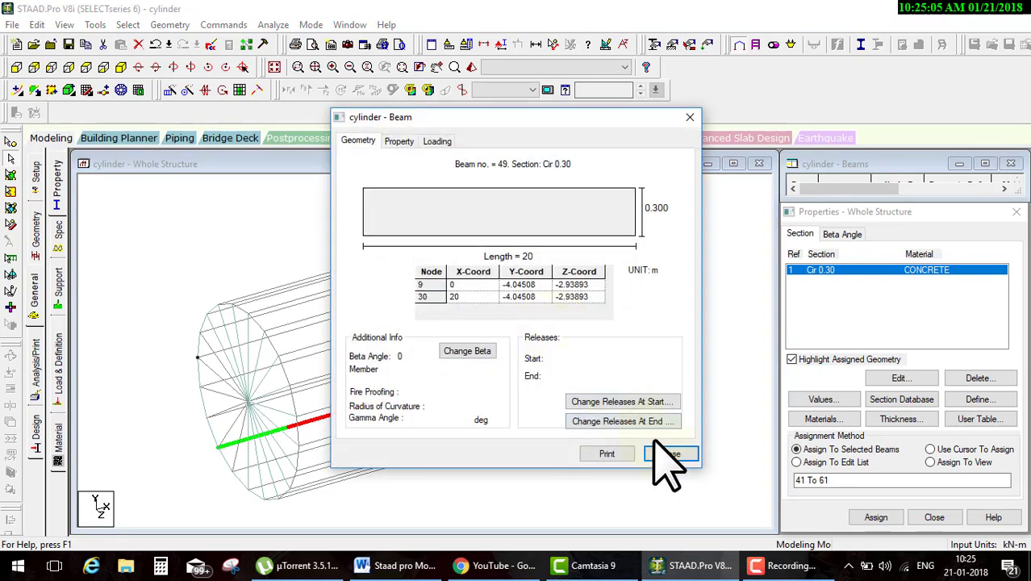
{"action": "left_click", "coordinate": [665, 453]}
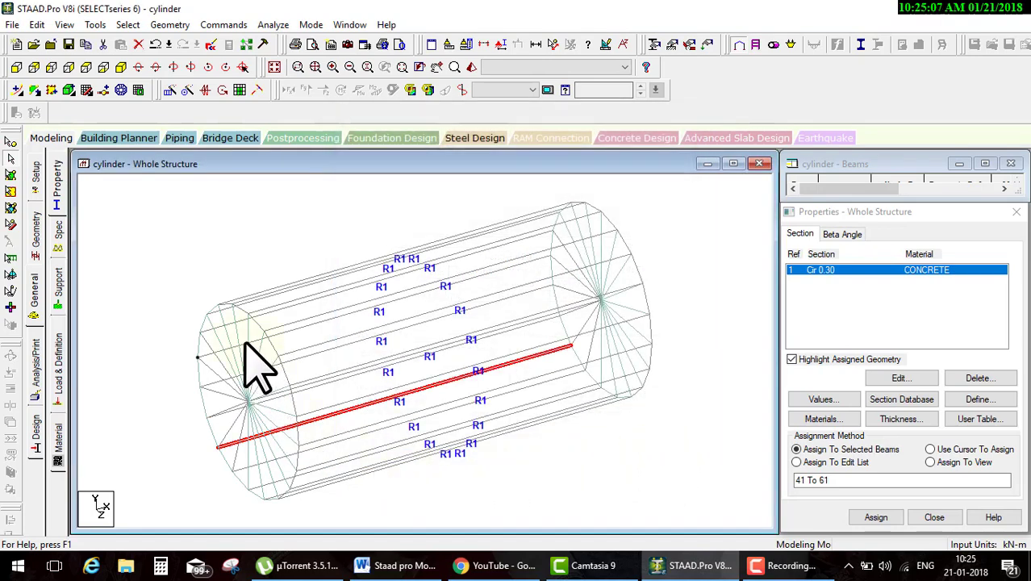
{"action": "left_click", "coordinate": [17, 67]}
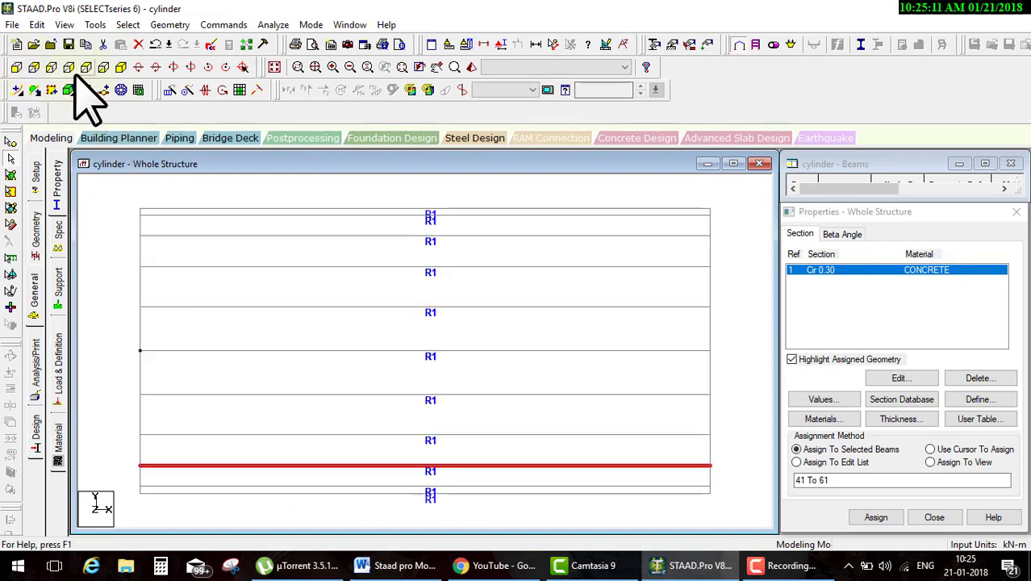
- From the end-on view, isolate two adjacent left-side beams in a new view, Untitled 1
{"action": "left_click", "coordinate": [51, 67]}
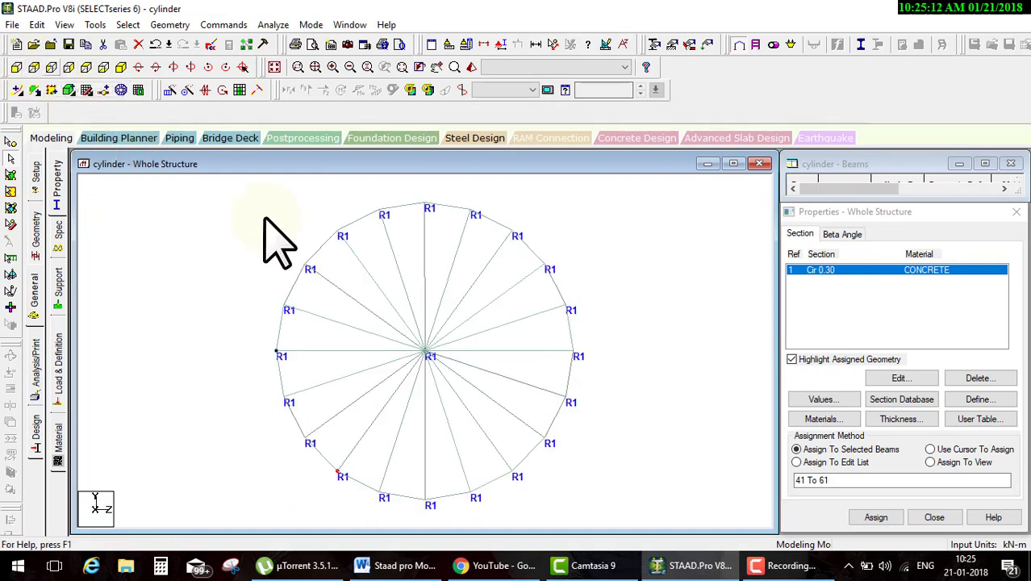
{"action": "left_click", "coordinate": [277, 305]}
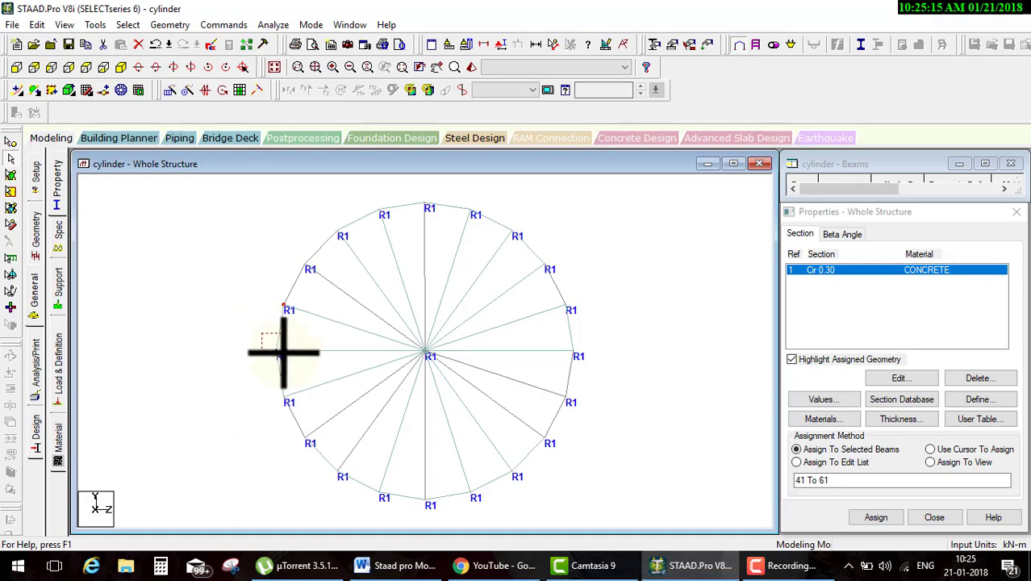
{"action": "right_click", "coordinate": [235, 305]}
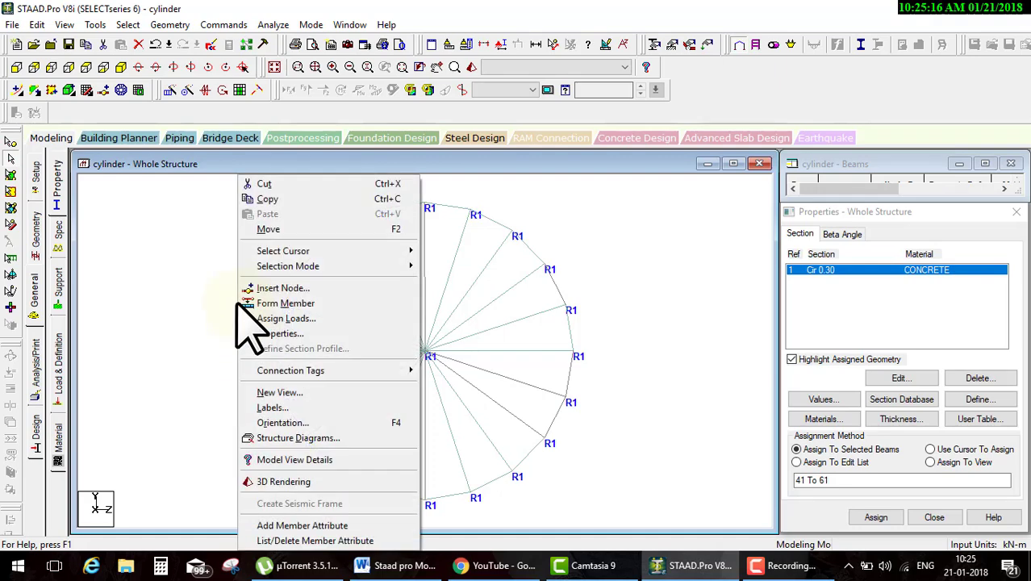
{"action": "left_click", "coordinate": [300, 391]}
{"action": "left_click", "coordinate": [611, 267]}
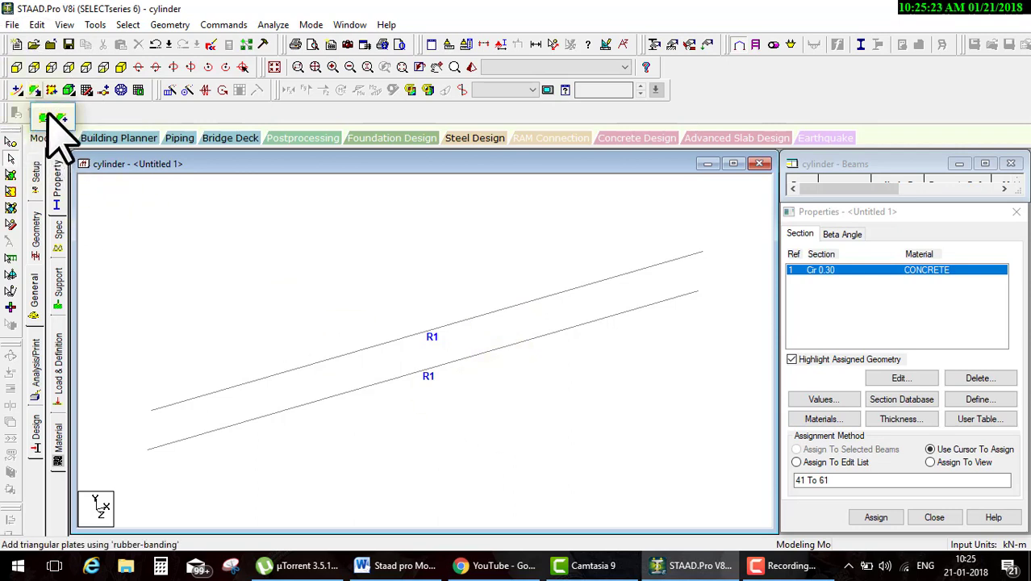
- Draw a four-node plate between the two beams' end nodes and bring up Circular Repeat for it
{"action": "left_click", "coordinate": [35, 89]}
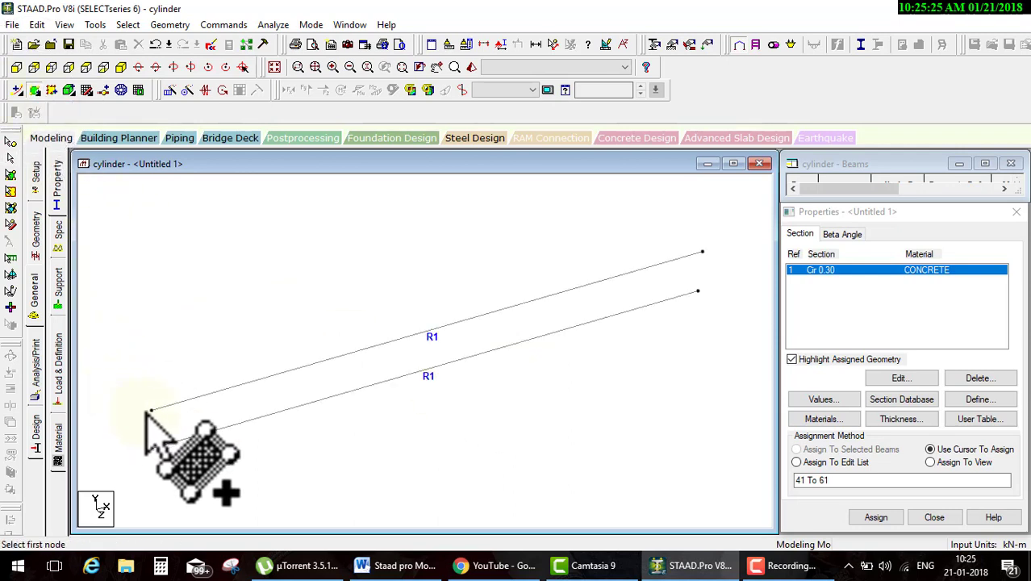
{"action": "left_click", "coordinate": [151, 410]}
{"action": "left_click", "coordinate": [702, 253]}
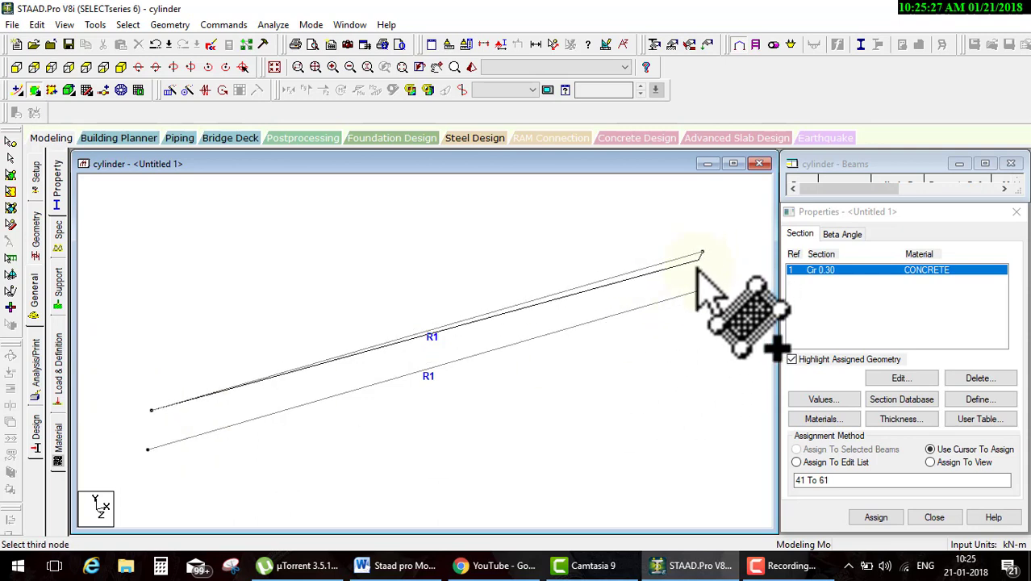
{"action": "left_click", "coordinate": [698, 290]}
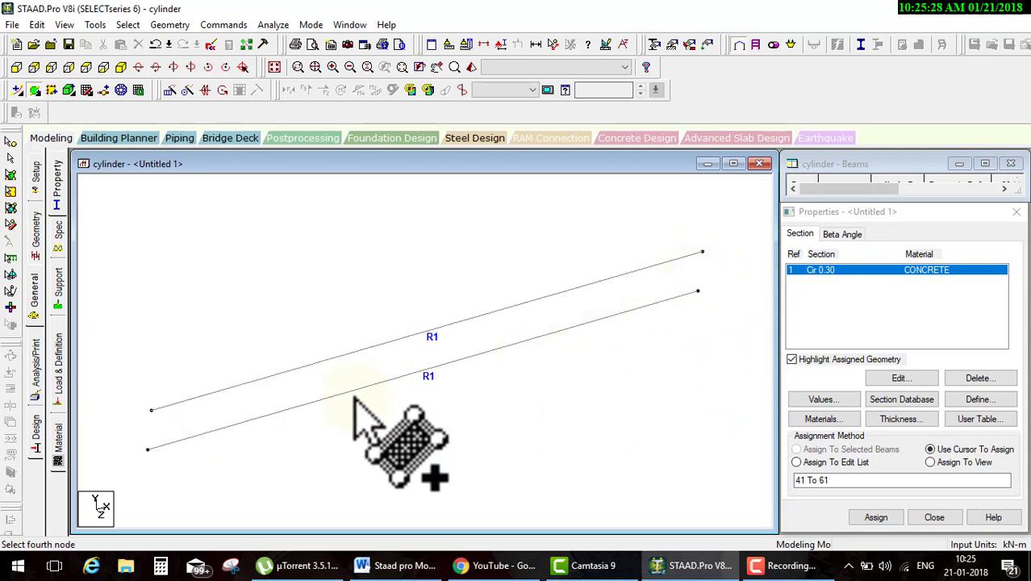
{"action": "left_click", "coordinate": [149, 449]}
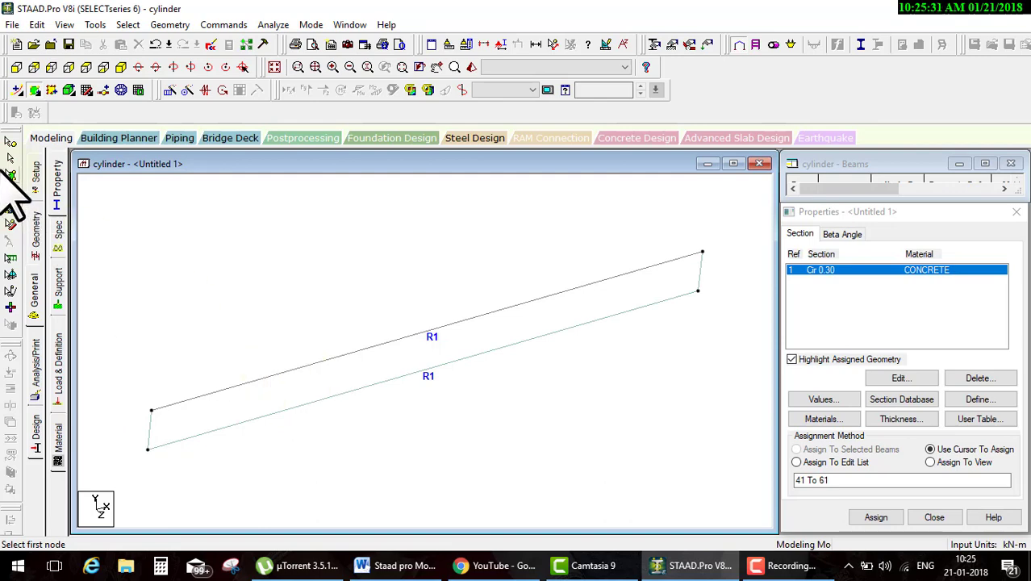
{"action": "left_click", "coordinate": [393, 379]}
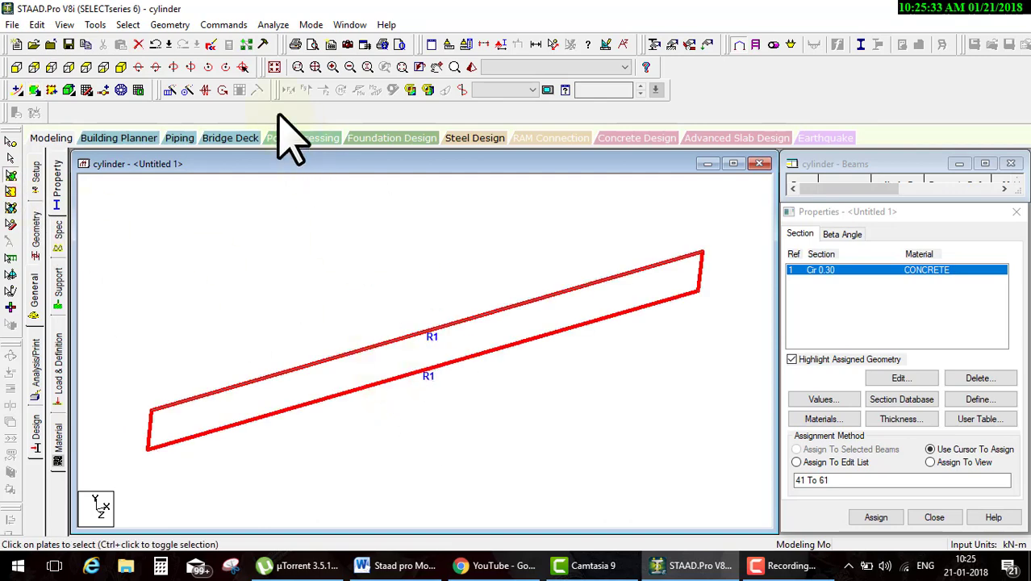
{"action": "left_click", "coordinate": [187, 90]}
{"action": "type", "text": "20"}
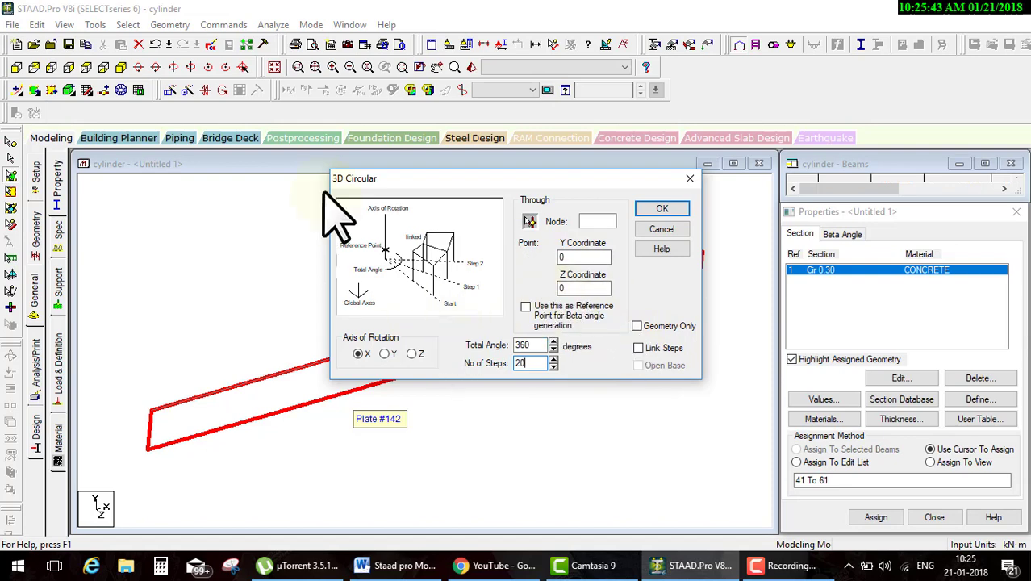
- Copy the plate 20 times through 360° about X around node 1, then render the result
{"action": "left_click", "coordinate": [275, 66]}
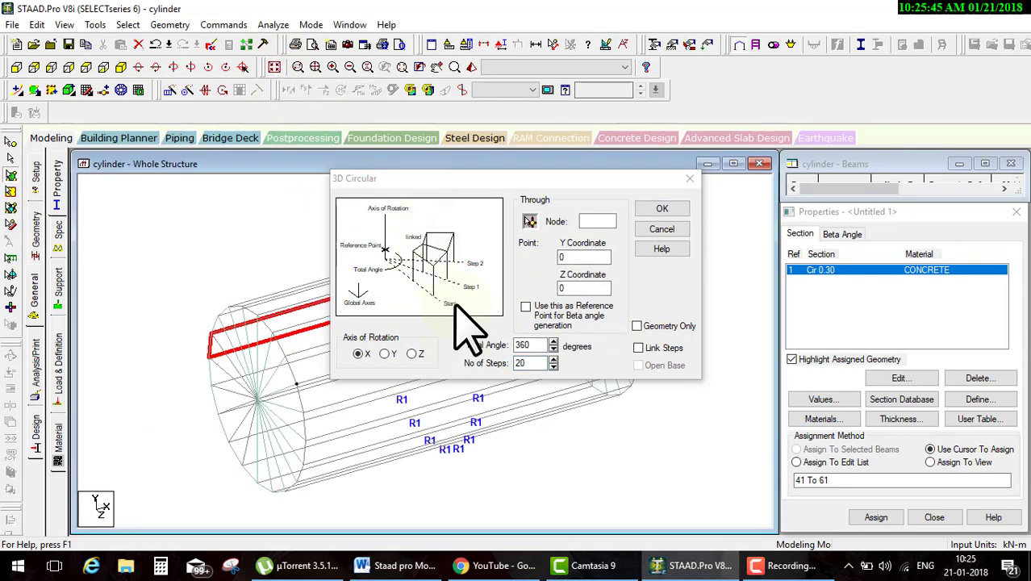
{"action": "left_click", "coordinate": [530, 221]}
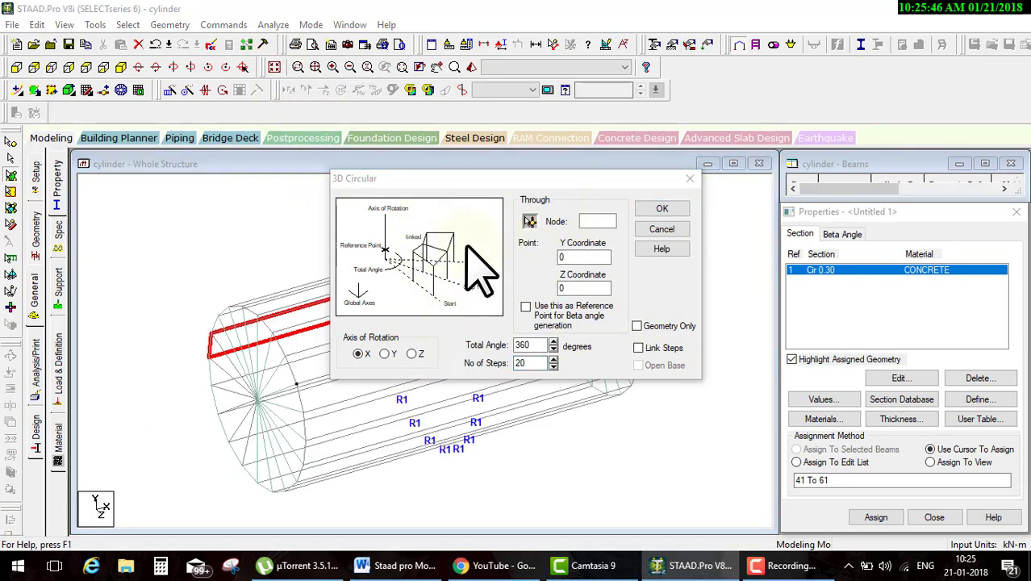
{"action": "left_click", "coordinate": [257, 399]}
{"action": "left_click", "coordinate": [674, 208]}
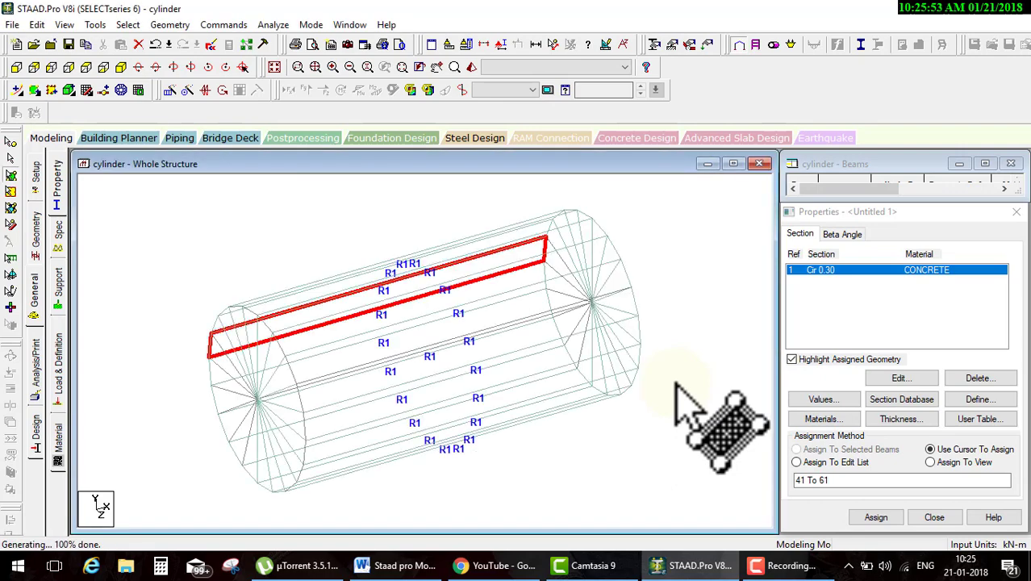
{"action": "left_click", "coordinate": [471, 67]}
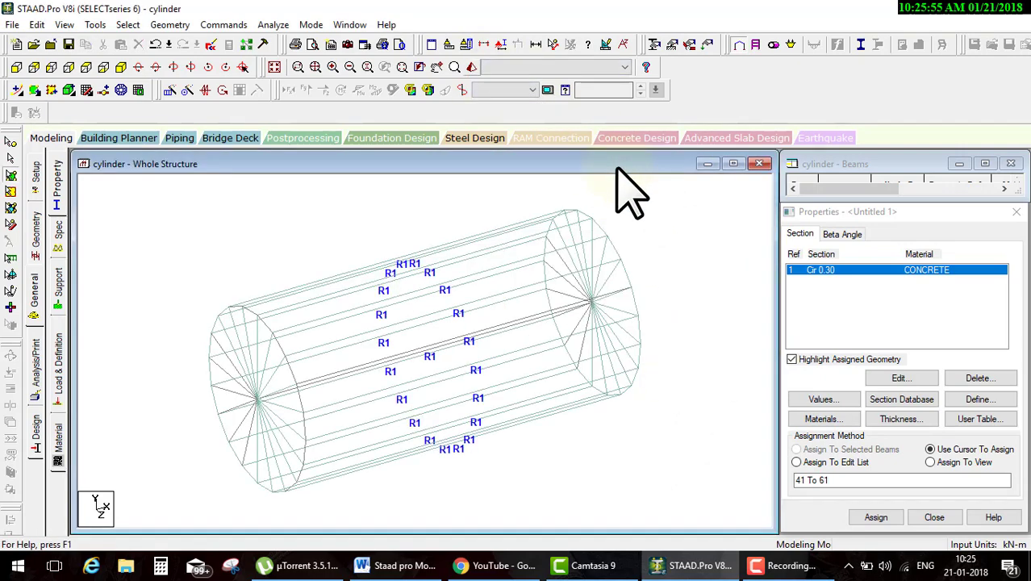
- Rotate the rendered, fully plated cylinder to check its side, then close the render window
{"action": "mouse_move", "coordinate": [567, 343]}
{"action": "left_mouse_down"}
{"action": "mouse_move", "coordinate": [546, 249]}
{"action": "mouse_move", "coordinate": [599, 334]}
{"action": "mouse_move", "coordinate": [546, 277]}
{"action": "mouse_move", "coordinate": [655, 351]}
{"action": "mouse_move", "coordinate": [437, 307]}
{"action": "mouse_move", "coordinate": [563, 375]}
{"action": "left_mouse_up"}
{"action": "mouse_move", "coordinate": [567, 329]}
{"action": "left_mouse_down"}
{"action": "mouse_move", "coordinate": [430, 368]}
{"action": "mouse_move", "coordinate": [587, 334]}
{"action": "left_mouse_up"}
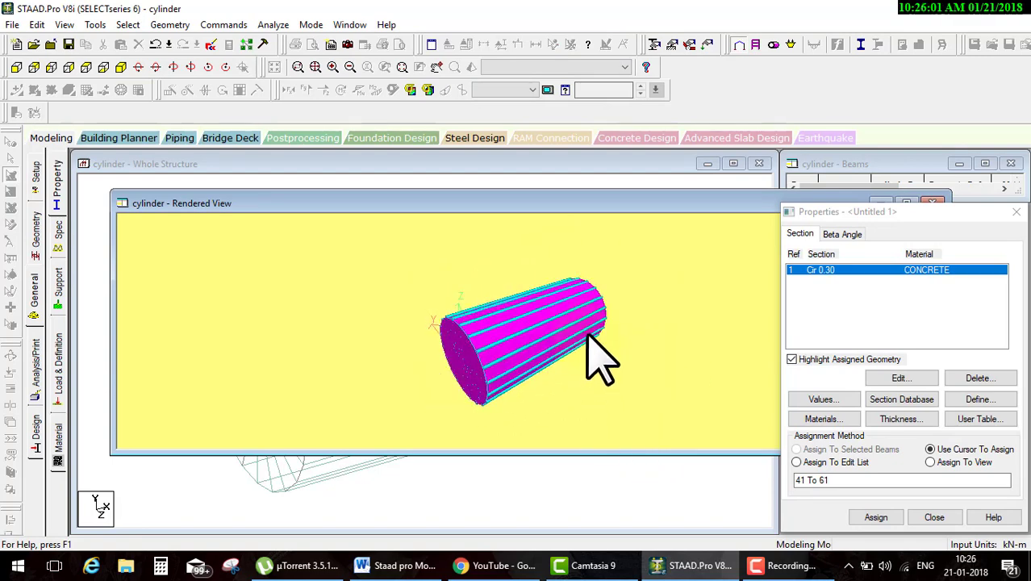
{"action": "left_click_drag", "start_coordinate": [762, 201], "coordinate": [537, 202]}
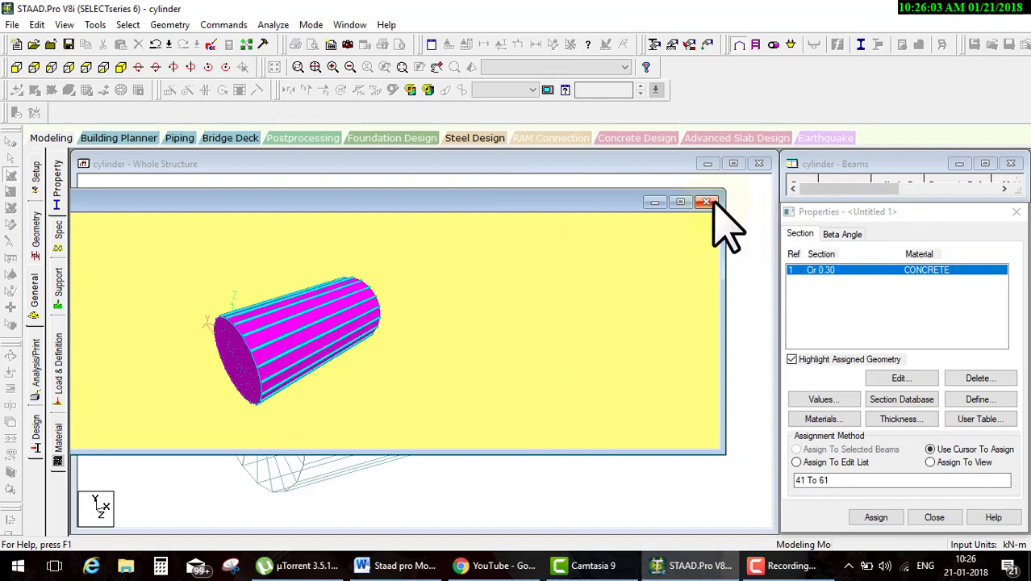
{"action": "left_click", "coordinate": [708, 202]}
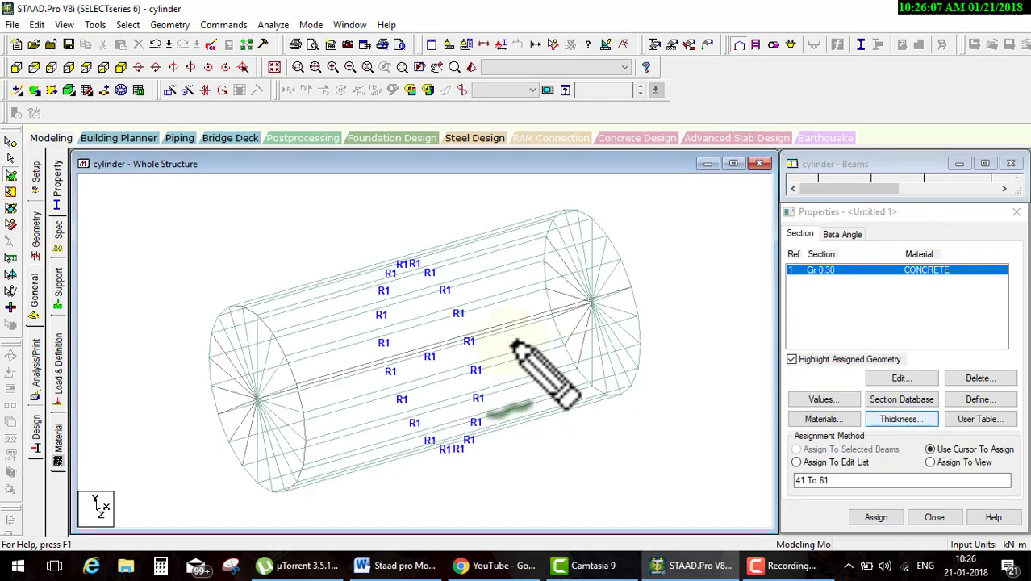
- Add a 0.150 m concrete plate thickness for nodes 1–4 and set it to Assign To View
{"action": "mouse_move", "coordinate": [516, 343]}
{"action": "left_mouse_down"}
{"action": "mouse_move", "coordinate": [794, 282]}
{"action": "mouse_move", "coordinate": [868, 407]}
{"action": "left_mouse_up"}
{"action": "left_click_drag", "start_coordinate": [942, 424], "coordinate": [927, 458]}
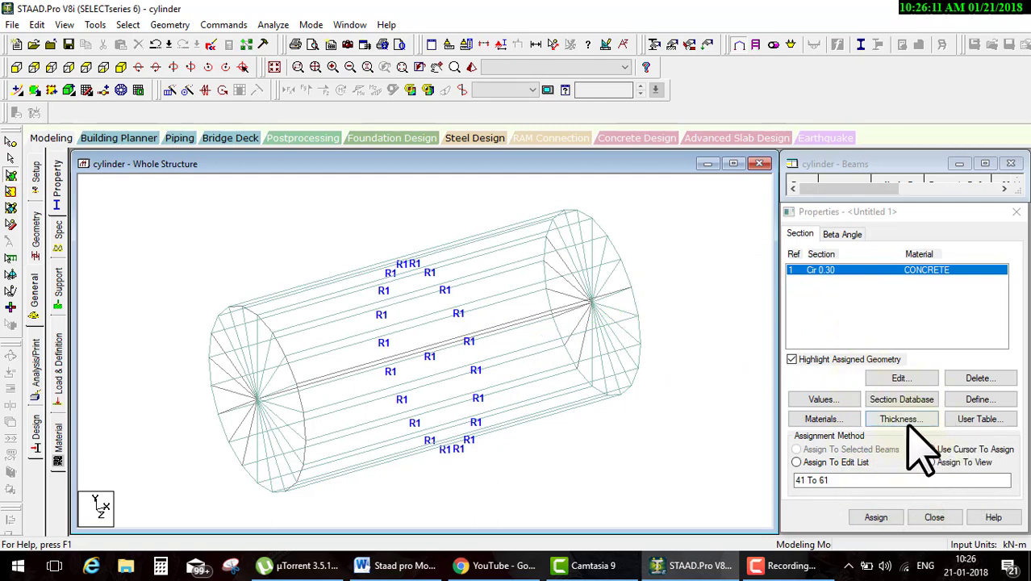
{"action": "left_click", "coordinate": [916, 421]}
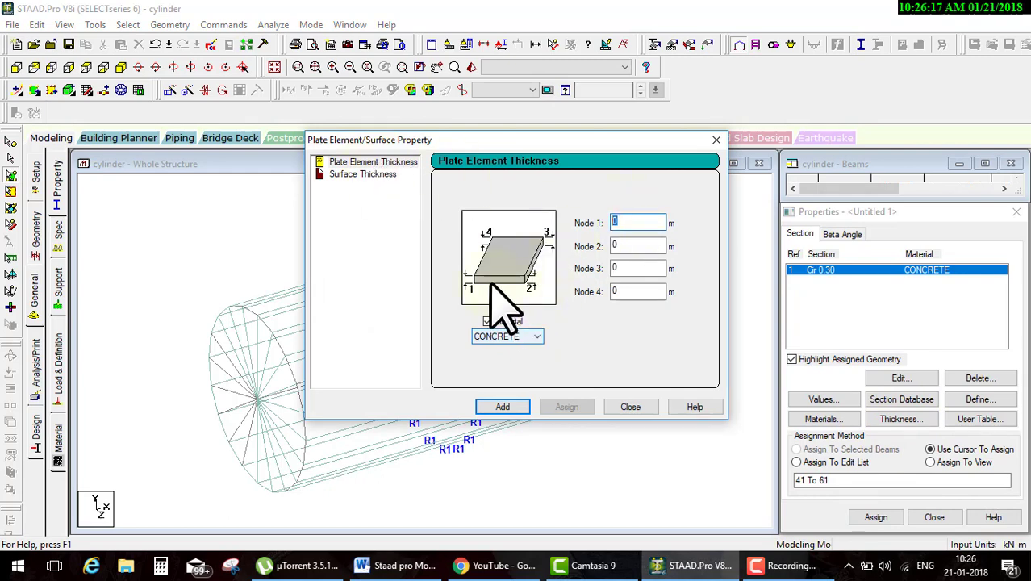
{"action": "left_click_drag", "start_coordinate": [506, 288], "coordinate": [565, 238]}
{"action": "left_click", "coordinate": [503, 407]}
{"action": "left_click", "coordinate": [629, 408]}
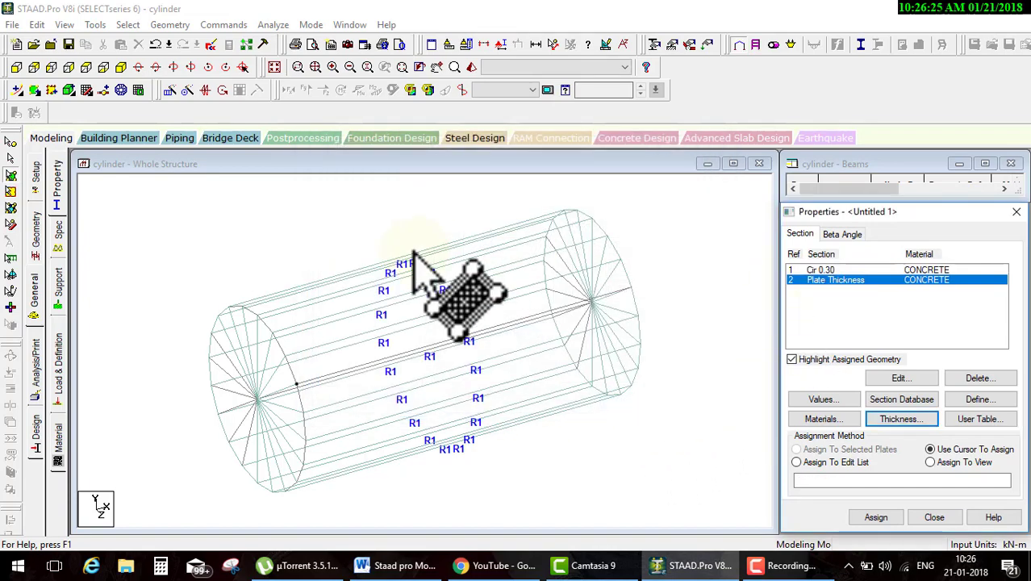
{"action": "left_click", "coordinate": [930, 462]}
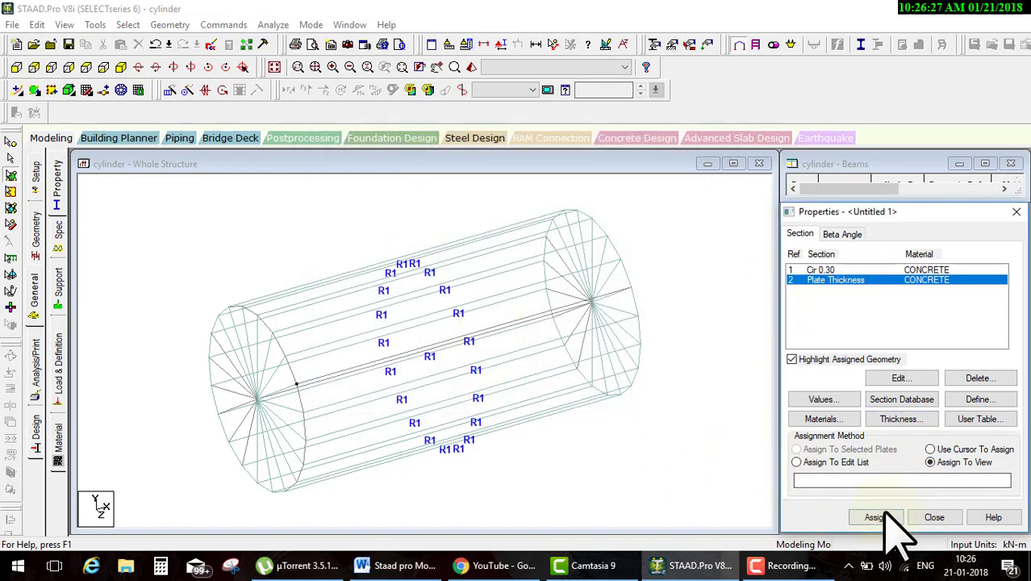
- Assign the 0.150 m thickness to all plates and check the outcome in a rendered view
{"action": "left_click", "coordinate": [878, 517]}
{"action": "left_click", "coordinate": [907, 408]}
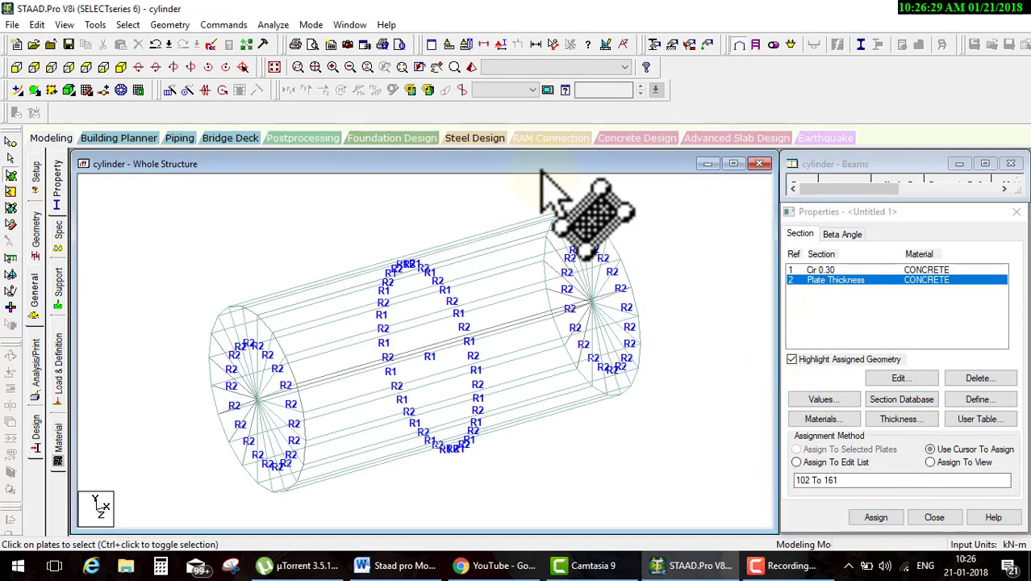
{"action": "left_click", "coordinate": [471, 67]}
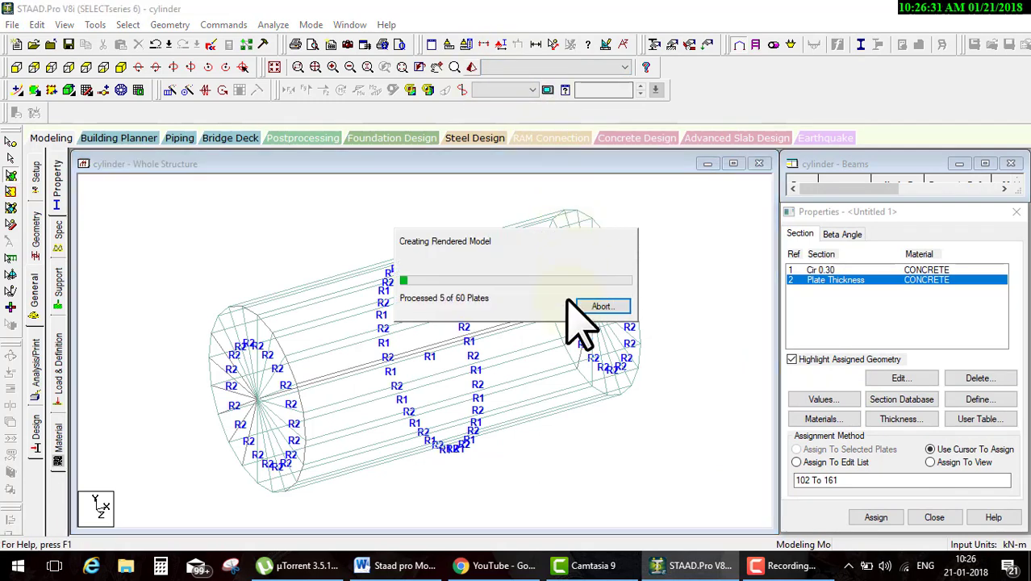
{"action": "left_click_drag", "start_coordinate": [571, 339], "coordinate": [510, 303]}
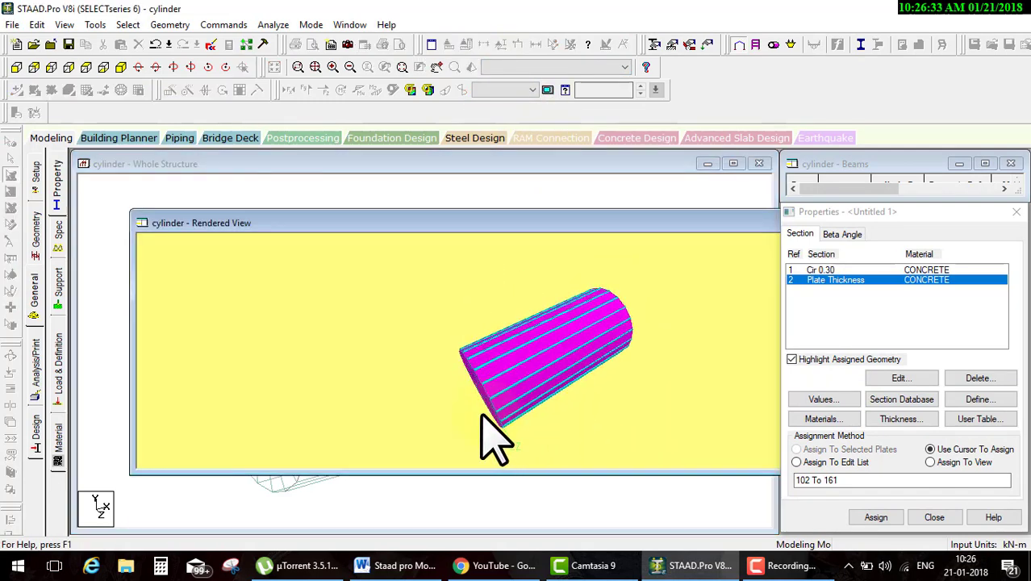
{"action": "left_click_drag", "start_coordinate": [685, 224], "coordinate": [583, 177]}
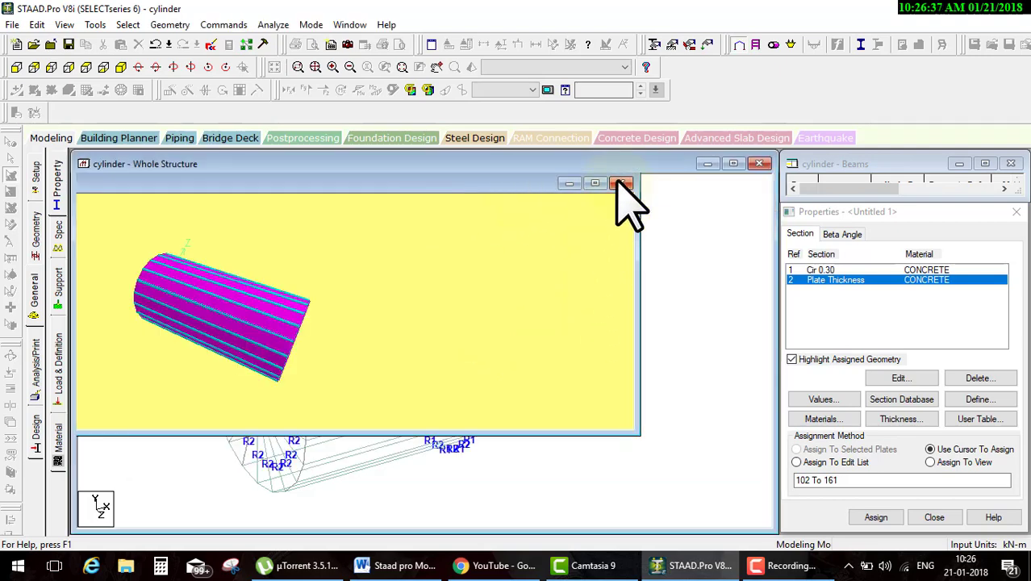
{"action": "left_click", "coordinate": [620, 184]}
{"action": "right_click", "coordinate": [618, 240]}
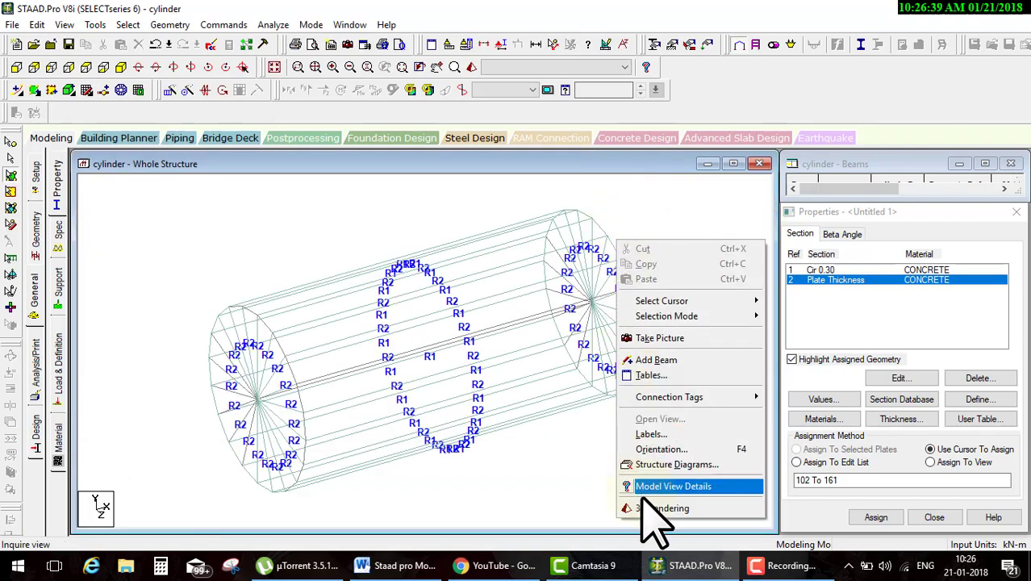
- Set Structure Diagrams 3D Sections to Full Sections so the Cir 0.30 beams appear solid
{"action": "left_click", "coordinate": [670, 465]}
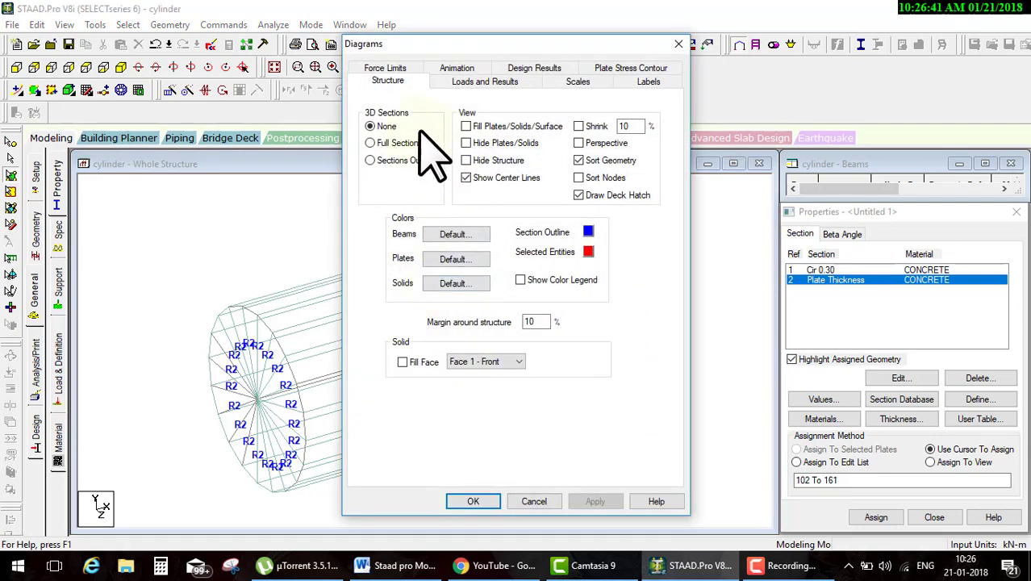
{"action": "left_click", "coordinate": [518, 498]}
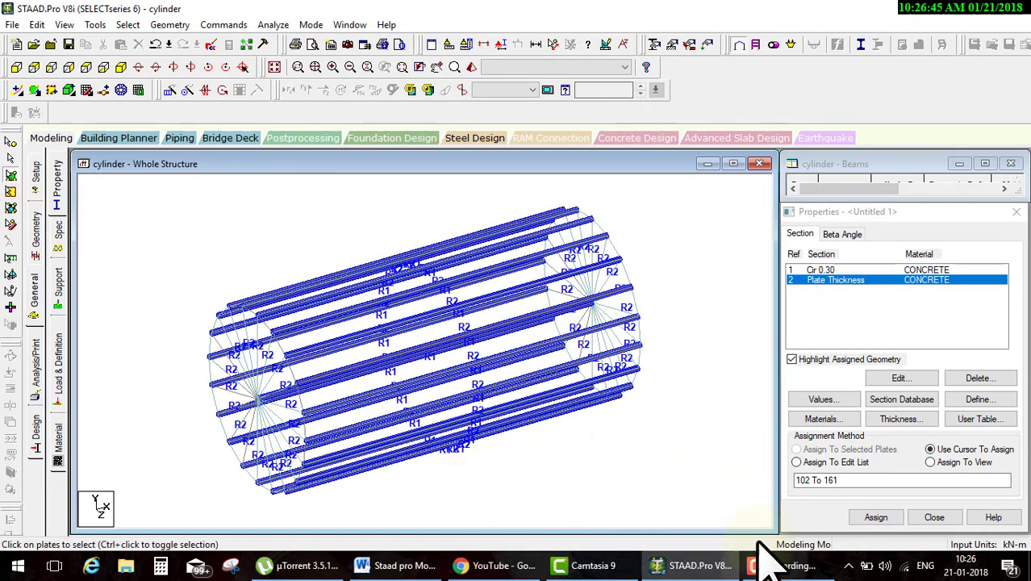
{"action": "left_click", "coordinate": [767, 565]}
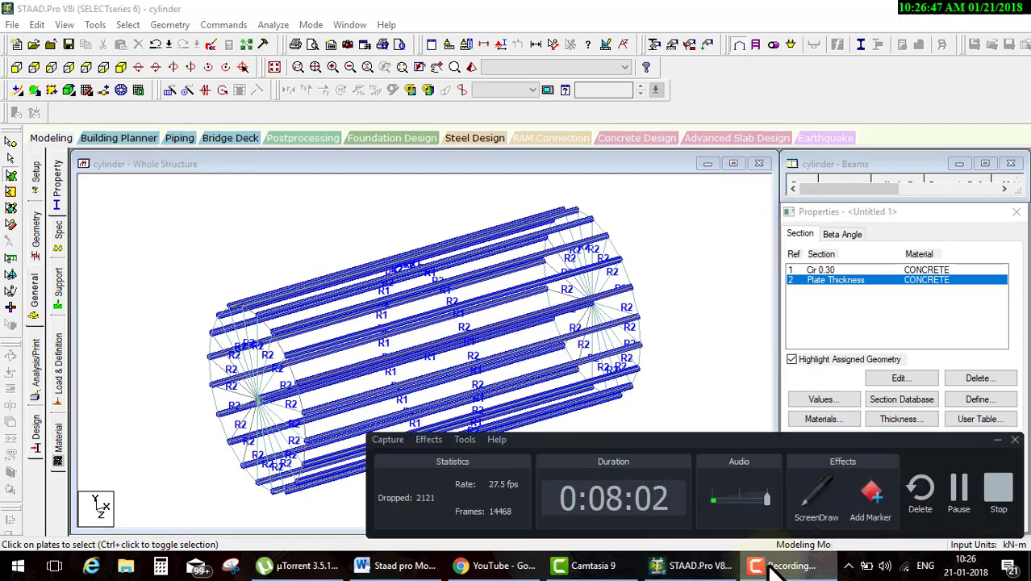
{"action": "left_click", "coordinate": [771, 569]}
- Set Structure Diagrams 3D Sections back to None so beams display as plain lines
{"action": "mouse_move", "coordinate": [436, 387]}
{"action": "middle_mouse_down"}
{"action": "mouse_move", "coordinate": [478, 435]}
{"action": "mouse_move", "coordinate": [461, 373]}
{"action": "middle_mouse_up"}
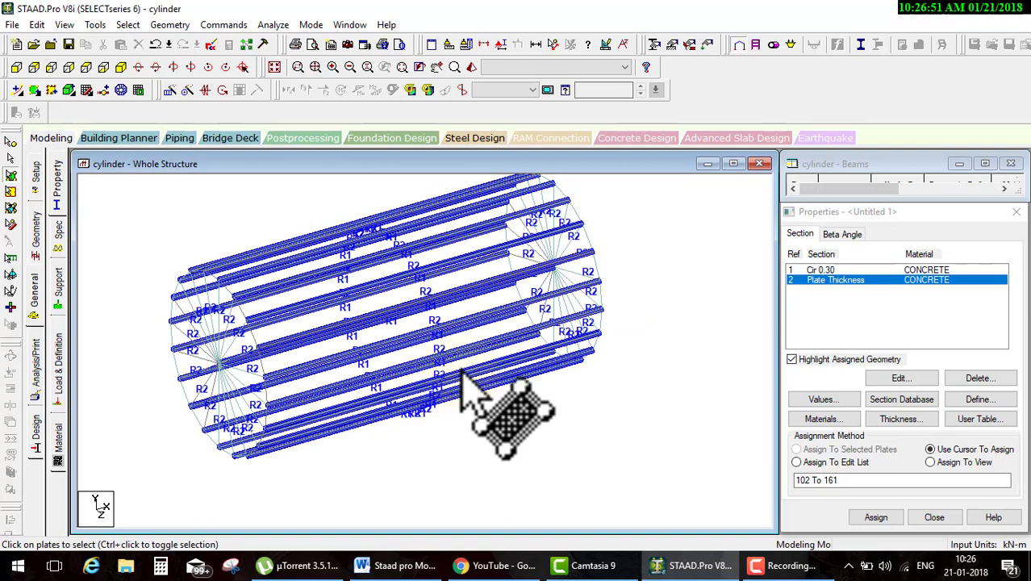
{"action": "right_click", "coordinate": [635, 249]}
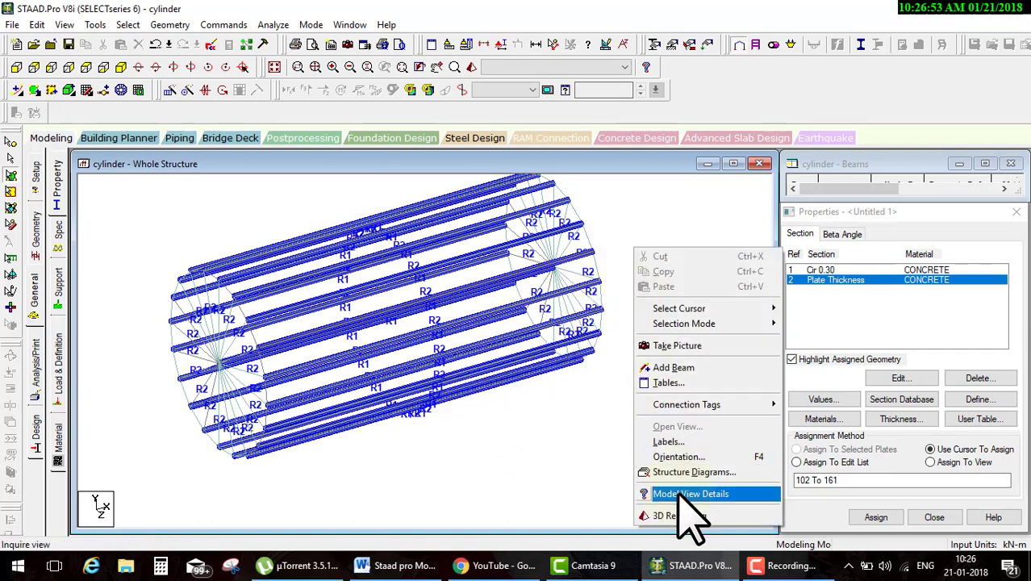
{"action": "left_click", "coordinate": [684, 472]}
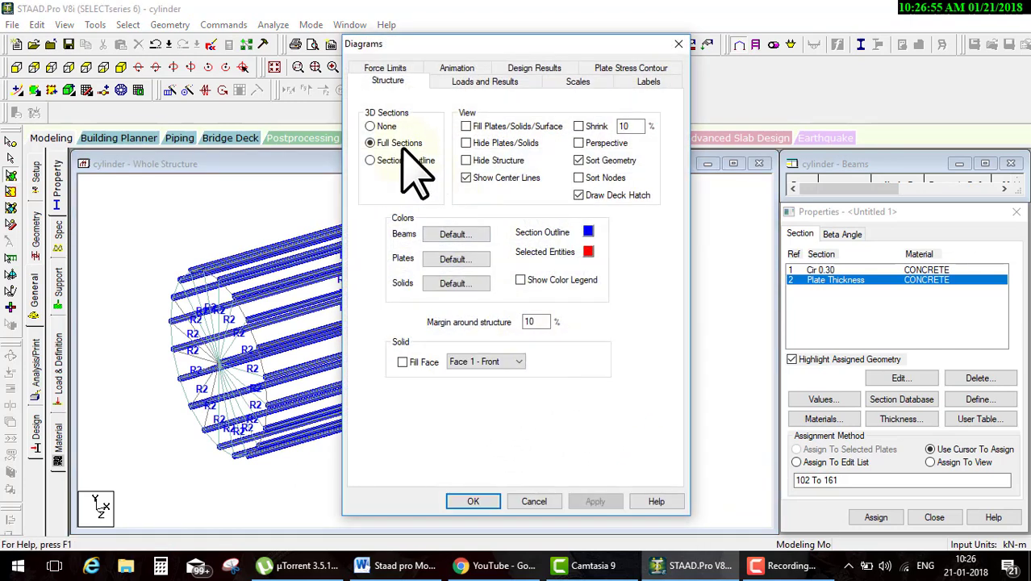
{"action": "left_click", "coordinate": [470, 501]}
{"action": "middle_click_drag", "start_coordinate": [543, 437], "coordinate": [502, 409], "text": "shift"}
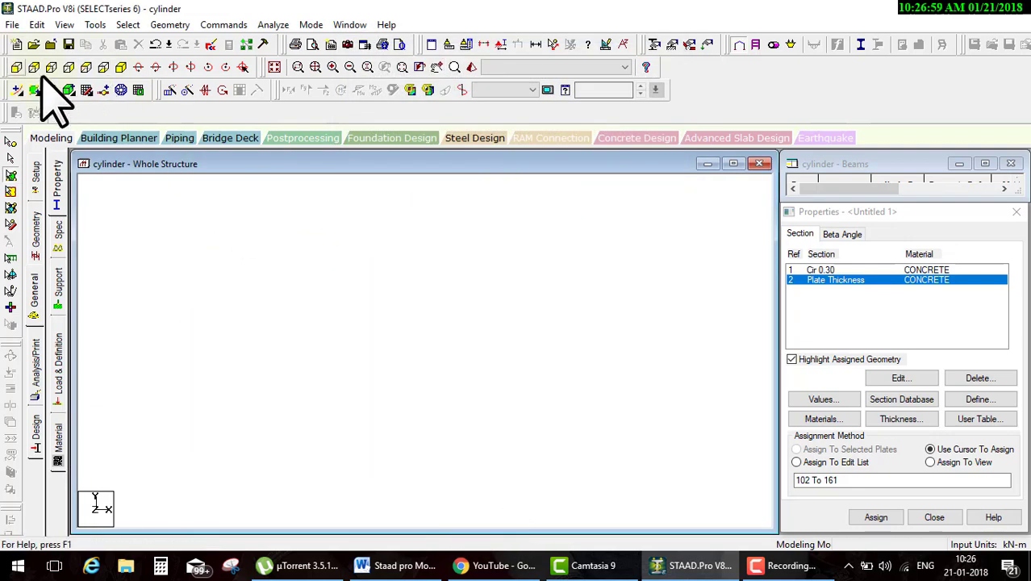
- Zoom out in the front view to inspect the cylinder's bottom edge
{"action": "scroll", "coordinate": [614, 395], "scroll_direction": "down", "scroll_amount": 1}
{"action": "scroll", "coordinate": [601, 379], "scroll_direction": "down", "scroll_amount": 1}
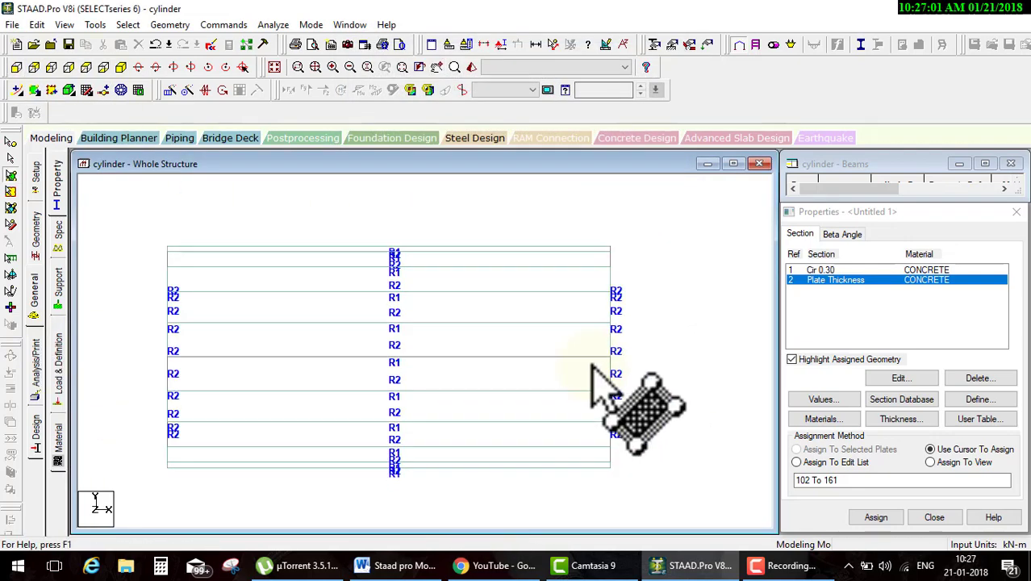
{"action": "key", "text": "ctrl+shift+d"}
{"action": "left_click_drag", "start_coordinate": [165, 445], "coordinate": [607, 442]}
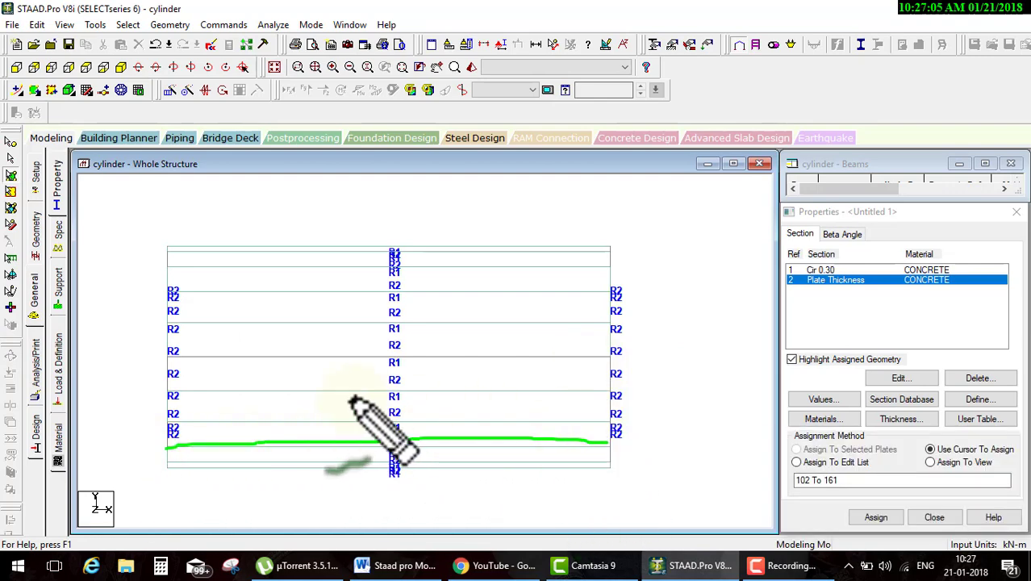
{"action": "left_click_drag", "start_coordinate": [605, 175], "coordinate": [600, 440]}
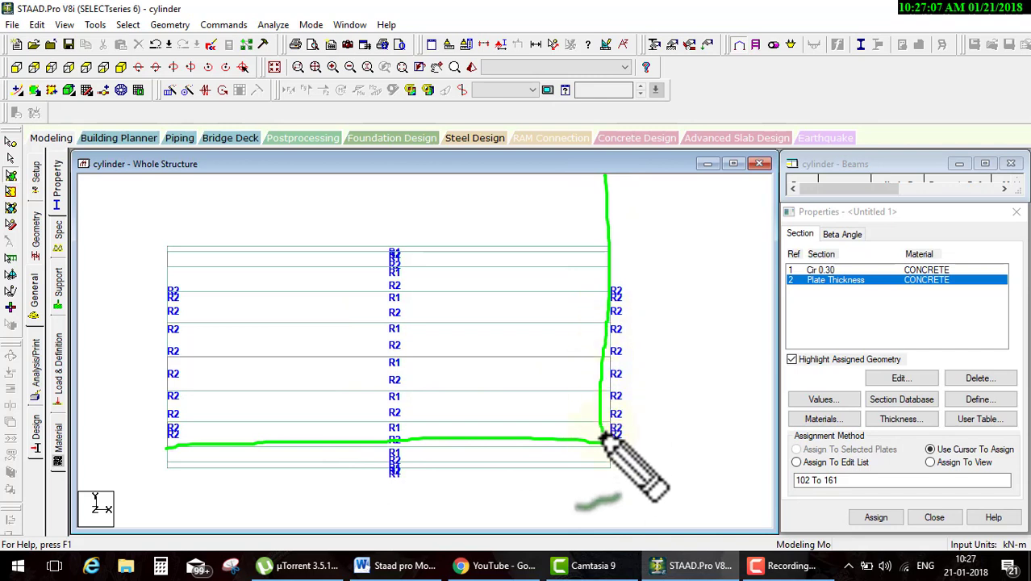
{"action": "left_click_drag", "start_coordinate": [596, 394], "coordinate": [549, 436]}
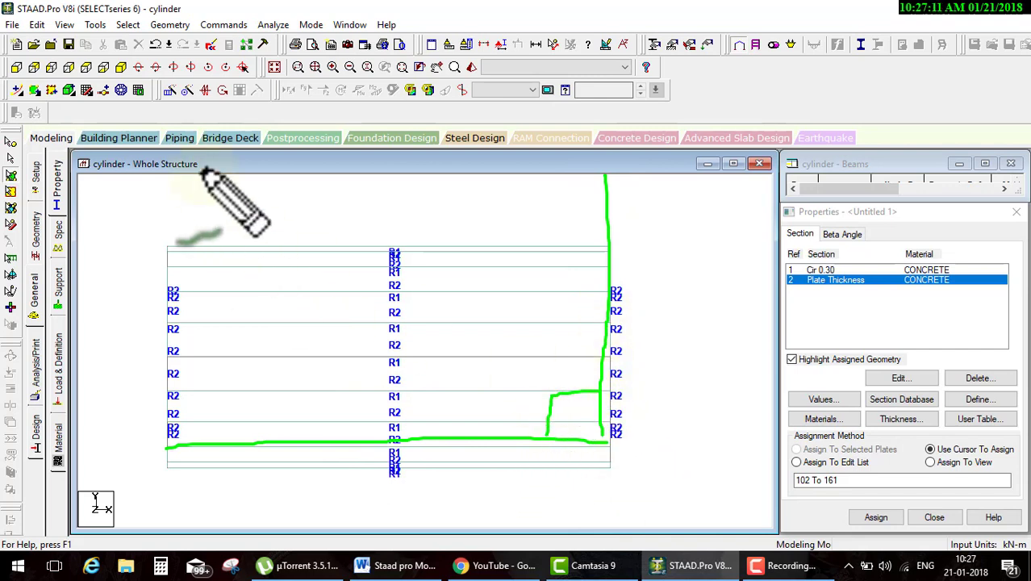
- Return to the isometric view of the whole cylinder structure
{"action": "left_click", "coordinate": [274, 67]}
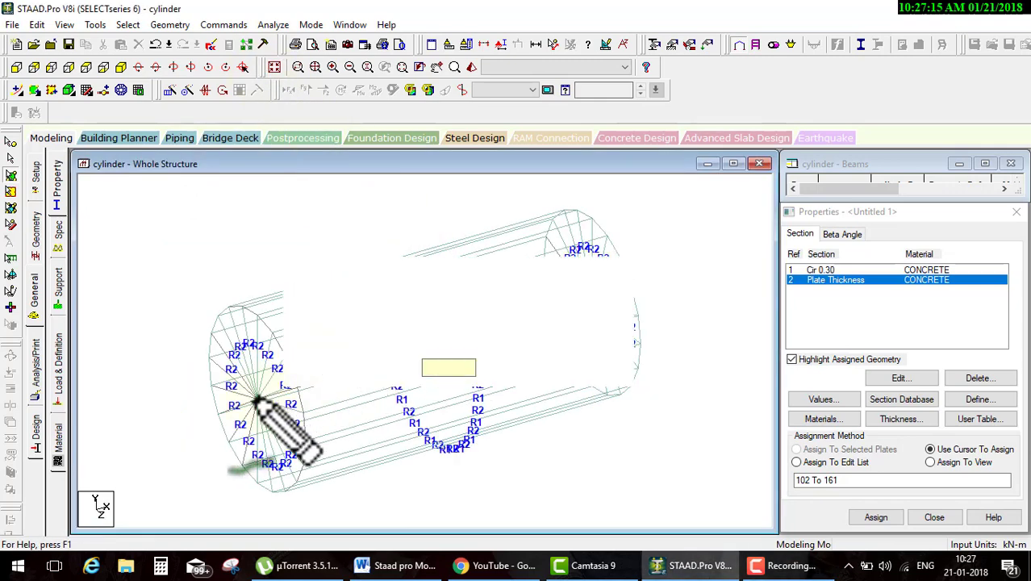
{"action": "left_click_drag", "start_coordinate": [257, 398], "coordinate": [313, 418]}
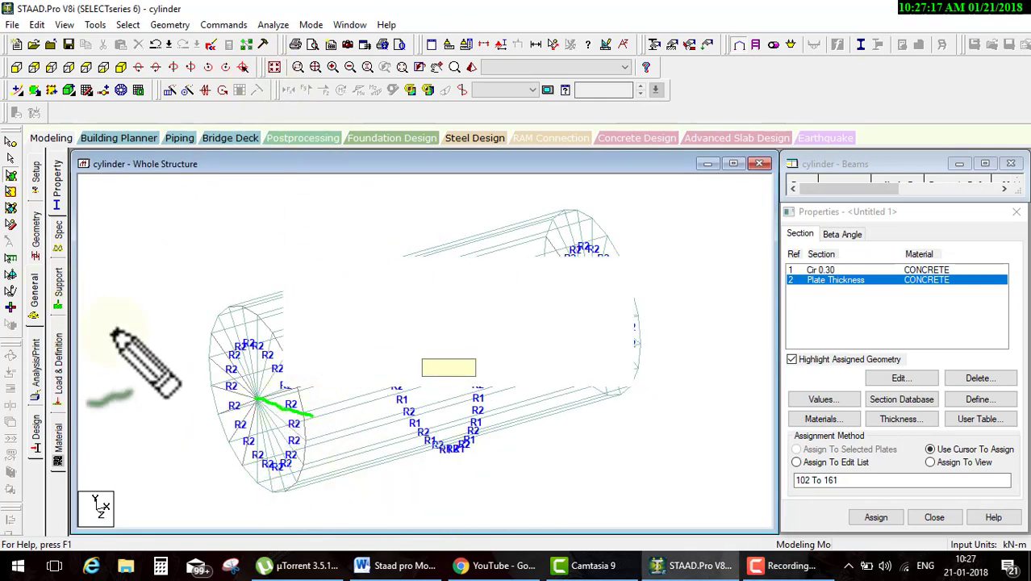
{"action": "key", "text": "Escape"}
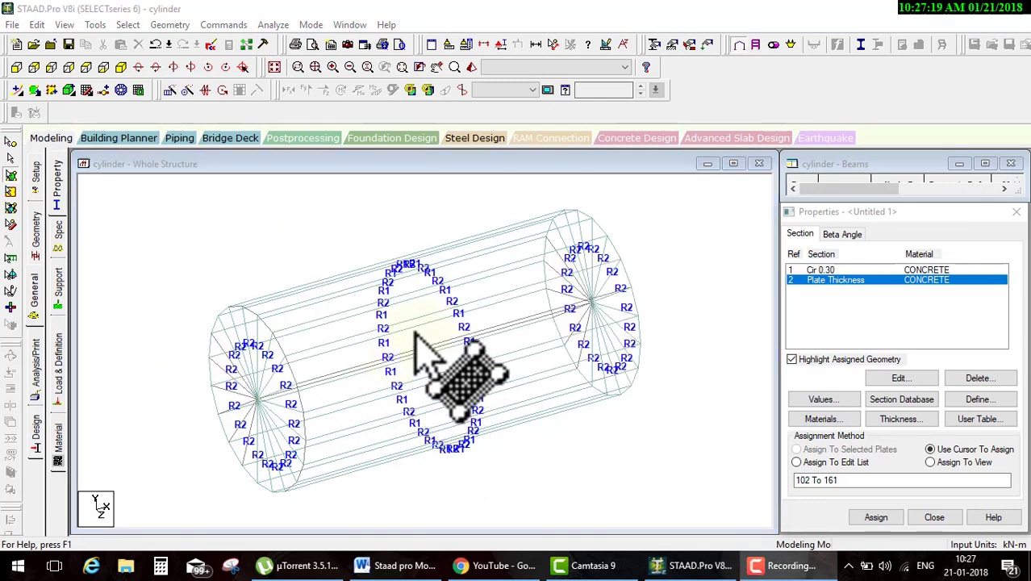
- Window-select every beam and plate of the cylinder using the Beams/Plates/Solids cursor
{"action": "left_click", "coordinate": [10, 209]}
{"action": "left_click_drag", "start_coordinate": [218, 272], "coordinate": [739, 476]}
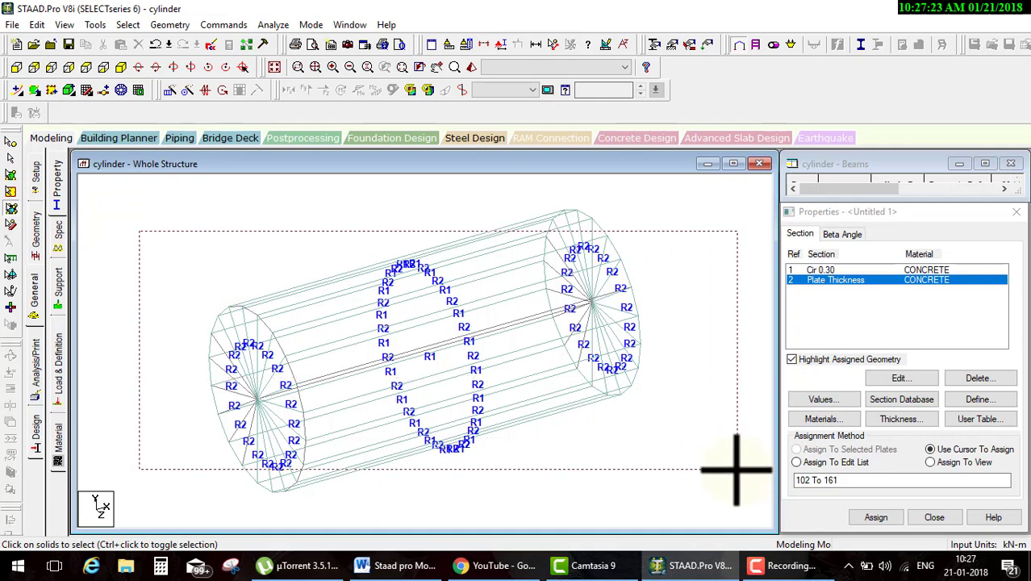
{"action": "left_click_drag", "start_coordinate": [701, 529], "coordinate": [352, 274]}
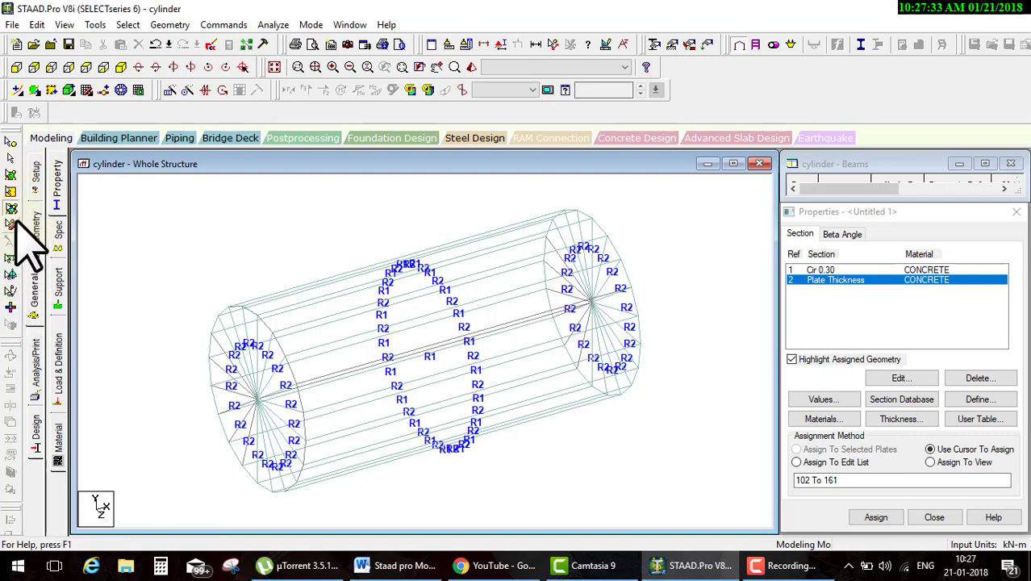
{"action": "left_click", "coordinate": [11, 224]}
{"action": "left_click_drag", "start_coordinate": [173, 232], "coordinate": [694, 557]}
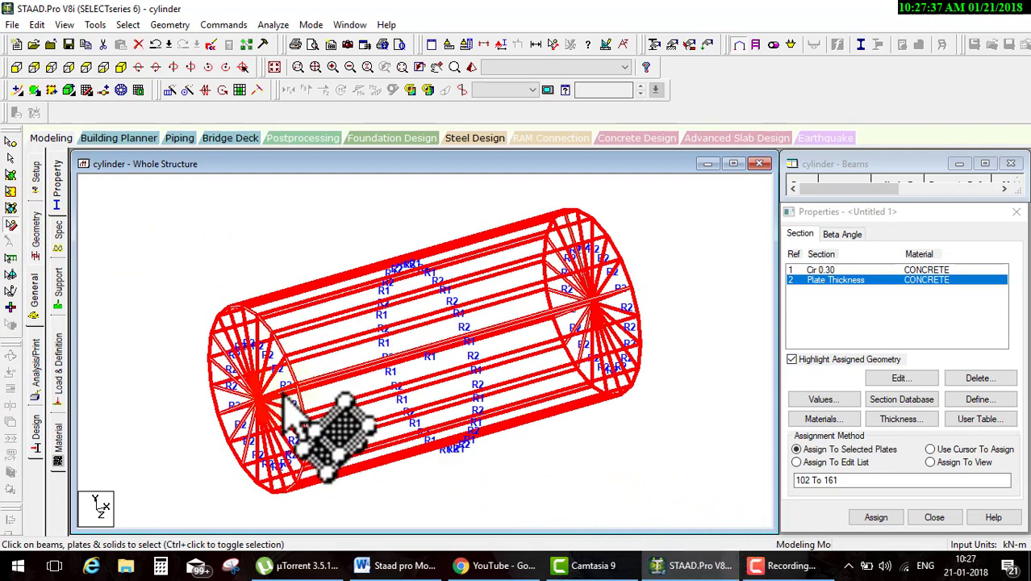
- Rotate the cylinder 90° about the axis through centre node 1 and rim node 2, accepting the warning
{"action": "left_click", "coordinate": [222, 90]}
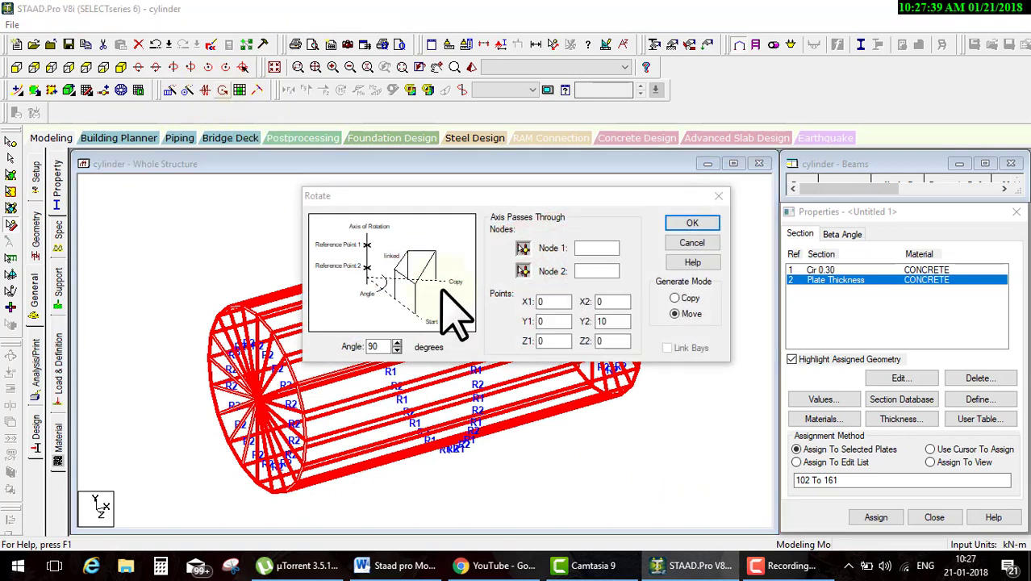
{"action": "left_click", "coordinate": [522, 249]}
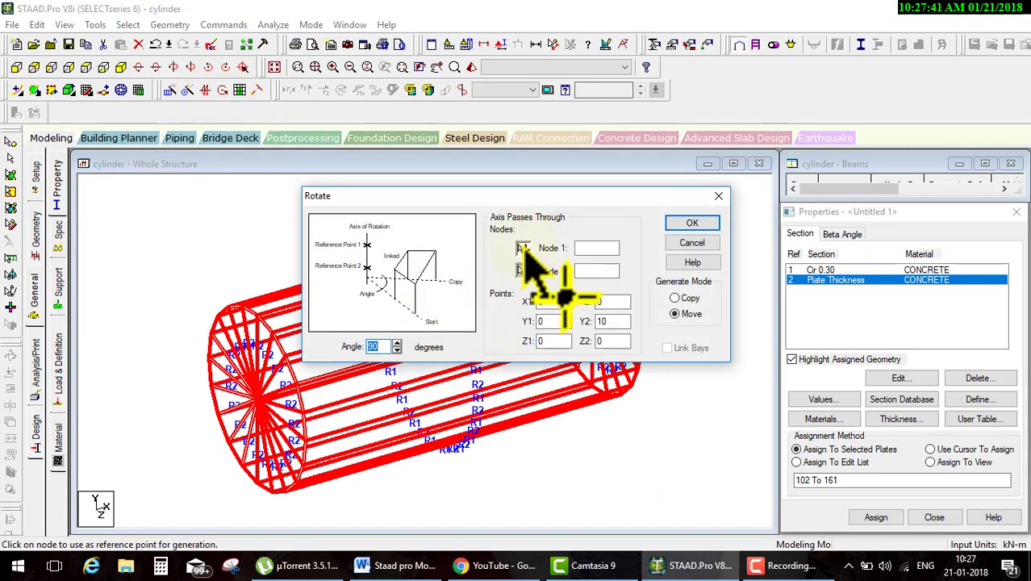
{"action": "left_click", "coordinate": [51, 67]}
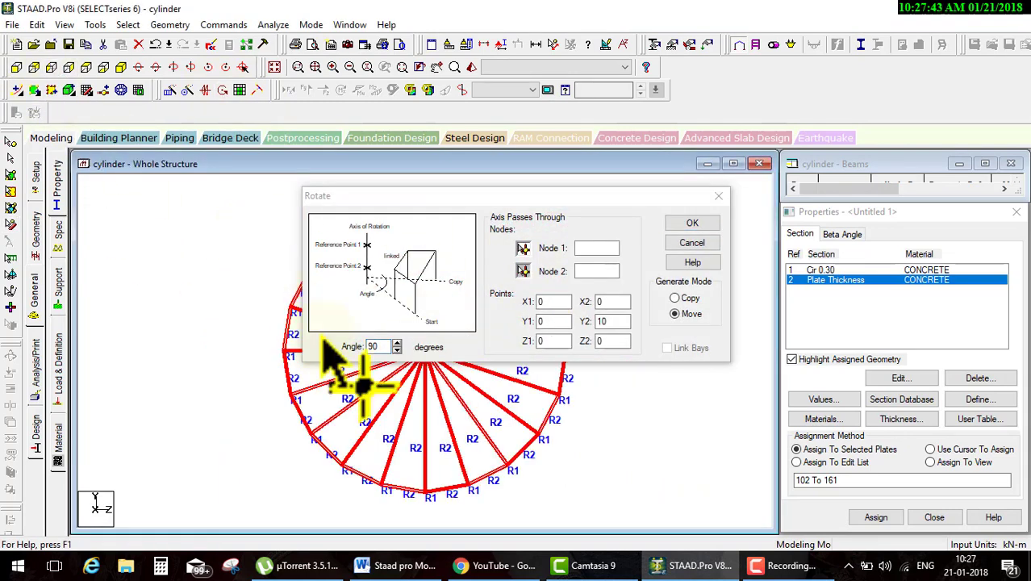
{"action": "left_click_drag", "start_coordinate": [482, 196], "coordinate": [518, 143]}
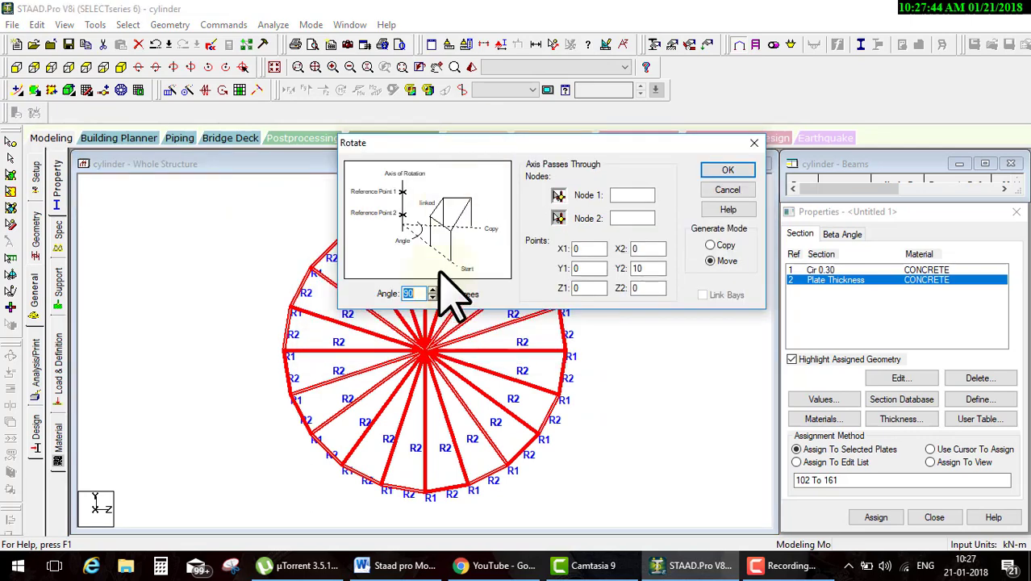
{"action": "left_click", "coordinate": [425, 353]}
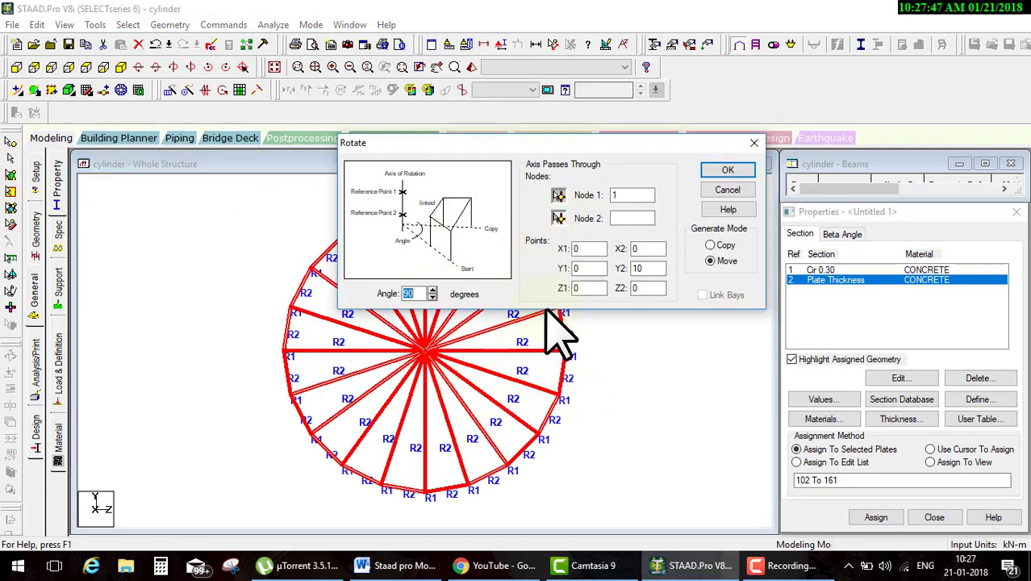
{"action": "left_click", "coordinate": [564, 352]}
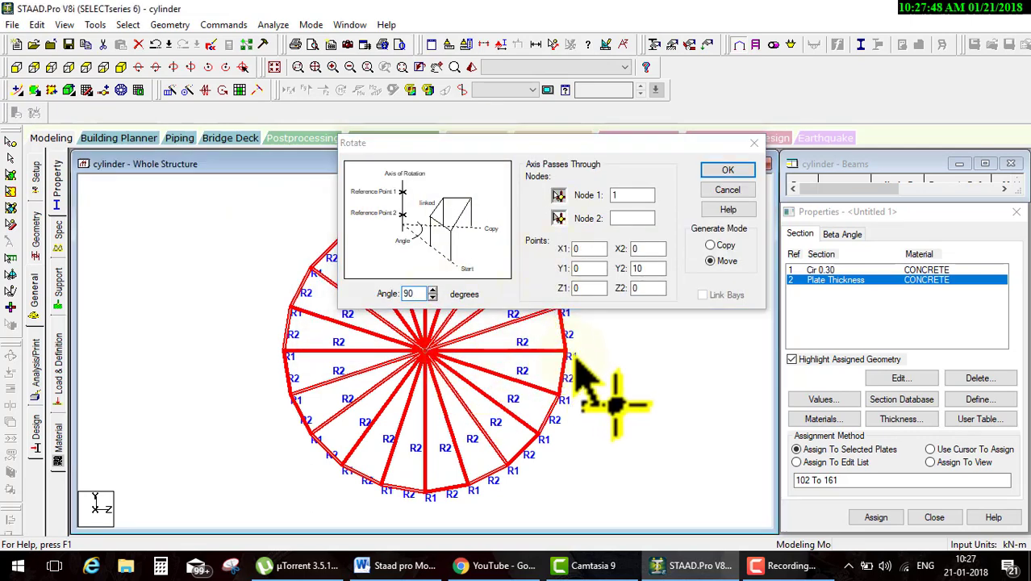
{"action": "left_click", "coordinate": [723, 172]}
{"action": "left_click", "coordinate": [633, 331]}
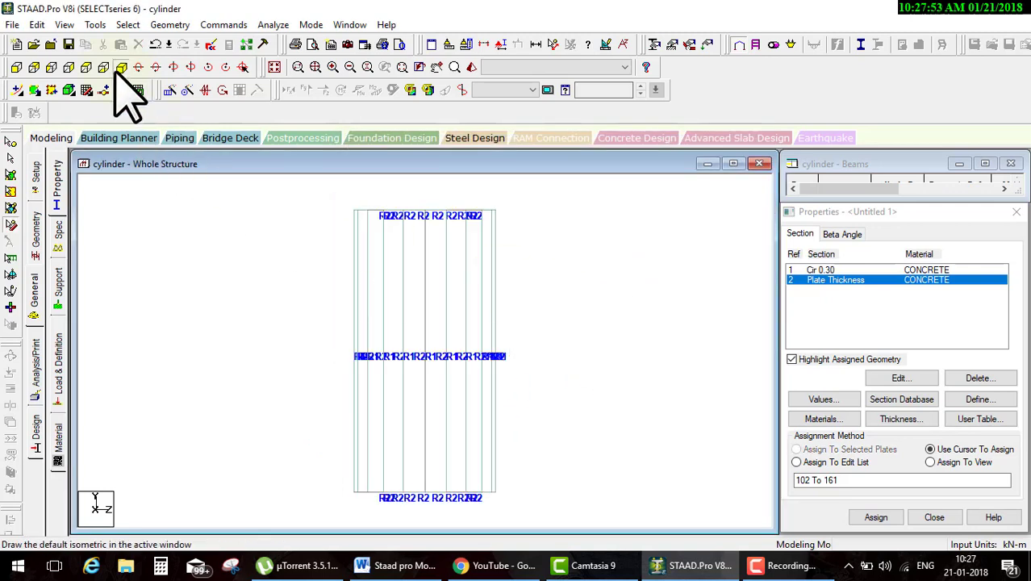
- Show the upright cylinder isometrically, then create a 3D rendered view and tilt it
{"action": "left_click", "coordinate": [121, 67]}
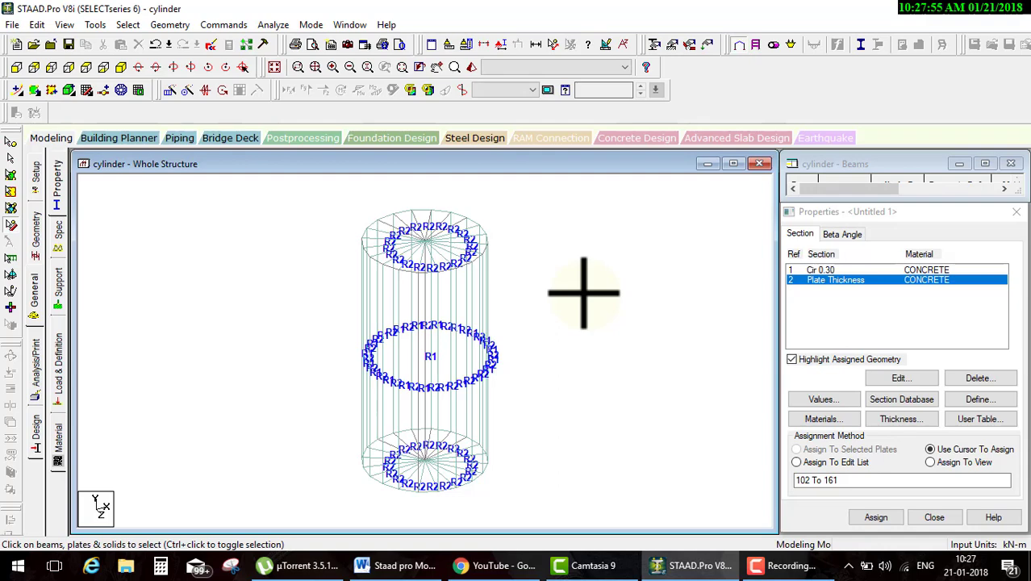
{"action": "left_click", "coordinate": [472, 68]}
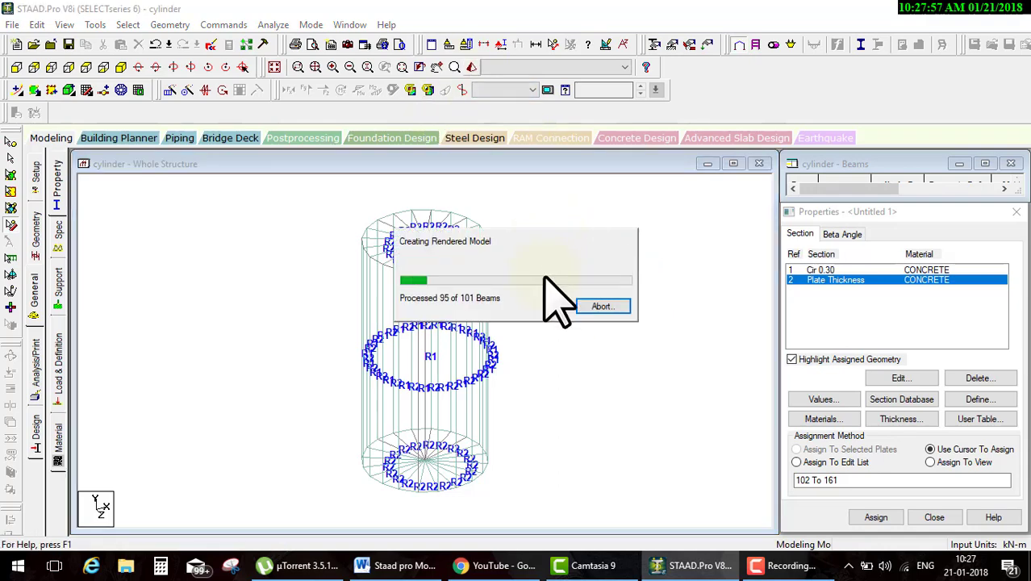
{"action": "mouse_move", "coordinate": [621, 368]}
{"action": "left_mouse_down"}
{"action": "mouse_move", "coordinate": [610, 450]}
{"action": "mouse_move", "coordinate": [436, 363]}
{"action": "mouse_move", "coordinate": [546, 415]}
{"action": "mouse_move", "coordinate": [571, 445]}
{"action": "mouse_move", "coordinate": [646, 391]}
{"action": "mouse_move", "coordinate": [682, 466]}
{"action": "mouse_move", "coordinate": [621, 415]}
{"action": "mouse_move", "coordinate": [575, 488]}
{"action": "left_mouse_up"}
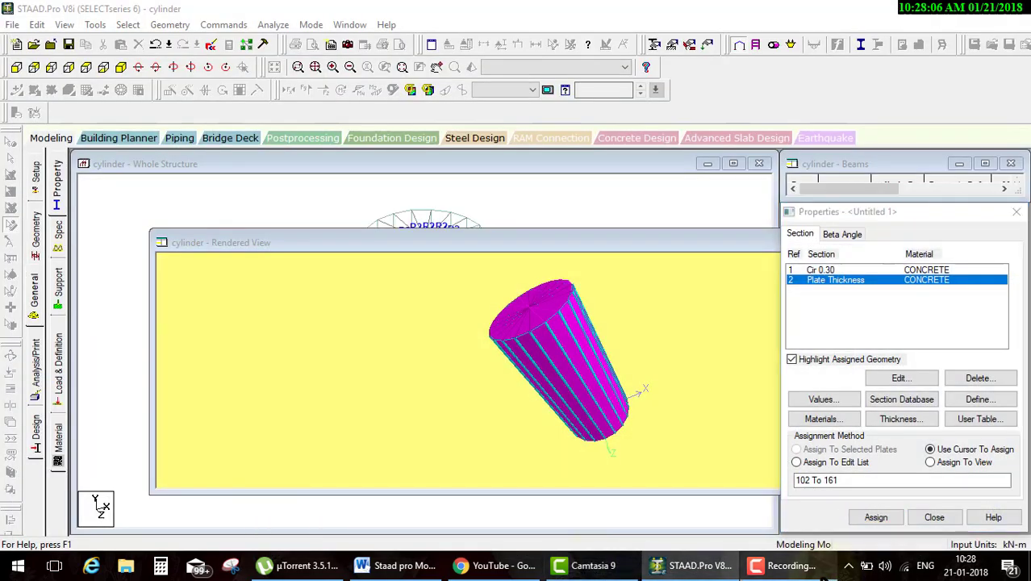
- Move the Rendered View window further left and resize it
{"action": "left_click", "coordinate": [822, 577]}
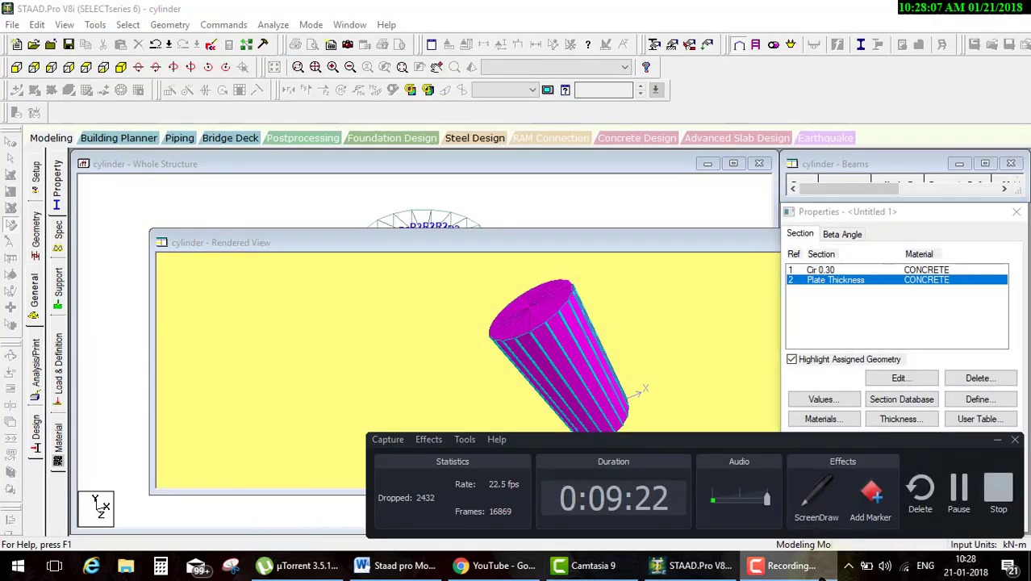
{"action": "left_click", "coordinate": [666, 388]}
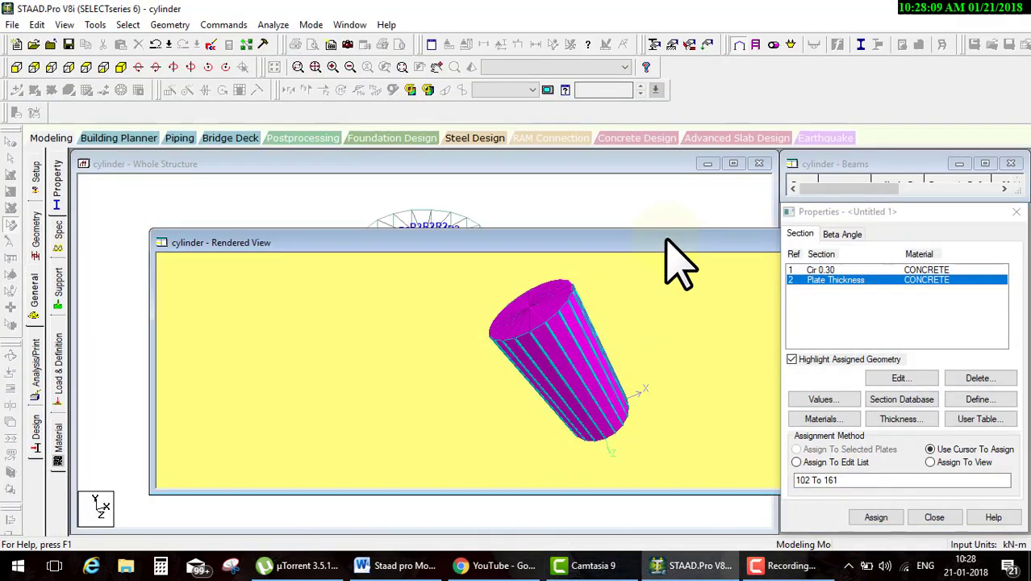
{"action": "left_click_drag", "start_coordinate": [669, 242], "coordinate": [589, 234]}
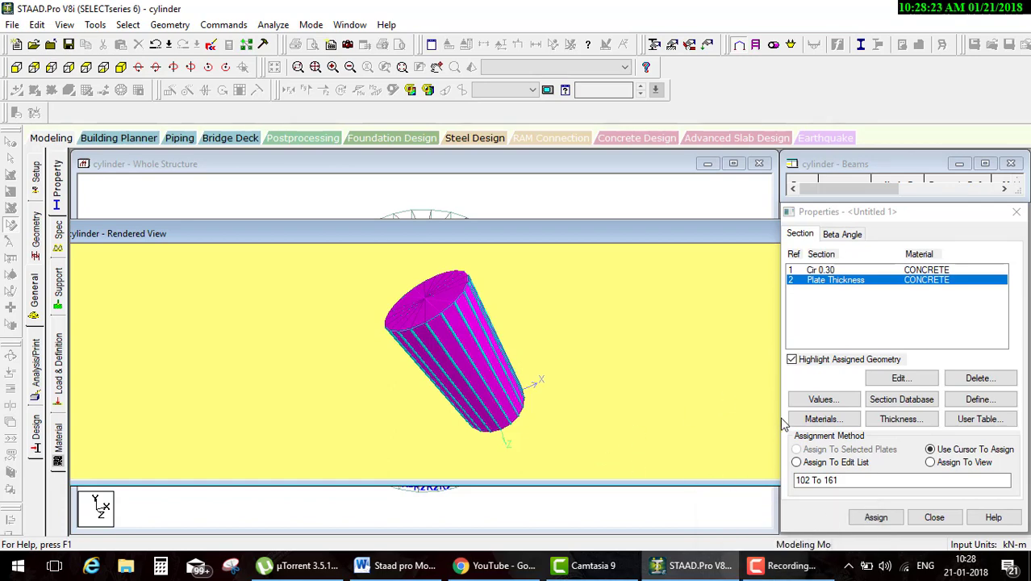
{"action": "double_click", "coordinate": [710, 238]}
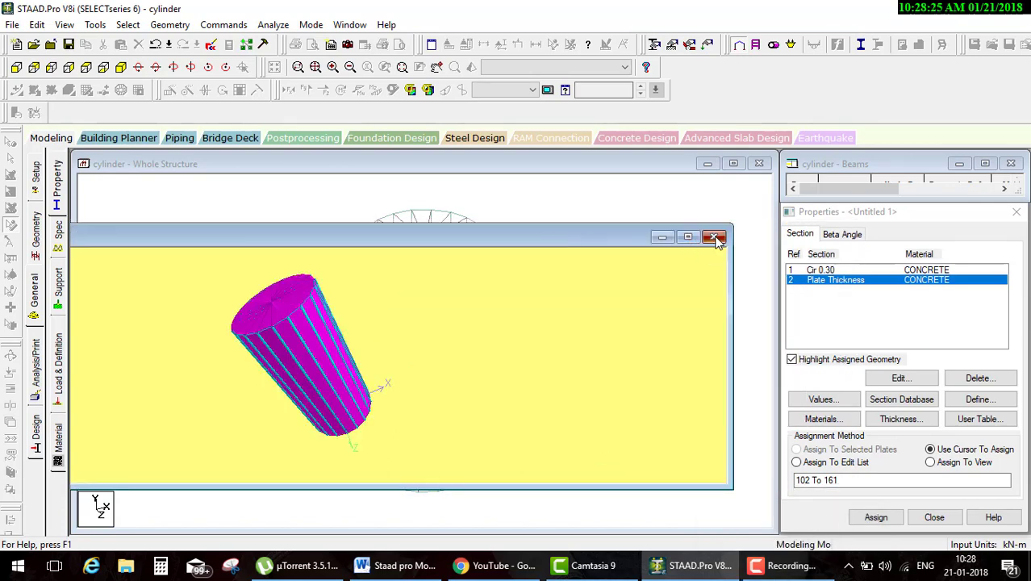
{"action": "left_click", "coordinate": [636, 292]}
- Close the rendered view and select the cylinder's bottom ring nodes
{"action": "left_click", "coordinate": [714, 239]}
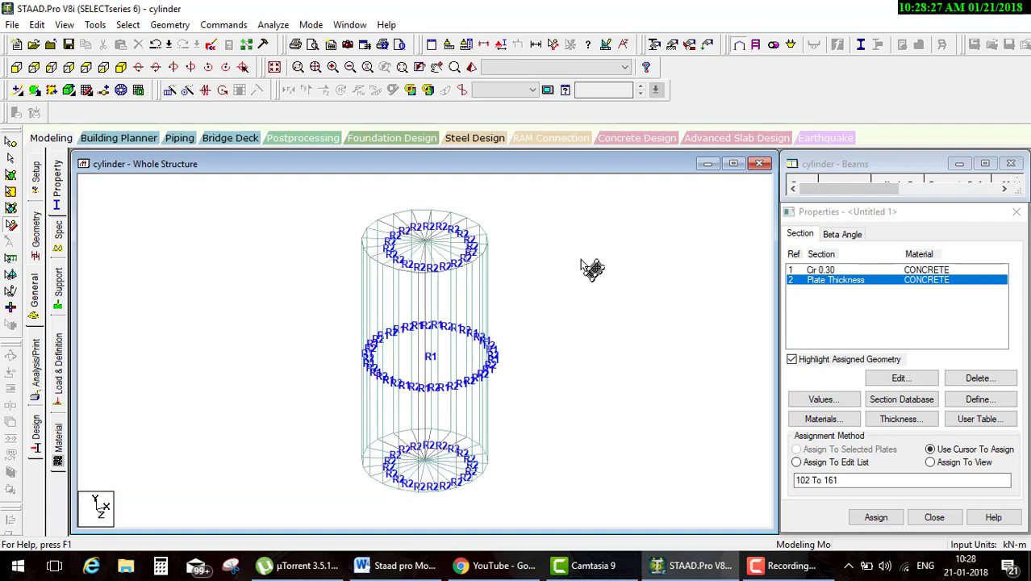
{"action": "mouse_move", "coordinate": [327, 321]}
{"action": "left_mouse_down"}
{"action": "mouse_move", "coordinate": [317, 317]}
{"action": "mouse_move", "coordinate": [340, 377]}
{"action": "mouse_move", "coordinate": [336, 322]}
{"action": "mouse_move", "coordinate": [357, 339]}
{"action": "left_mouse_up"}
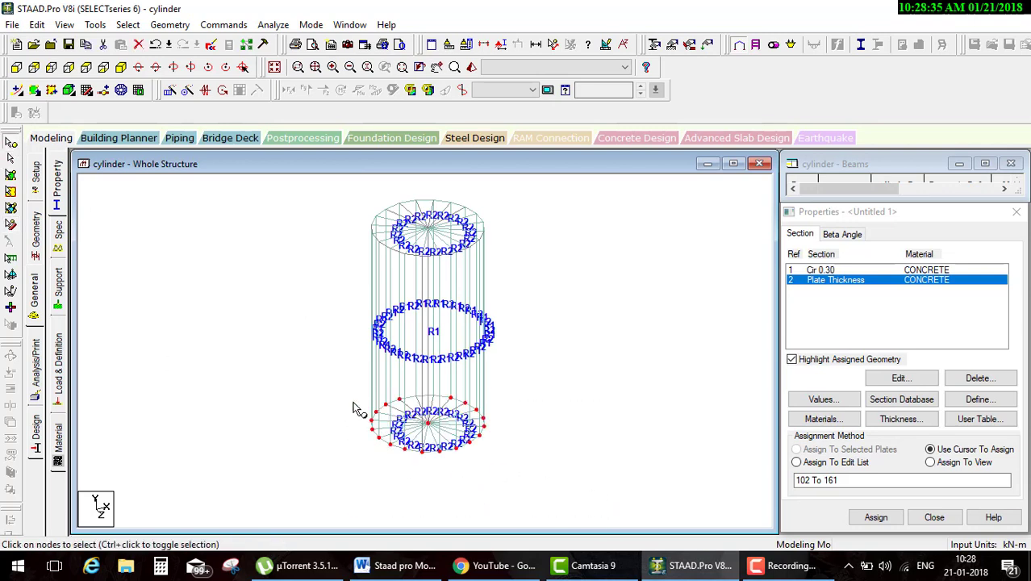
{"action": "left_click_drag", "start_coordinate": [506, 513], "coordinate": [365, 388]}
- Create fixed Support 2 and assign it to bottom ring nodes 1 to 21
{"action": "left_click", "coordinate": [63, 305]}
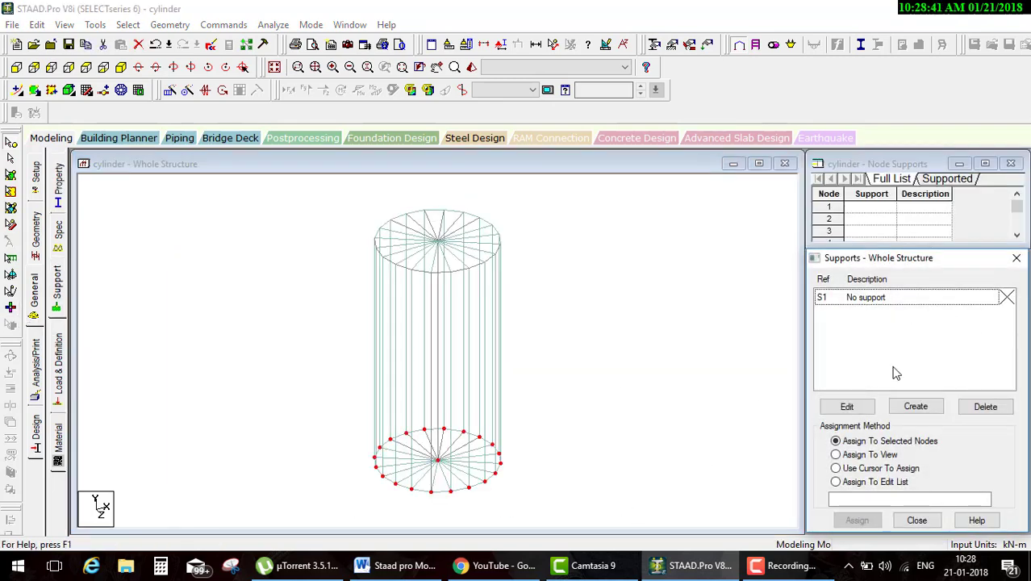
{"action": "left_click", "coordinate": [916, 406]}
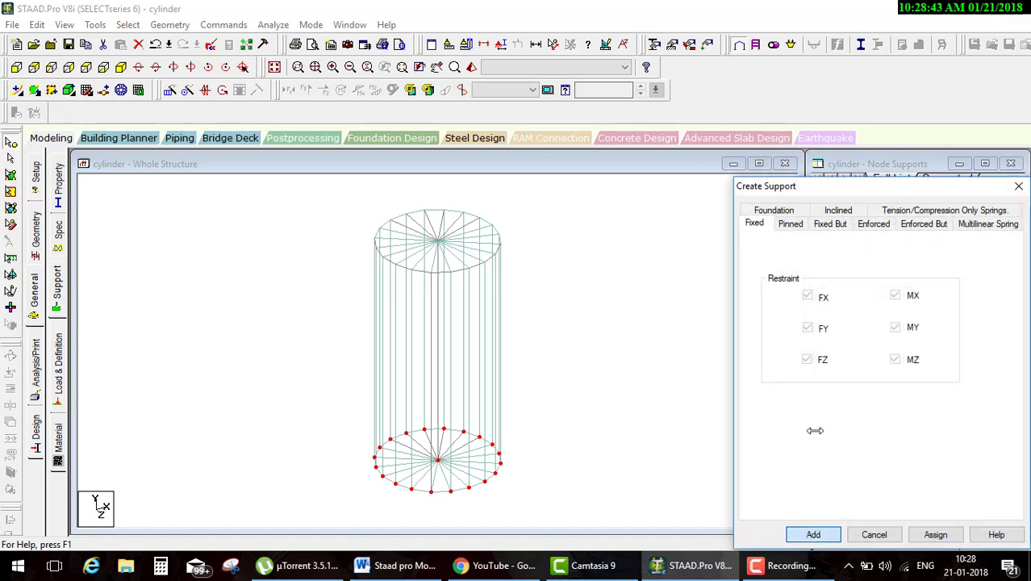
{"action": "left_click", "coordinate": [810, 534]}
{"action": "left_click", "coordinate": [867, 315]}
{"action": "left_click_drag", "start_coordinate": [311, 347], "coordinate": [736, 495]}
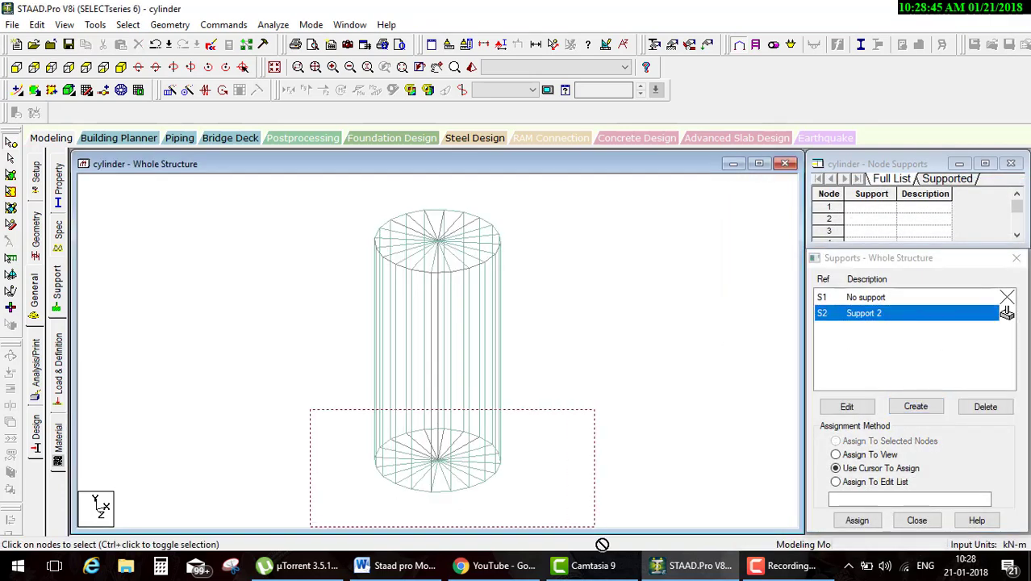
{"action": "left_click", "coordinate": [856, 520]}
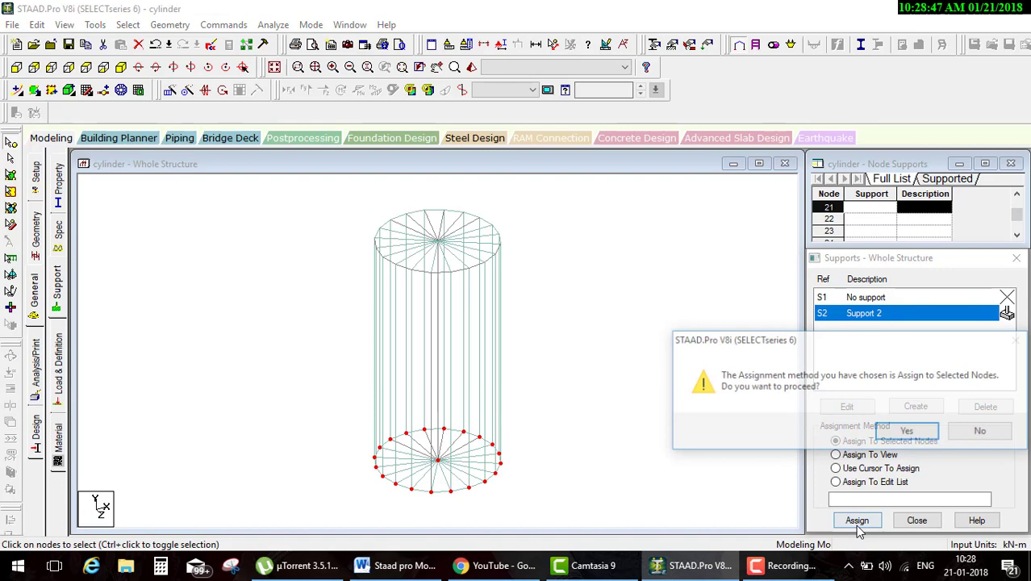
{"action": "left_click", "coordinate": [907, 431]}
{"action": "left_click", "coordinate": [562, 404]}
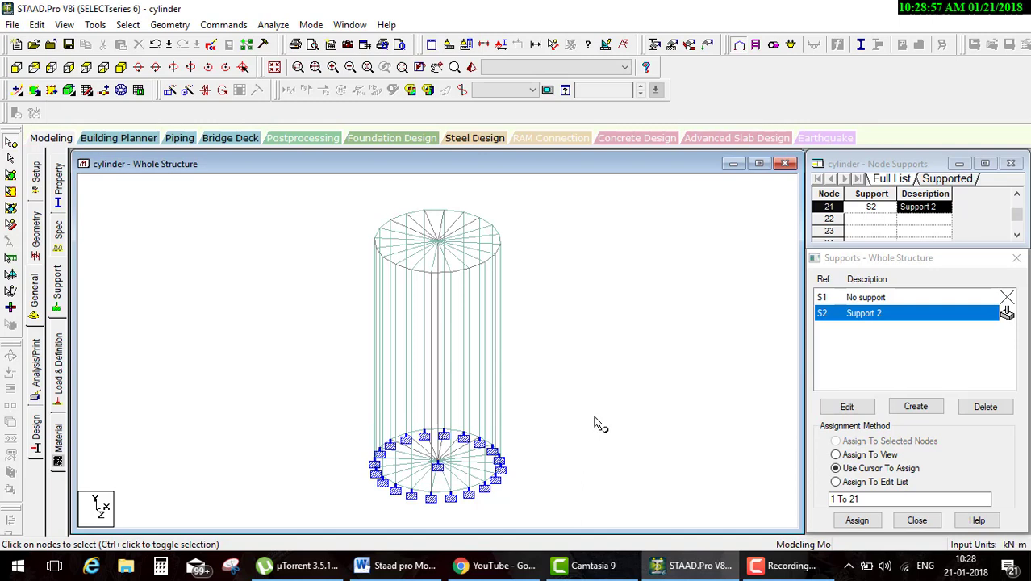
- Highlight the 'Cylindrical coordinate system' and 'Cylindrical Reverse Coordinate System' table rows yellow
{"action": "left_click", "coordinate": [395, 565]}
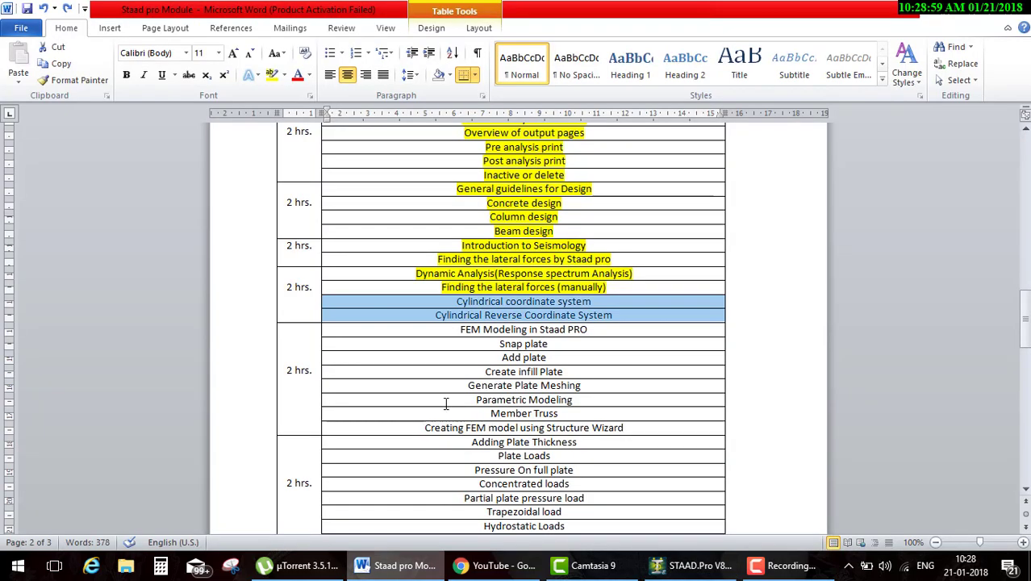
{"action": "double_click", "coordinate": [517, 333]}
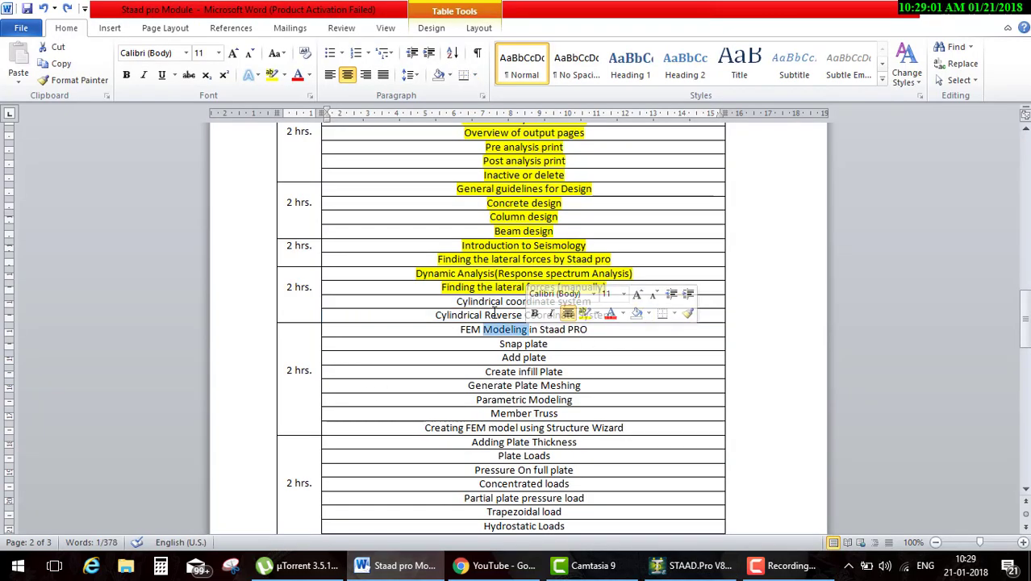
{"action": "left_click_drag", "start_coordinate": [458, 301], "coordinate": [613, 314]}
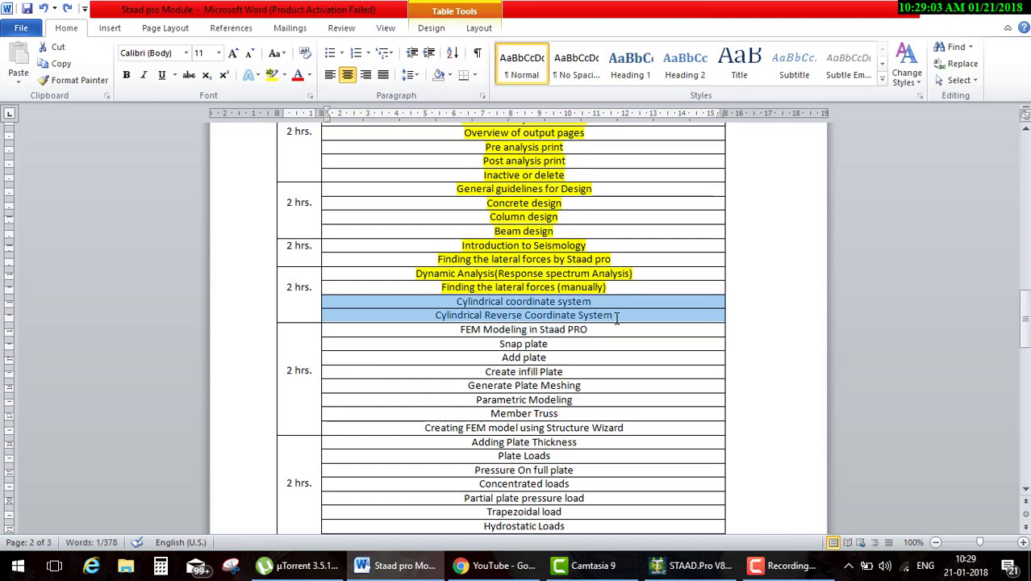
{"action": "left_click", "coordinate": [272, 74]}
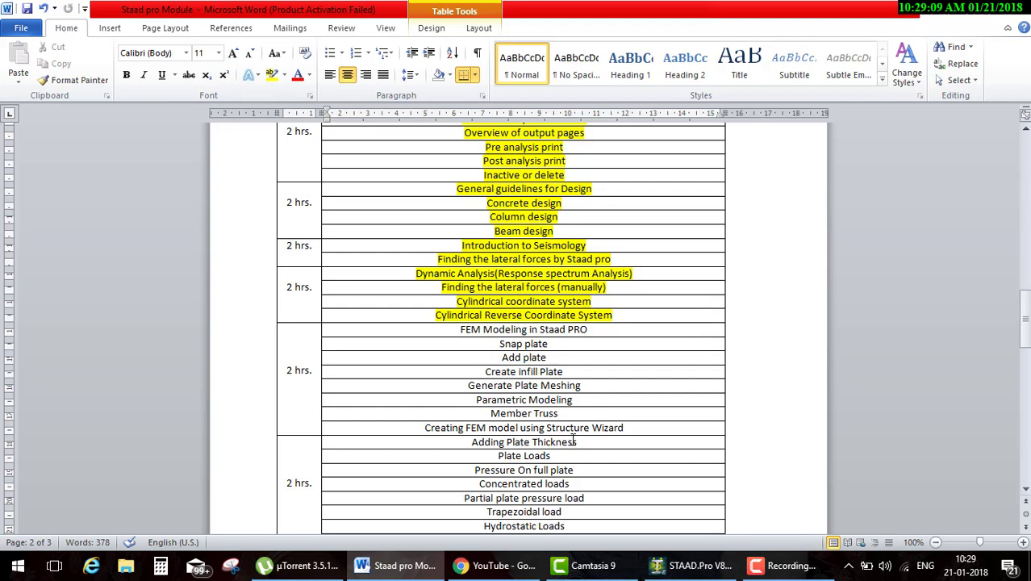
{"action": "left_click", "coordinate": [781, 568]}
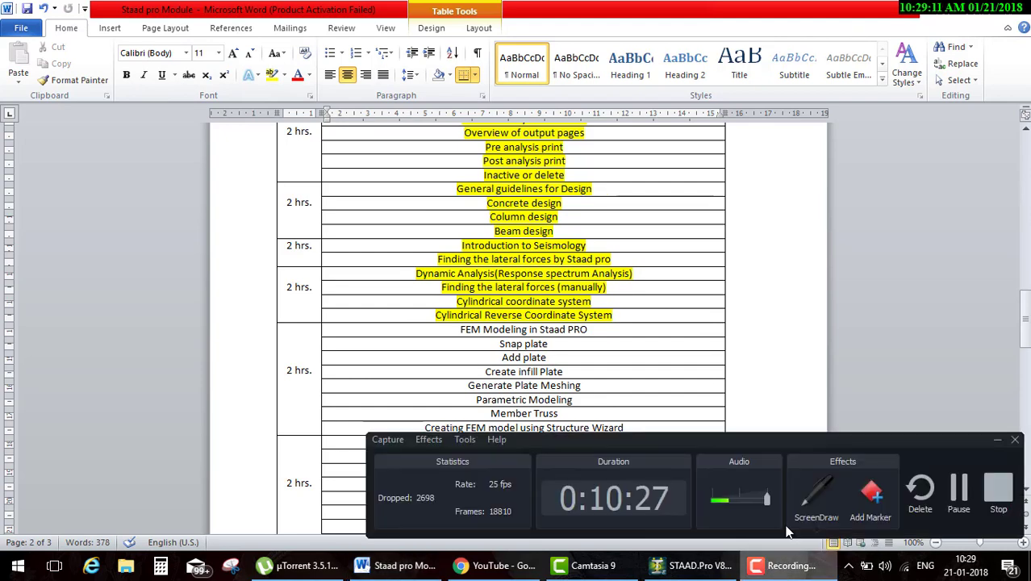